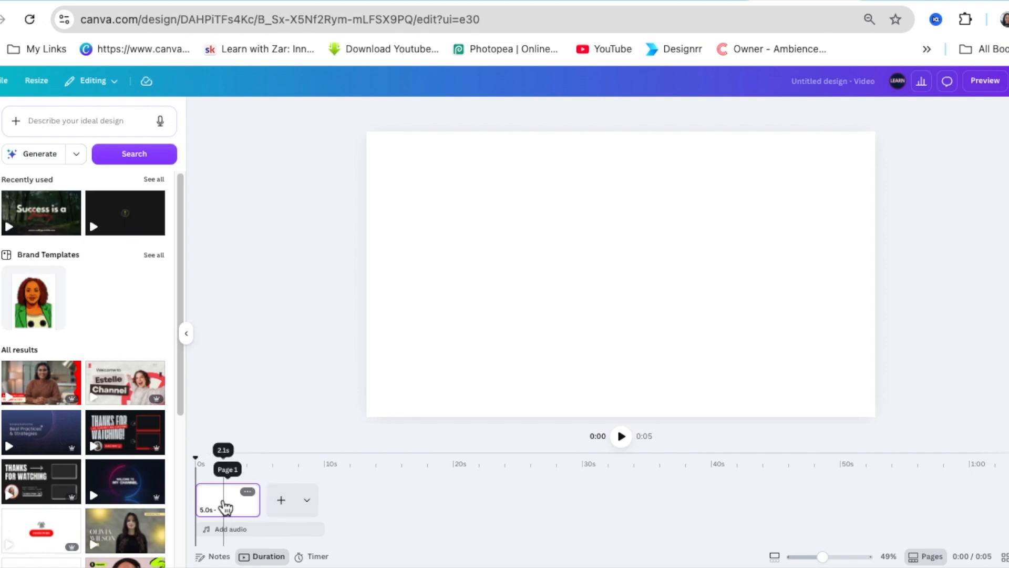
Set the blank video page's background color to black.
{"action": "left_click", "coordinate": [442, 342]}
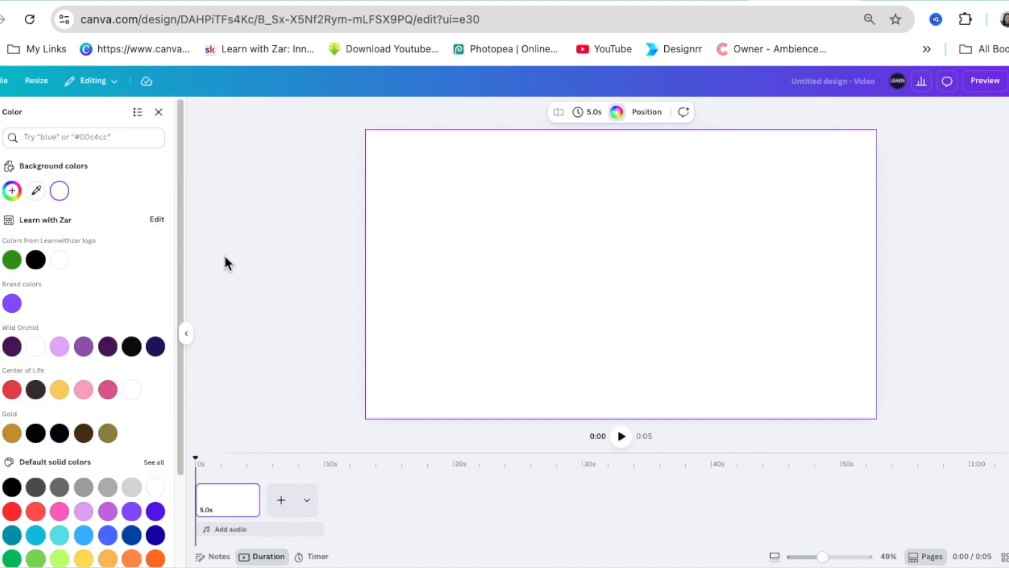
{"action": "left_click", "coordinate": [37, 260]}
{"action": "left_click", "coordinate": [327, 273]}
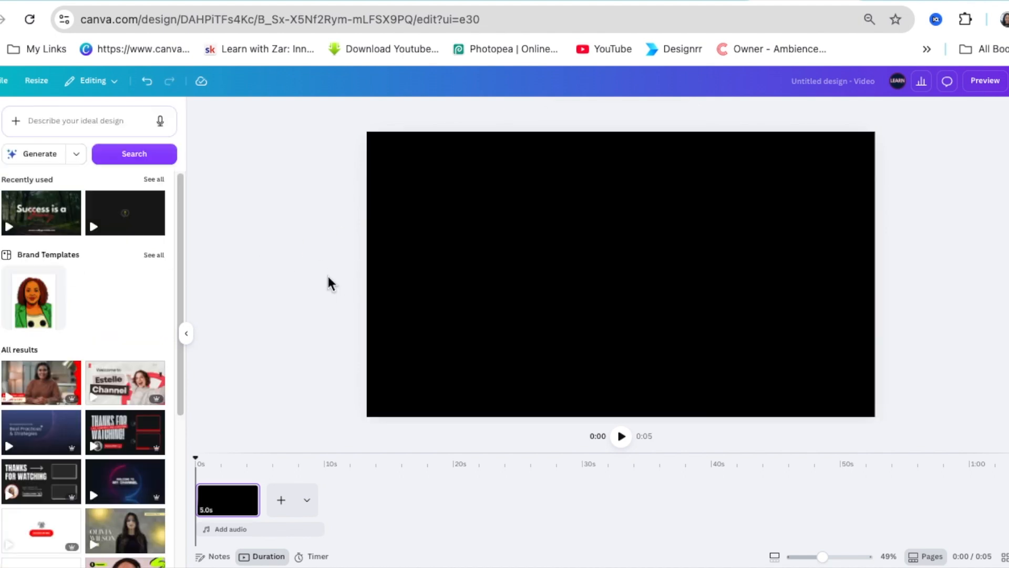
Add a line to the page and rotate it to a nearly vertical angle of about 91°.
{"action": "key", "text": "l"}
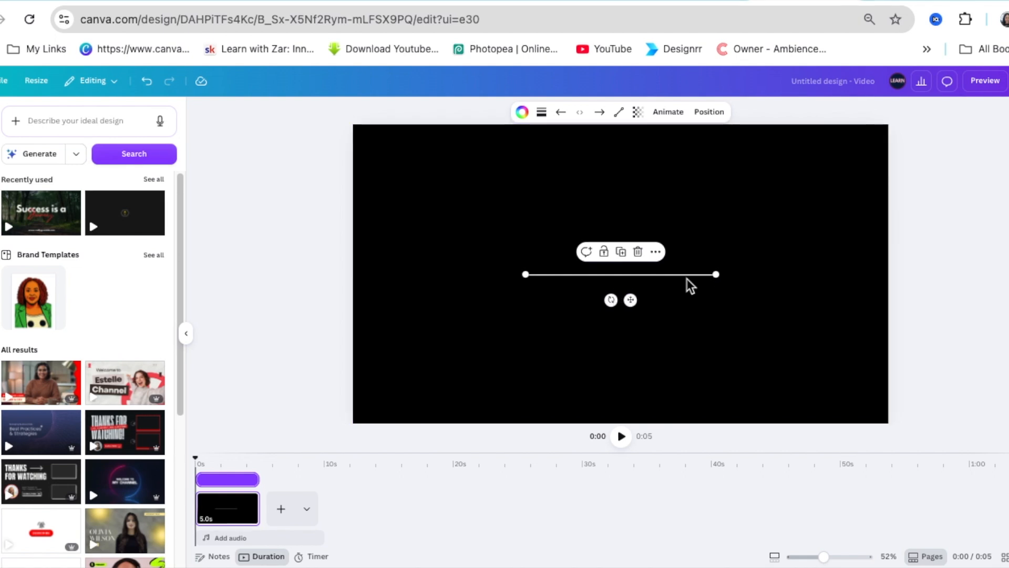
{"action": "left_click_drag", "start_coordinate": [611, 299], "coordinate": [603, 257]}
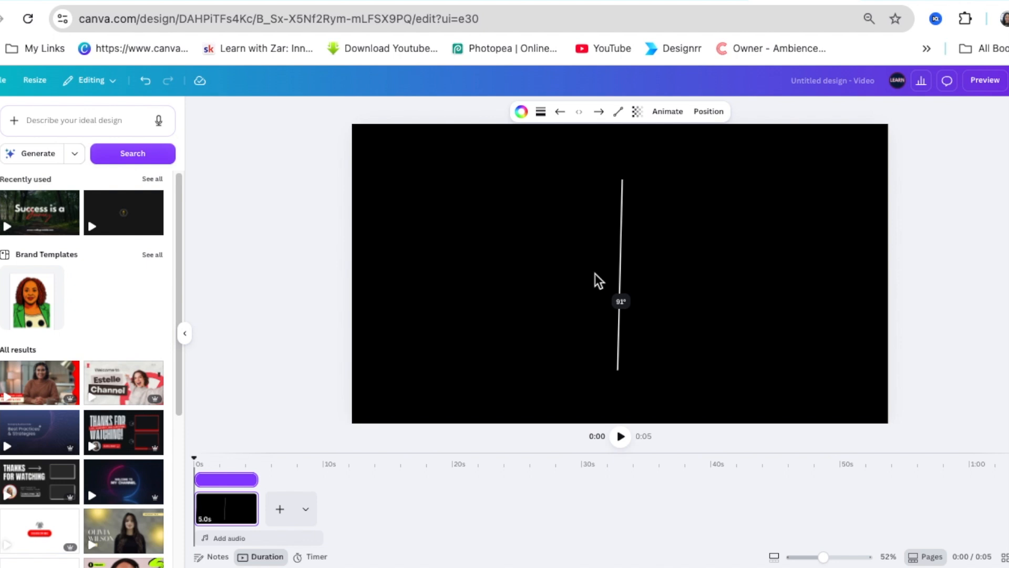
{"action": "left_click_drag", "start_coordinate": [598, 280], "coordinate": [599, 280]}
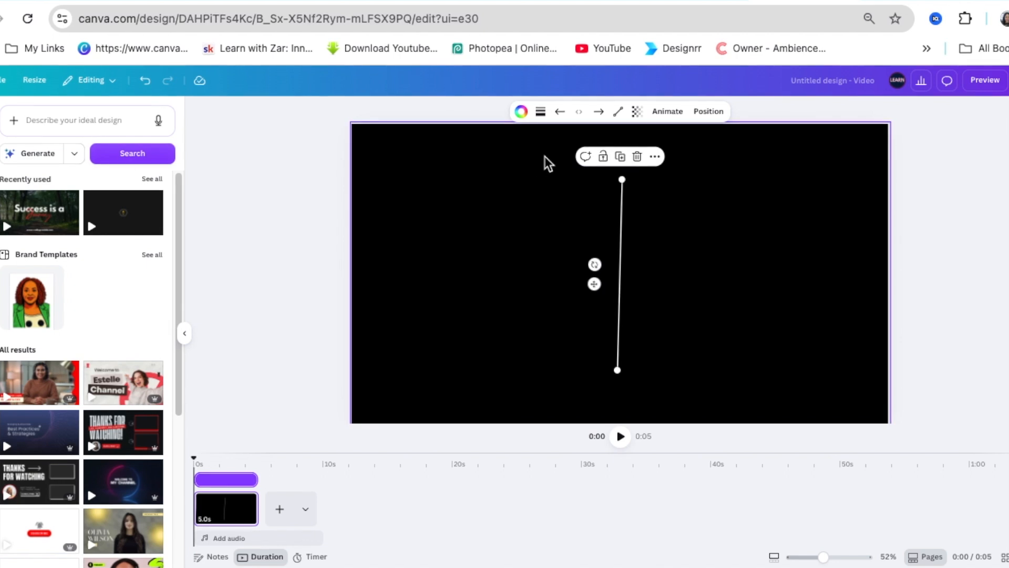
Set the line's stroke weight to 15, keeping the solid style.
{"action": "left_click", "coordinate": [540, 113]}
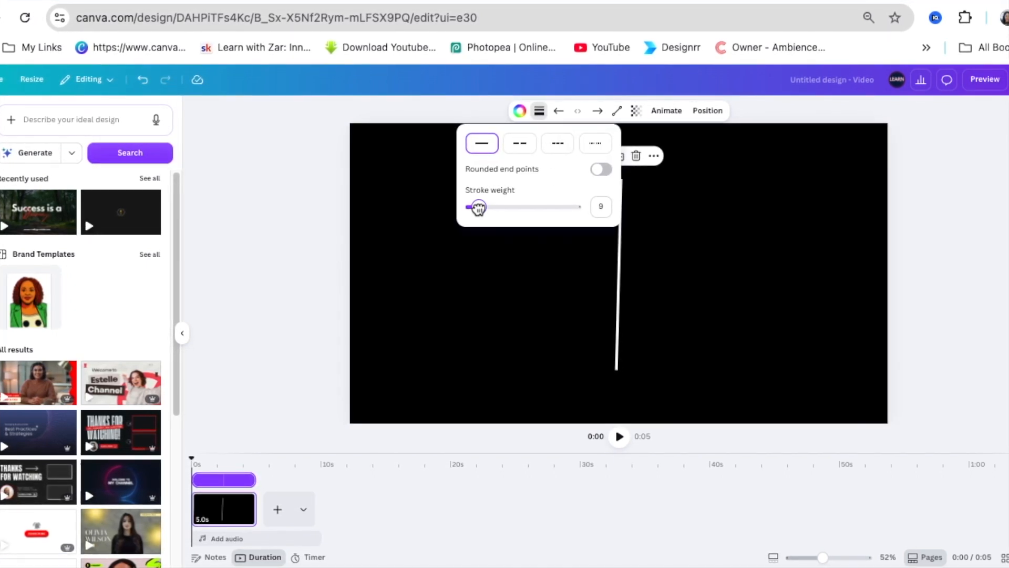
{"action": "left_click_drag", "start_coordinate": [479, 208], "coordinate": [484, 207]}
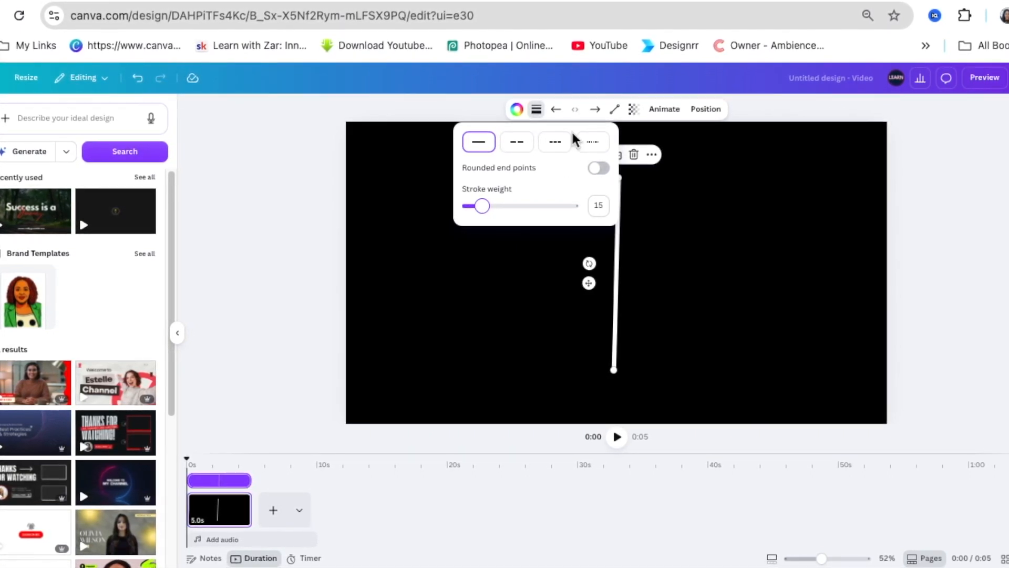
{"action": "left_click", "coordinate": [536, 109]}
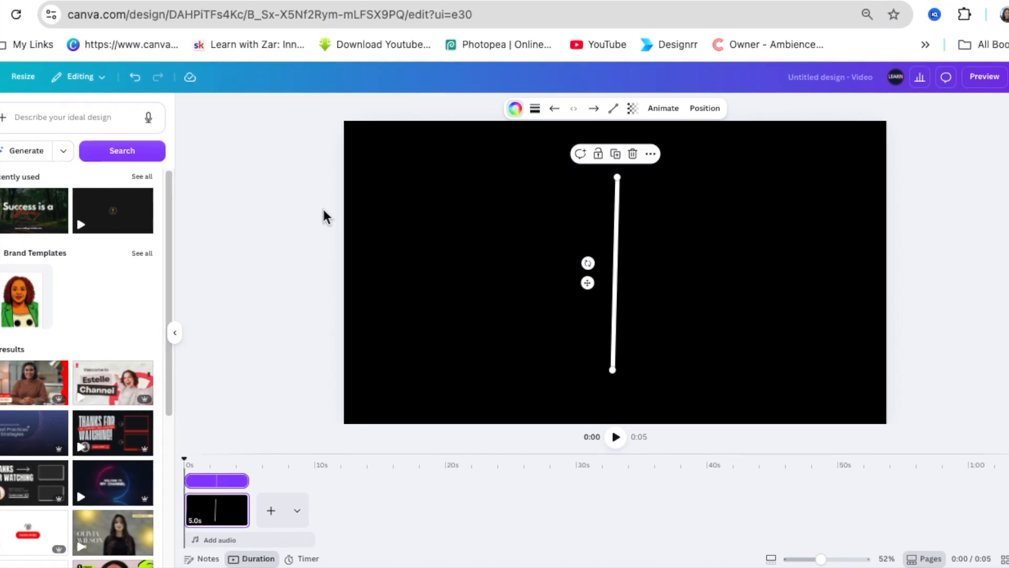
Recolor the line with the custom solid light gold color #FFD786.
{"action": "left_click_drag", "start_coordinate": [168, 239], "coordinate": [169, 247]}
{"action": "left_click", "coordinate": [2, 466]}
{"action": "left_click", "coordinate": [3, 180]}
{"action": "left_click_drag", "start_coordinate": [109, 237], "coordinate": [63, 228]}
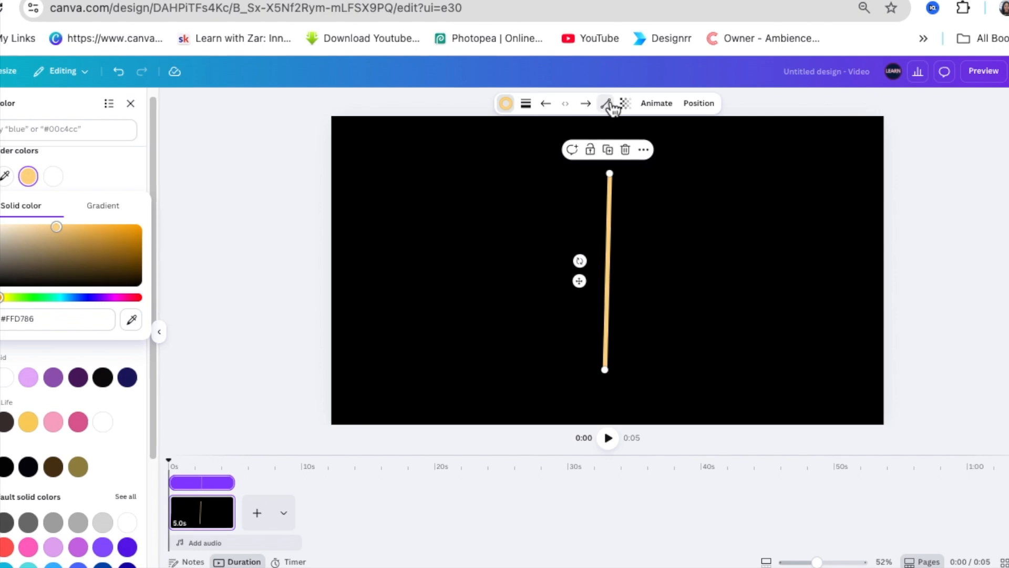
Change the line type to Curved and shorten and bend it into a small hook bulging to the right.
{"action": "left_click", "coordinate": [606, 104]}
{"action": "left_click", "coordinate": [612, 175]}
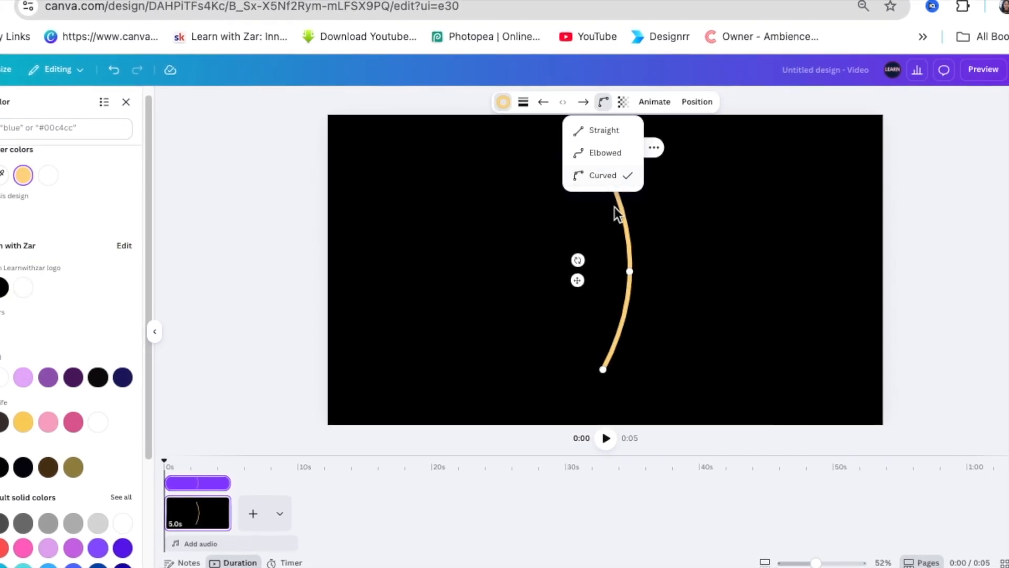
{"action": "left_click", "coordinate": [628, 270]}
{"action": "left_click", "coordinate": [629, 270]}
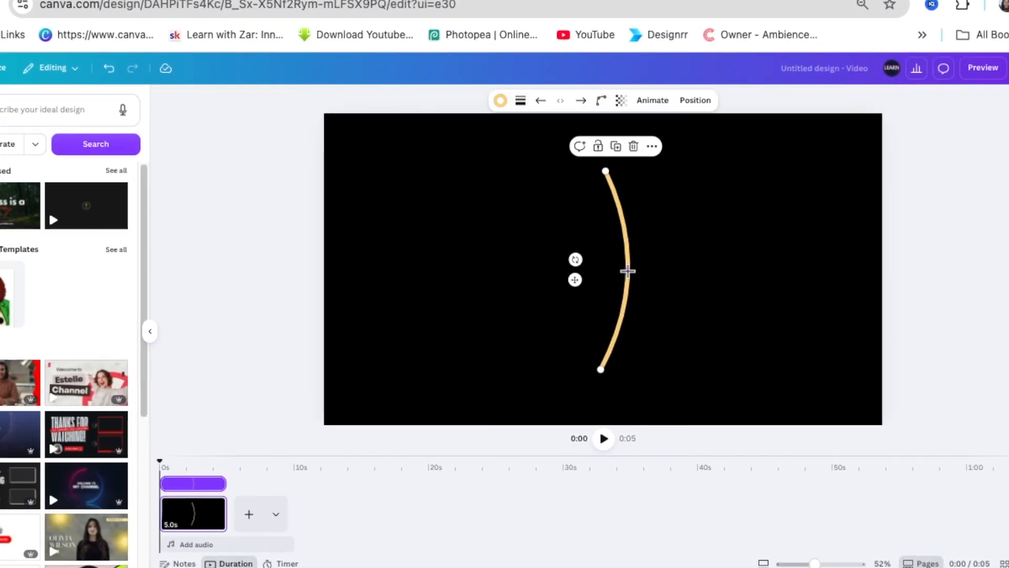
{"action": "left_click_drag", "start_coordinate": [629, 271], "coordinate": [626, 216]}
{"action": "left_click_drag", "start_coordinate": [597, 369], "coordinate": [609, 236]}
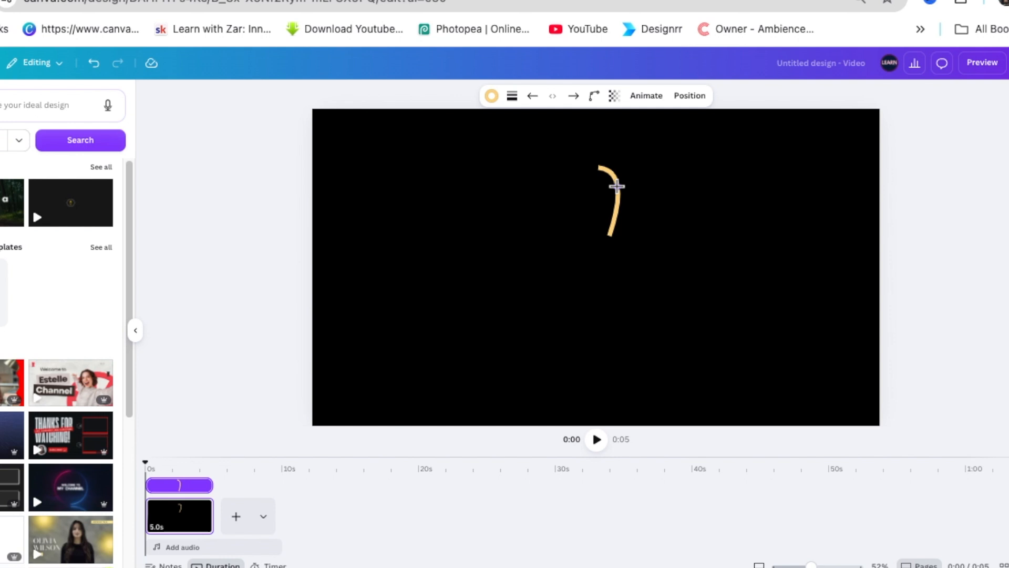
{"action": "left_click_drag", "start_coordinate": [596, 167], "coordinate": [593, 178]}
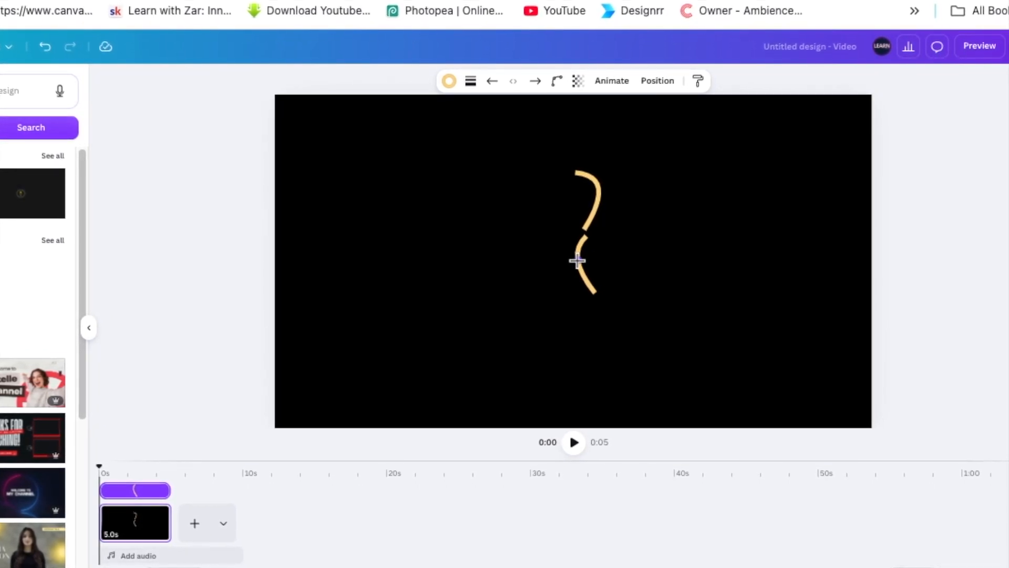
Bend the lower curve to the left and align its upper end with the first curve to form one continuous S shape.
{"action": "left_click", "coordinate": [577, 260]}
{"action": "mouse_move", "coordinate": [544, 260]}
{"action": "left_mouse_down"}
{"action": "mouse_move", "coordinate": [569, 265]}
{"action": "mouse_move", "coordinate": [539, 278]}
{"action": "left_mouse_up"}
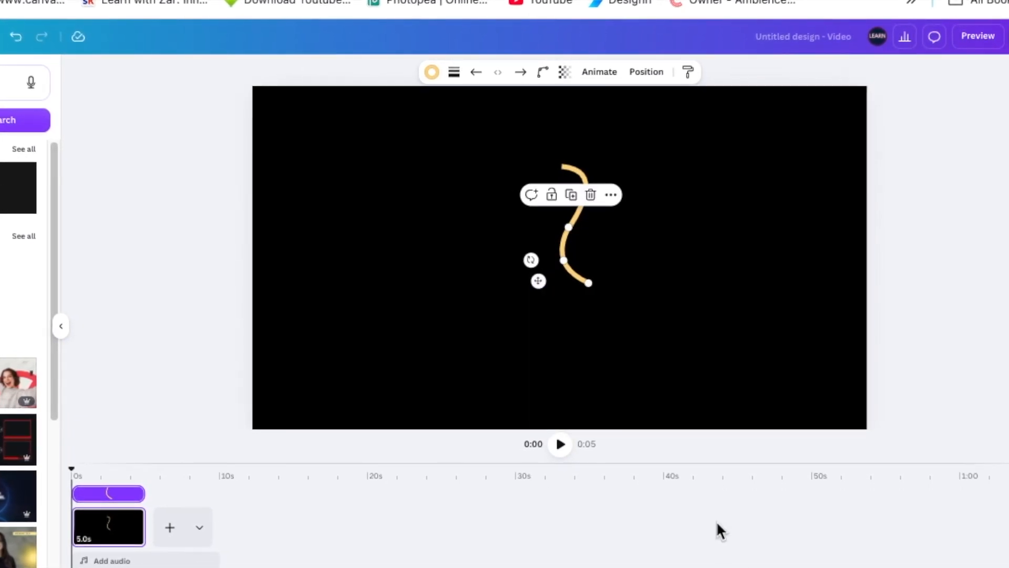
{"action": "left_click_drag", "start_coordinate": [762, 567], "coordinate": [795, 567]}
{"action": "scroll", "coordinate": [739, 217], "scroll_direction": "up", "scroll_amount": 3}
{"action": "left_click_drag", "start_coordinate": [584, 291], "coordinate": [595, 274]}
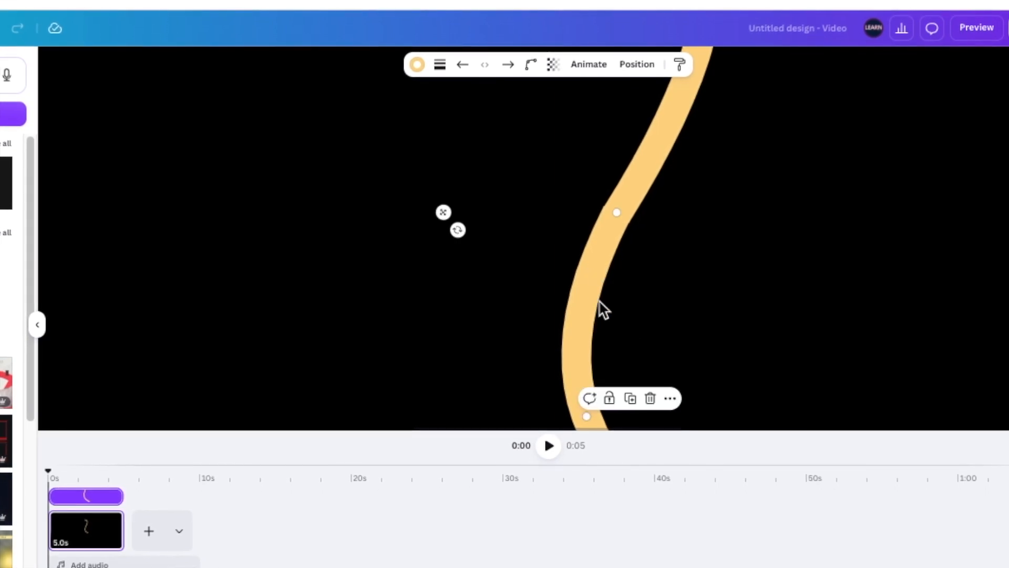
Select both curve pieces and group them into a single S-shaped element.
{"action": "left_click_drag", "start_coordinate": [794, 567], "coordinate": [774, 567]}
{"action": "left_click", "coordinate": [452, 302]}
{"action": "left_click_drag", "start_coordinate": [462, 140], "coordinate": [661, 390]}
{"action": "left_click", "coordinate": [523, 149]}
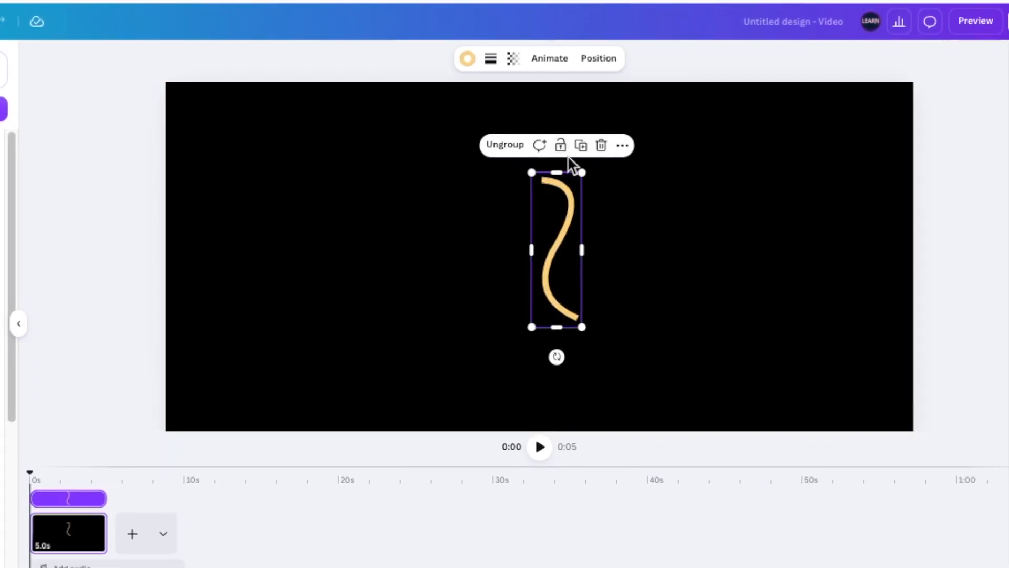
Download the design as a PNG with a transparent background at 1,920 × 1,080 px.
{"action": "left_click", "coordinate": [1008, 22]}
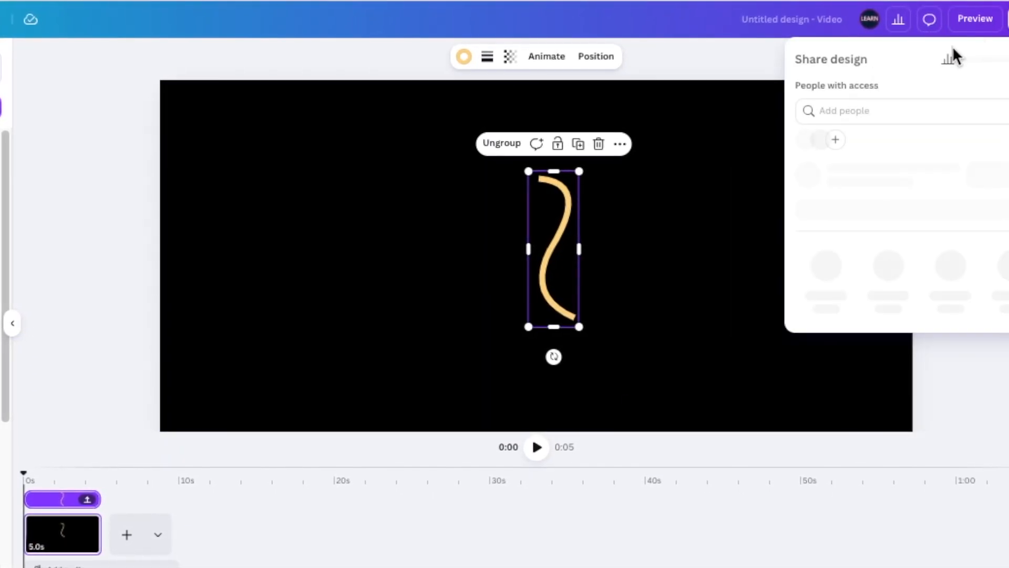
{"action": "left_click", "coordinate": [827, 331]}
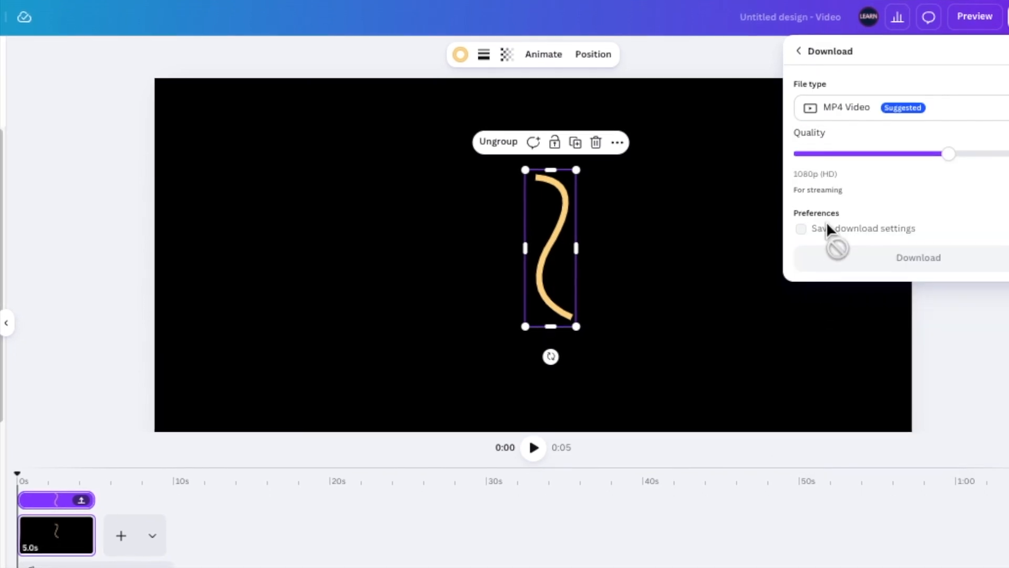
{"action": "left_click", "coordinate": [834, 113]}
{"action": "left_click", "coordinate": [844, 196]}
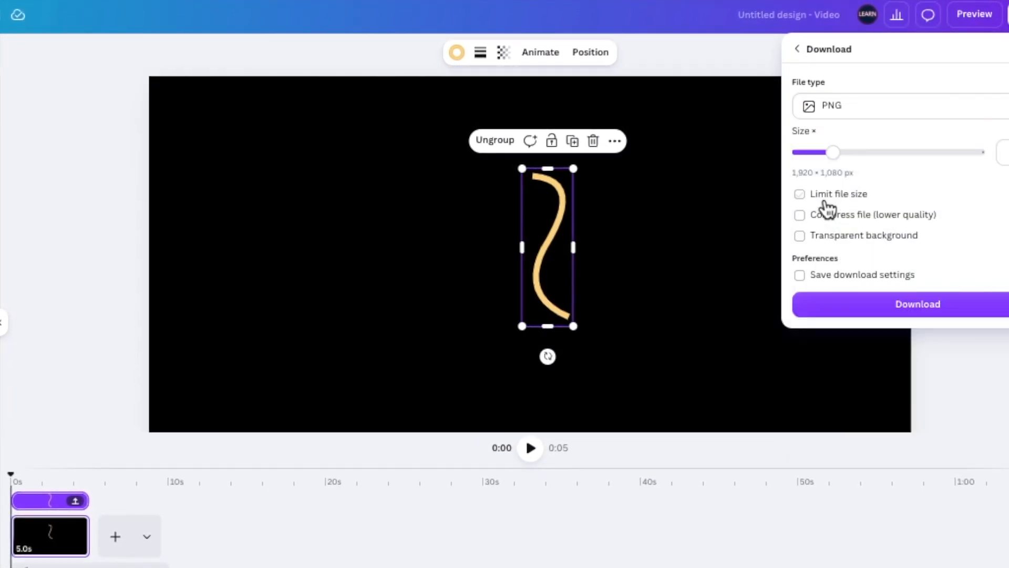
{"action": "left_click", "coordinate": [834, 236]}
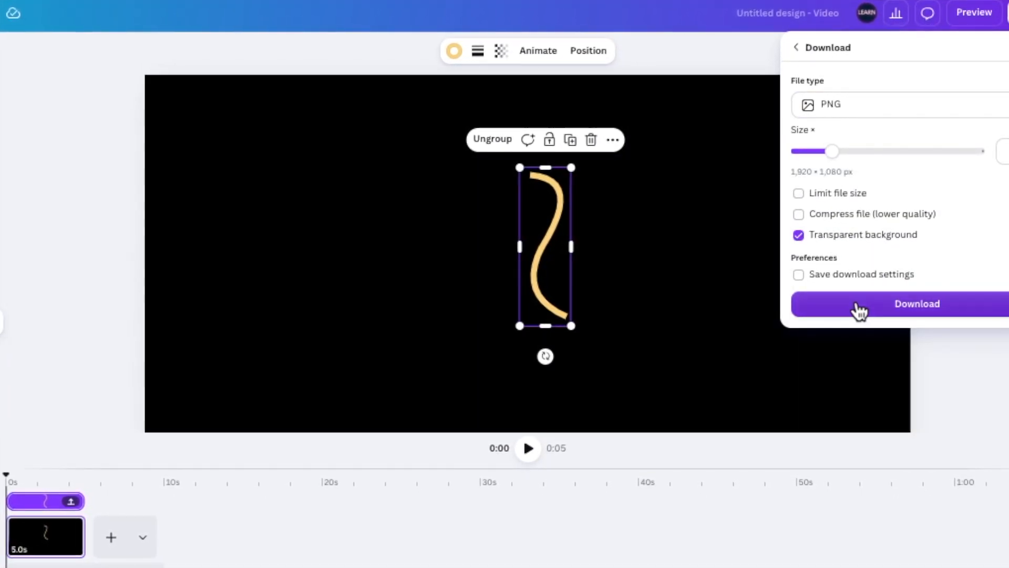
{"action": "left_click", "coordinate": [906, 310]}
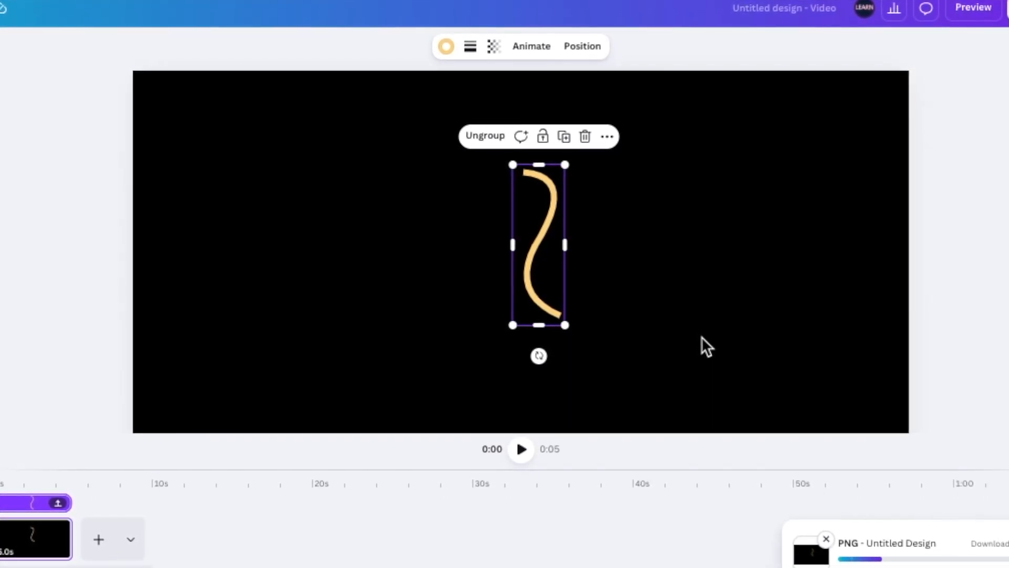
Delete the grouped curve and place the downloaded Untitled design.png on the page instead.
{"action": "left_click", "coordinate": [583, 136]}
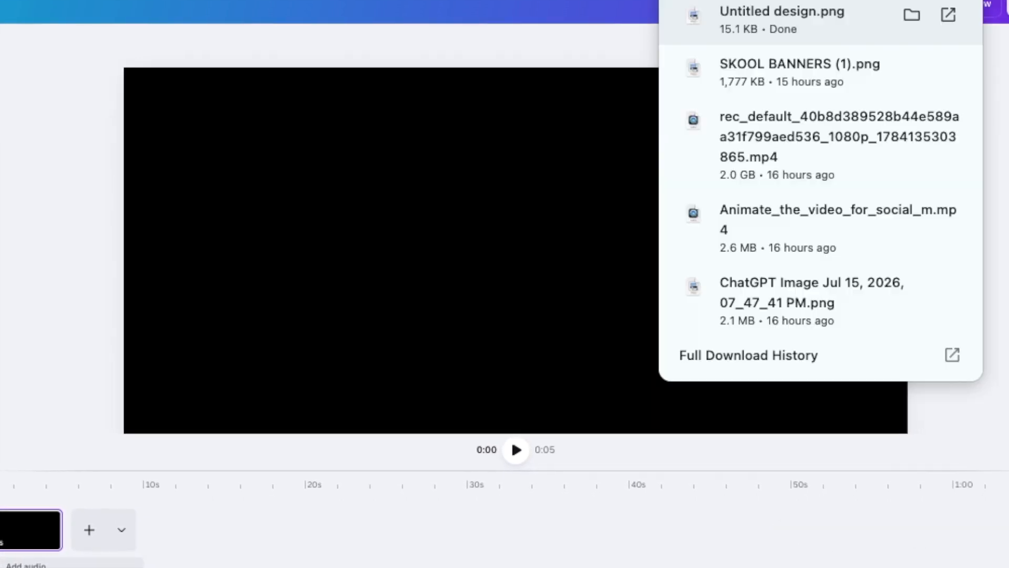
{"action": "left_click_drag", "start_coordinate": [800, 15], "coordinate": [616, 320]}
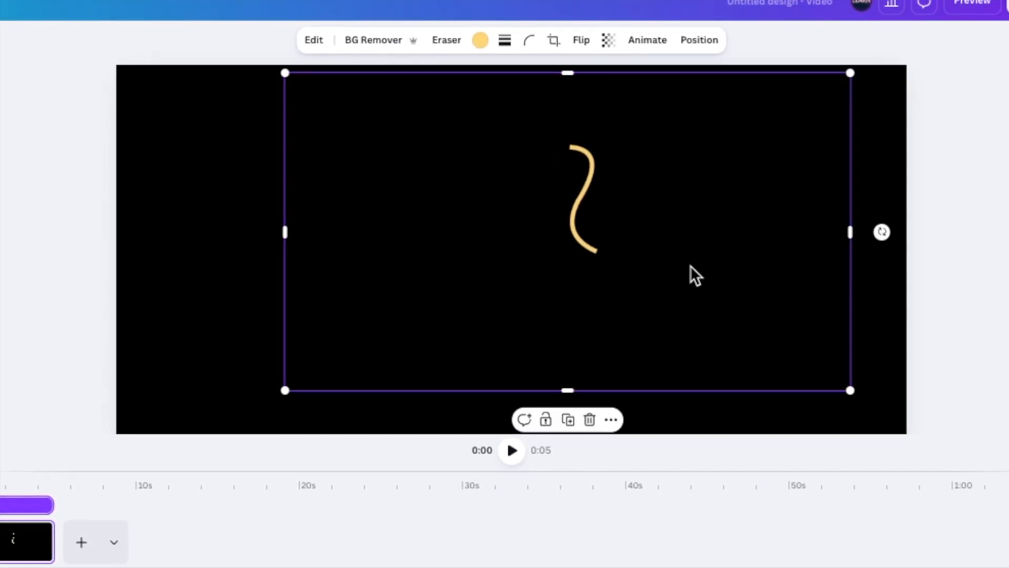
Crop the curve image tightly on all sides and move it to the page's upper-right corner.
{"action": "left_click_drag", "start_coordinate": [284, 231], "coordinate": [540, 284]}
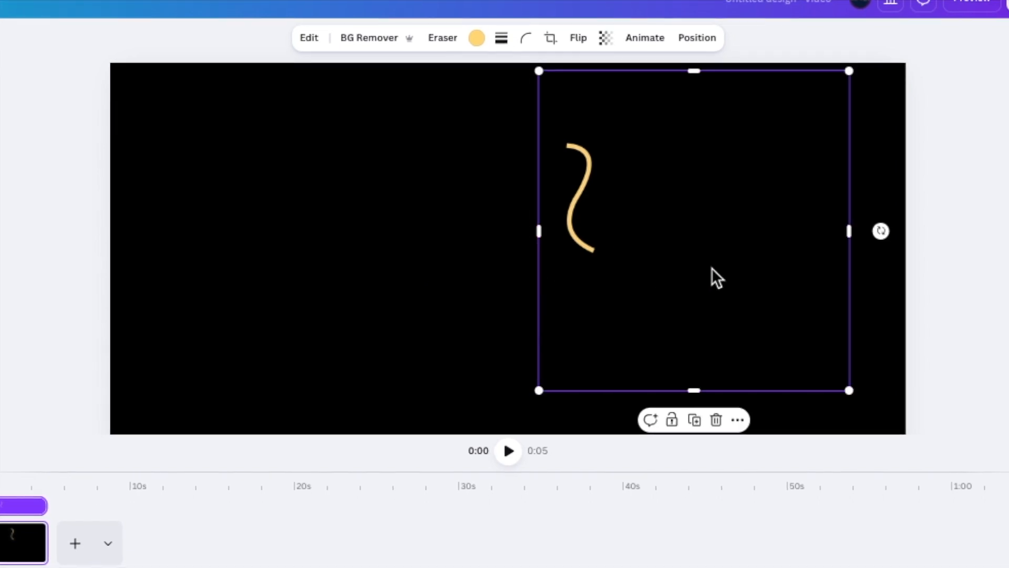
{"action": "left_click_drag", "start_coordinate": [849, 231], "coordinate": [612, 218]}
{"action": "left_click_drag", "start_coordinate": [574, 74], "coordinate": [574, 119]}
{"action": "left_click_drag", "start_coordinate": [570, 380], "coordinate": [573, 261]}
{"action": "left_click_drag", "start_coordinate": [598, 208], "coordinate": [844, 155]}
{"action": "left_click_drag", "start_coordinate": [782, 71], "coordinate": [812, 103]}
{"action": "left_click_drag", "start_coordinate": [852, 168], "coordinate": [872, 124]}
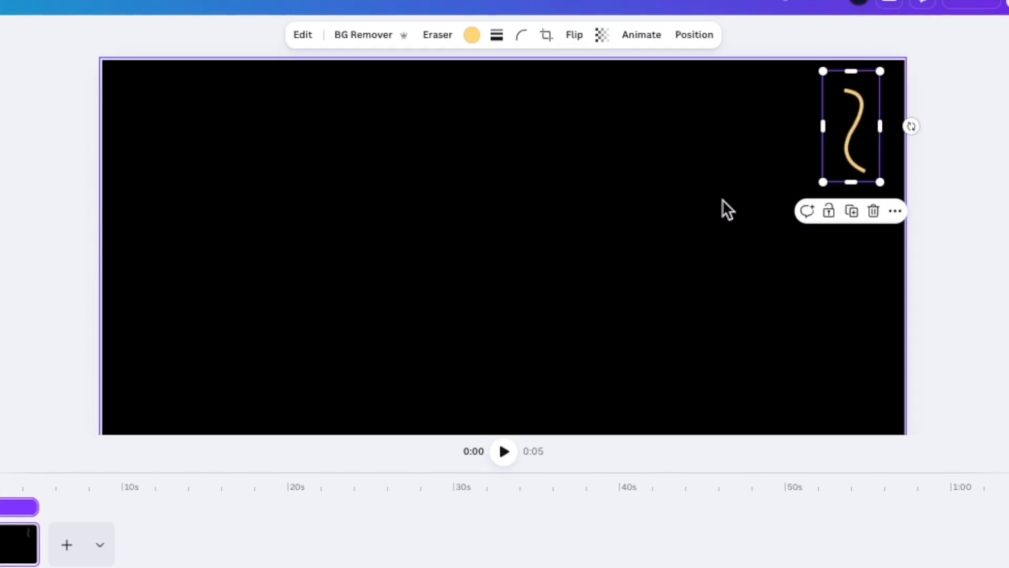
Add the Flowchart Manual Operation trapezoid from the flowchart shapes to the page.
{"action": "left_click", "coordinate": [282, 263]}
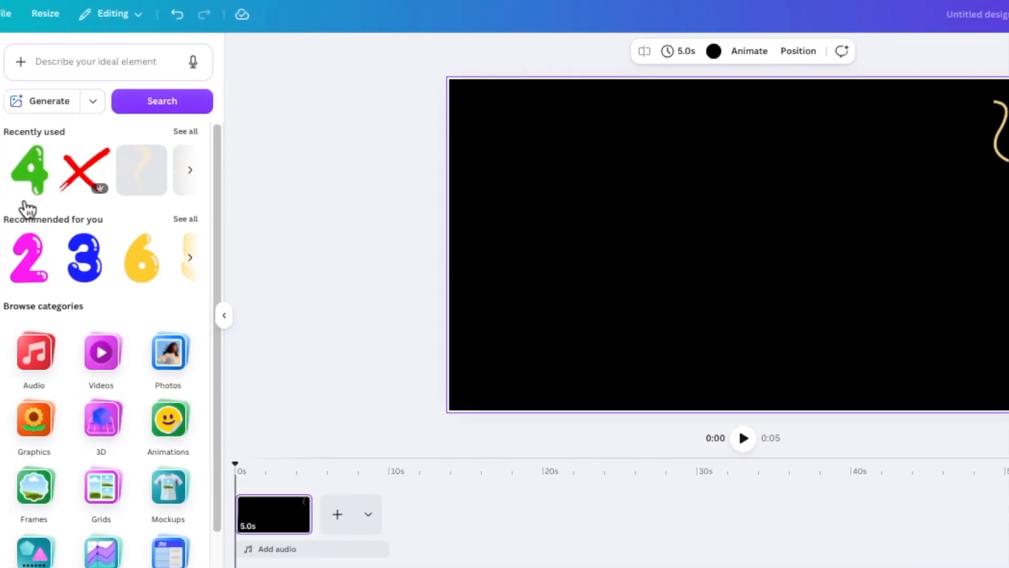
{"action": "scroll", "coordinate": [189, 481], "scroll_direction": "down", "scroll_amount": 1}
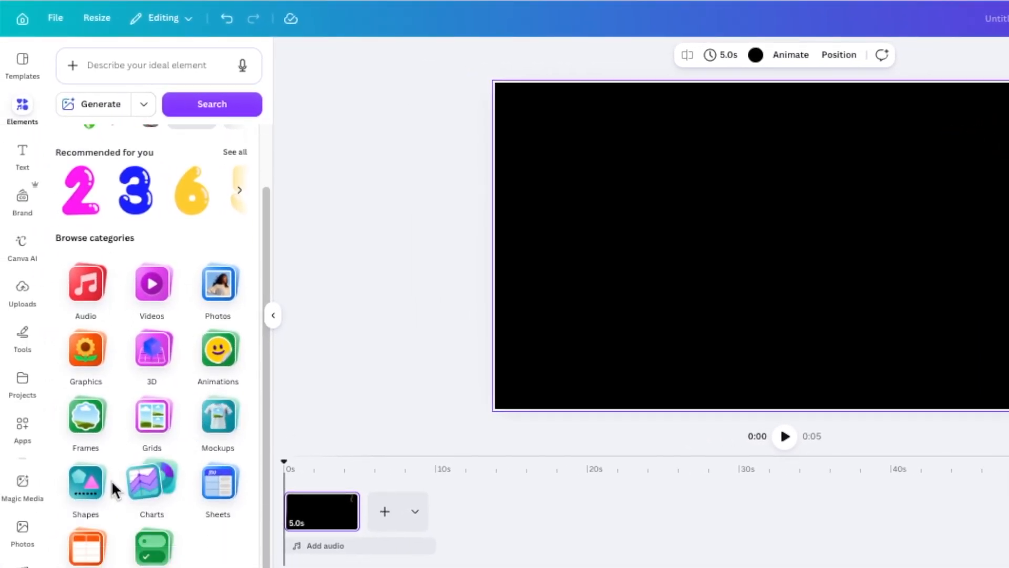
{"action": "left_click", "coordinate": [94, 486]}
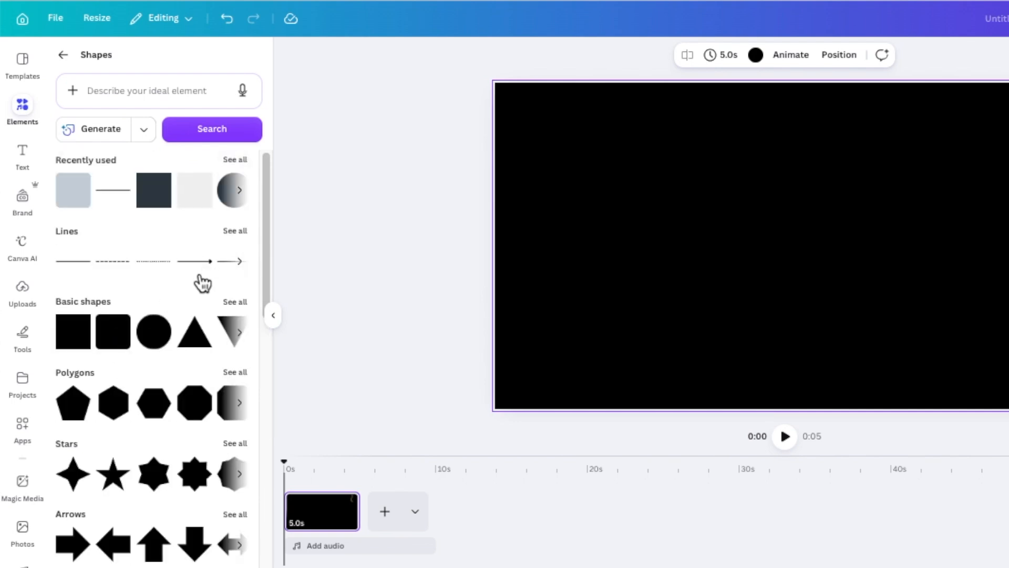
{"action": "left_click", "coordinate": [233, 304]}
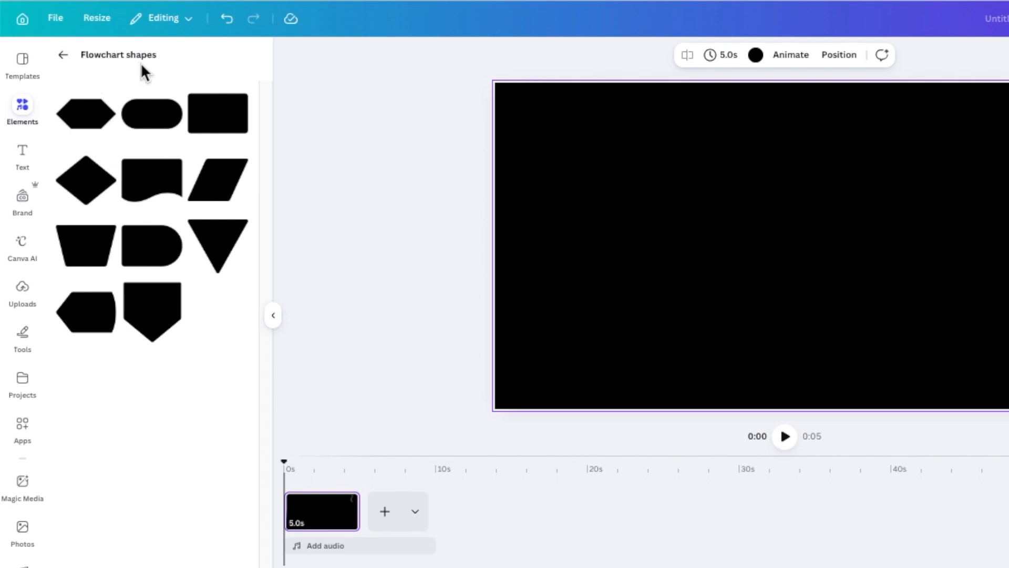
{"action": "left_click", "coordinate": [106, 228]}
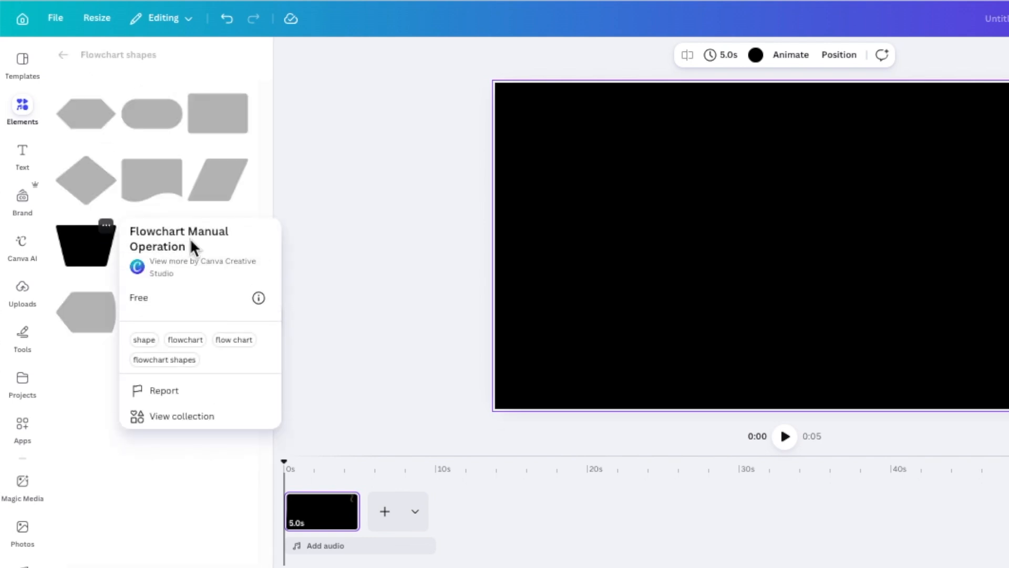
{"action": "left_click", "coordinate": [81, 271]}
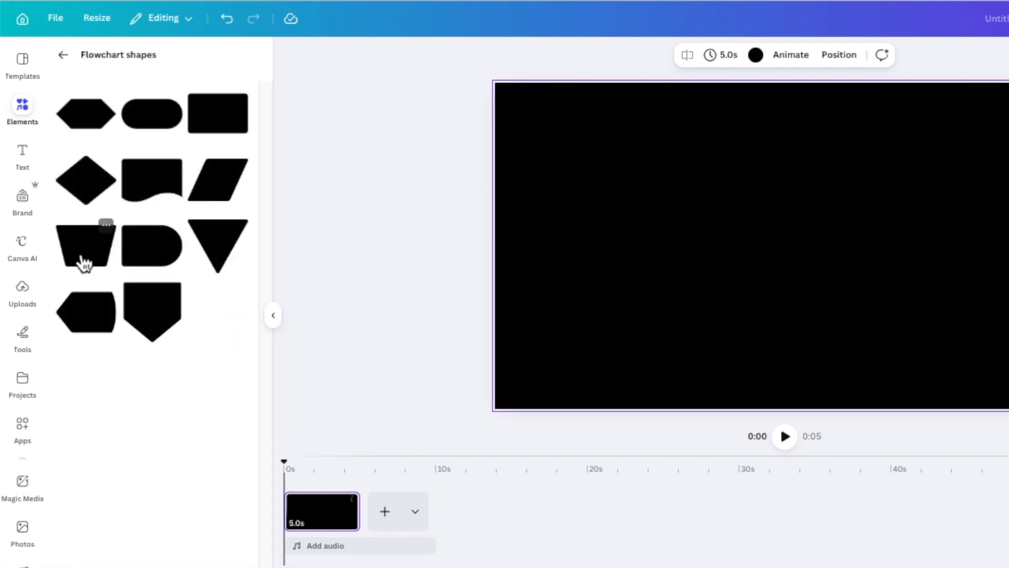
{"action": "left_click", "coordinate": [85, 265]}
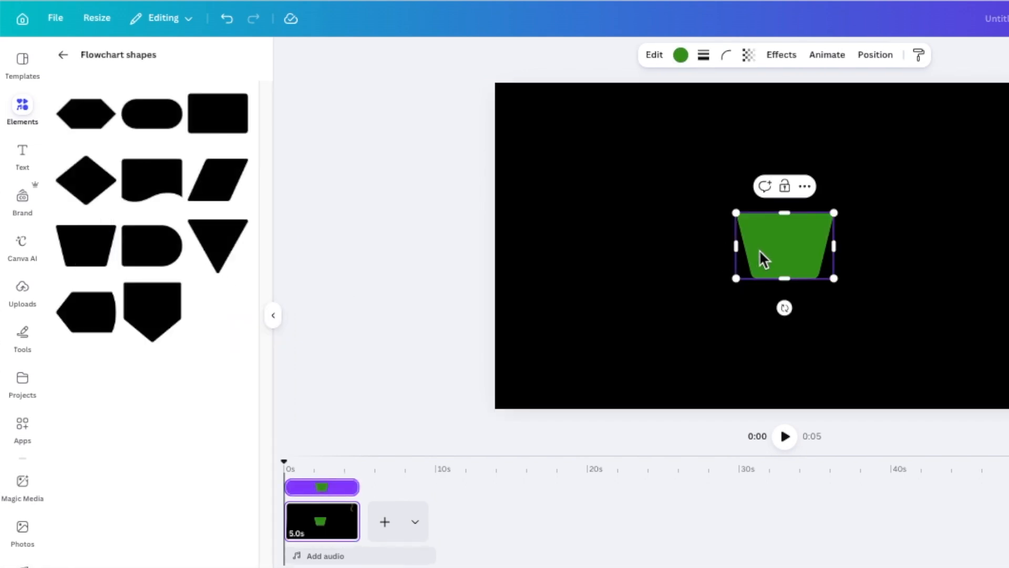
Move the trapezoid slightly up and to the left and recolor it with the darkest light-orange photo color.
{"action": "left_click_drag", "start_coordinate": [764, 257], "coordinate": [707, 242]}
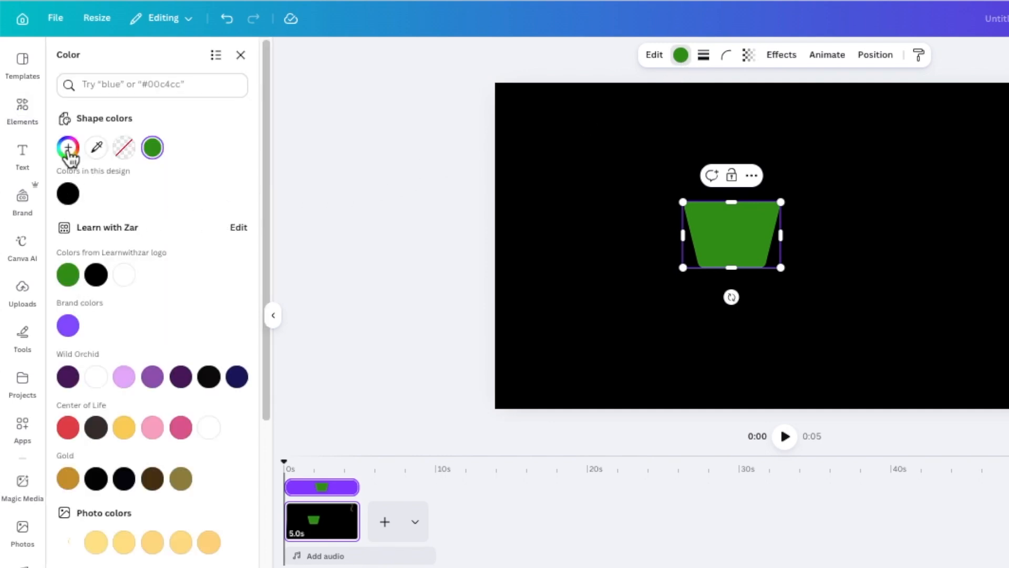
{"action": "left_click", "coordinate": [182, 543]}
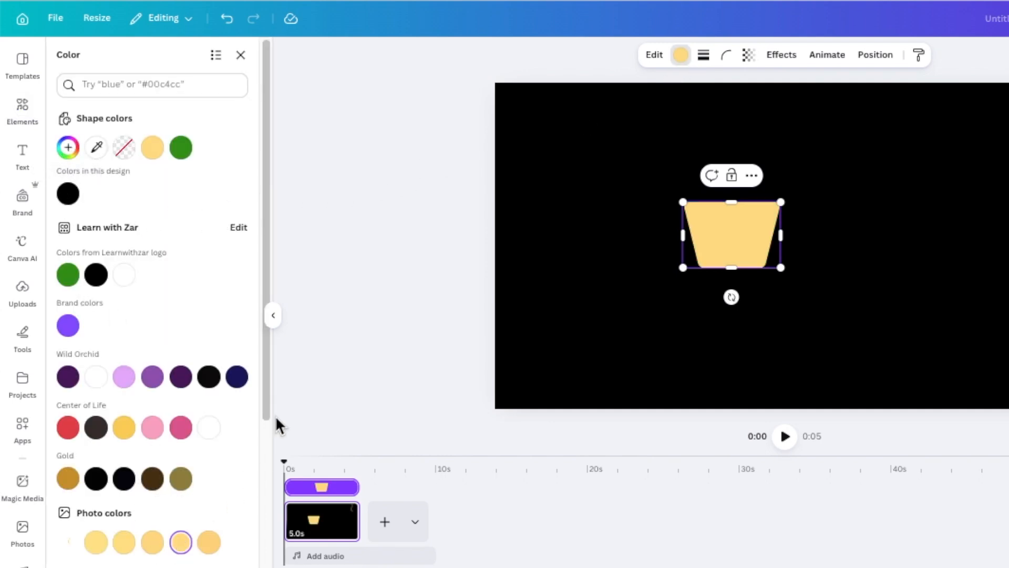
{"action": "scroll", "coordinate": [220, 504], "scroll_direction": "down", "scroll_amount": 2}
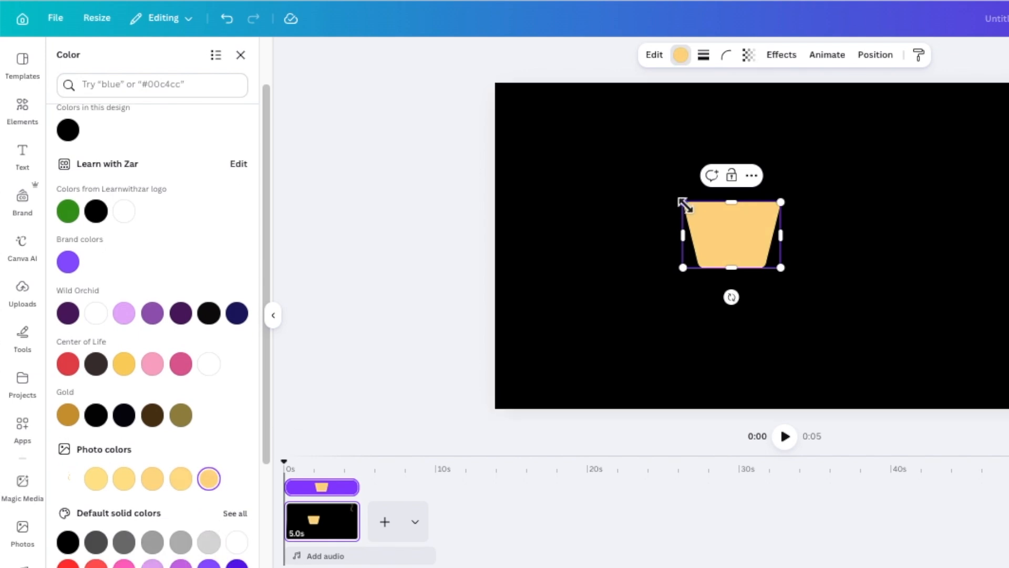
Move the trapezoid slightly up and left, duplicate it, and recolor the copy dark gold #DD9E20.
{"action": "left_click_drag", "start_coordinate": [721, 234], "coordinate": [707, 224]}
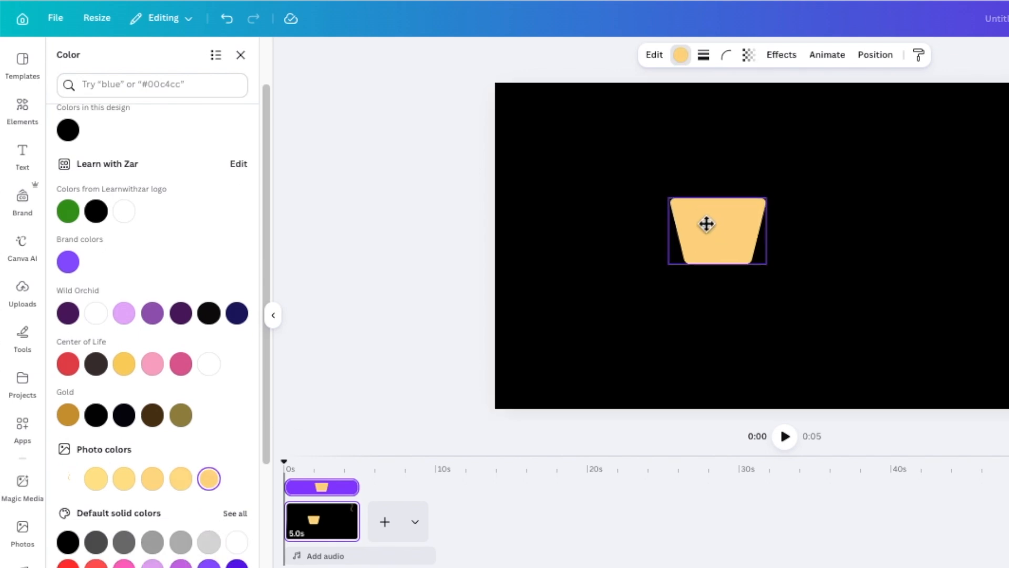
{"action": "left_click", "coordinate": [834, 227]}
{"action": "left_click", "coordinate": [734, 237]}
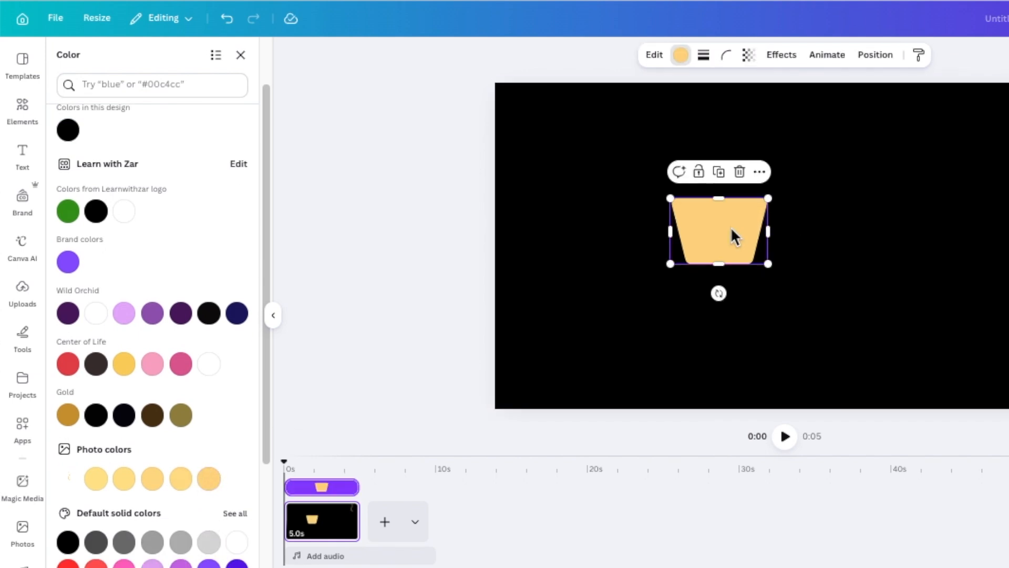
{"action": "left_click", "coordinate": [719, 174]}
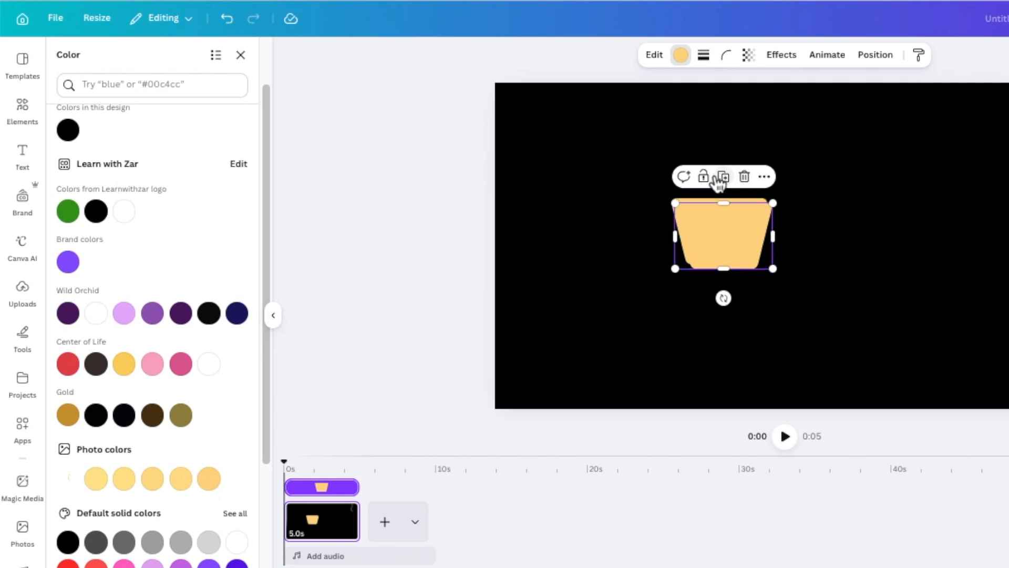
{"action": "left_click", "coordinate": [679, 56]}
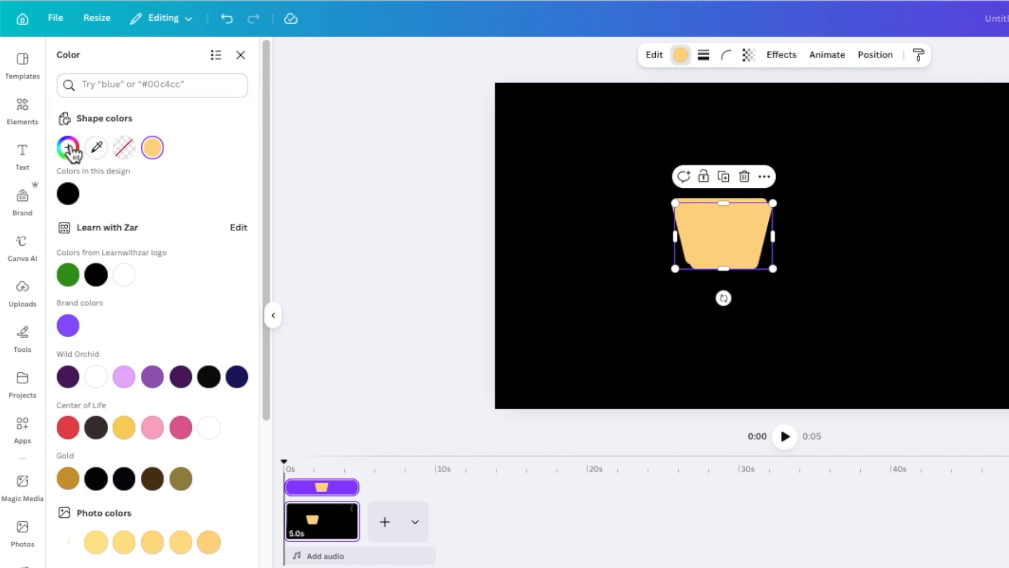
{"action": "left_click", "coordinate": [69, 148]}
{"action": "left_click_drag", "start_coordinate": [161, 207], "coordinate": [221, 214]}
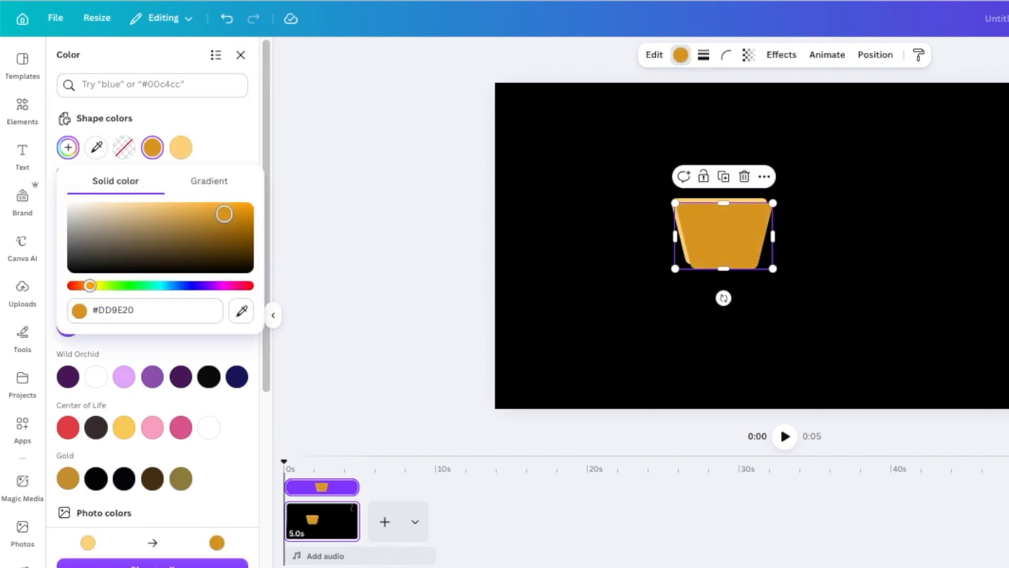
Offset the dark-gold trapezoid up and left over the light one, group both, and move the group left on the page.
{"action": "left_click_drag", "start_coordinate": [762, 236], "coordinate": [752, 237]}
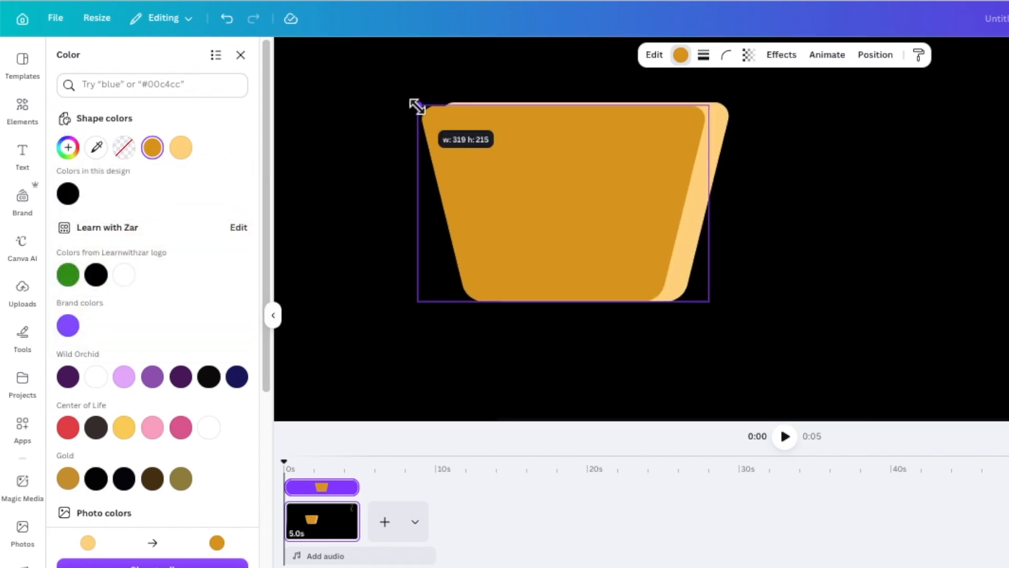
{"action": "left_click_drag", "start_coordinate": [733, 293], "coordinate": [706, 289]}
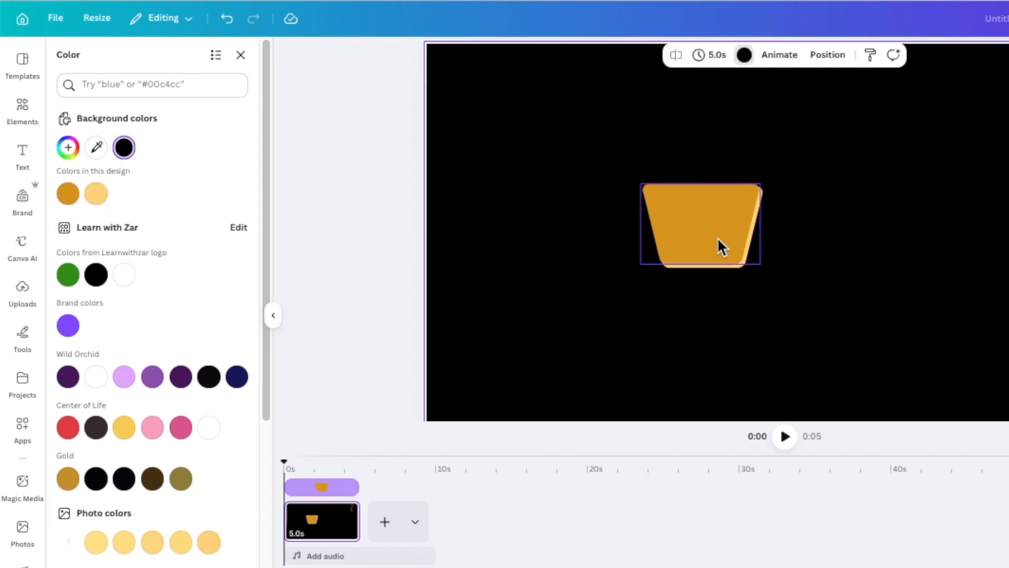
{"action": "left_click_drag", "start_coordinate": [561, 129], "coordinate": [816, 294]}
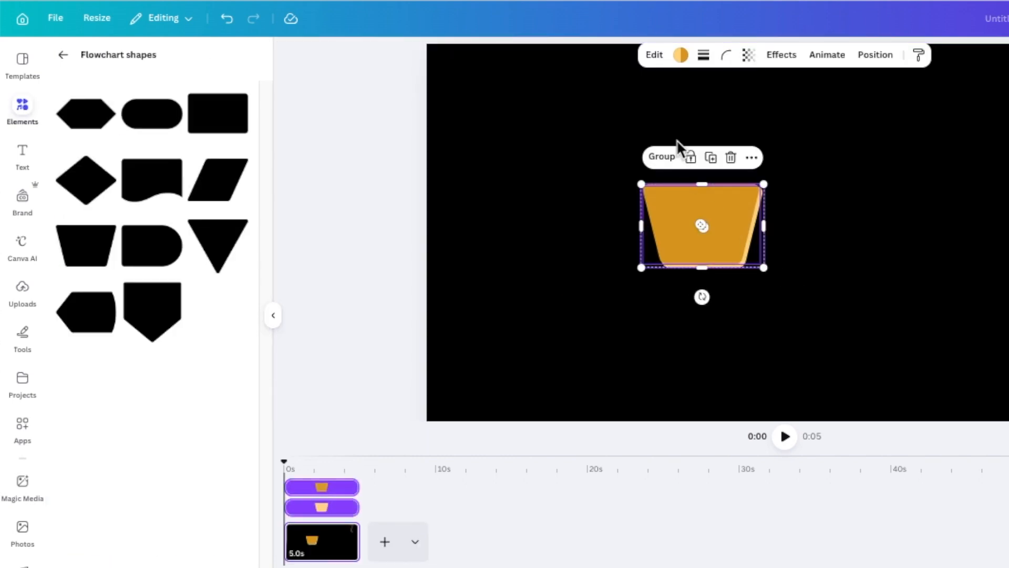
{"action": "left_click", "coordinate": [871, 296]}
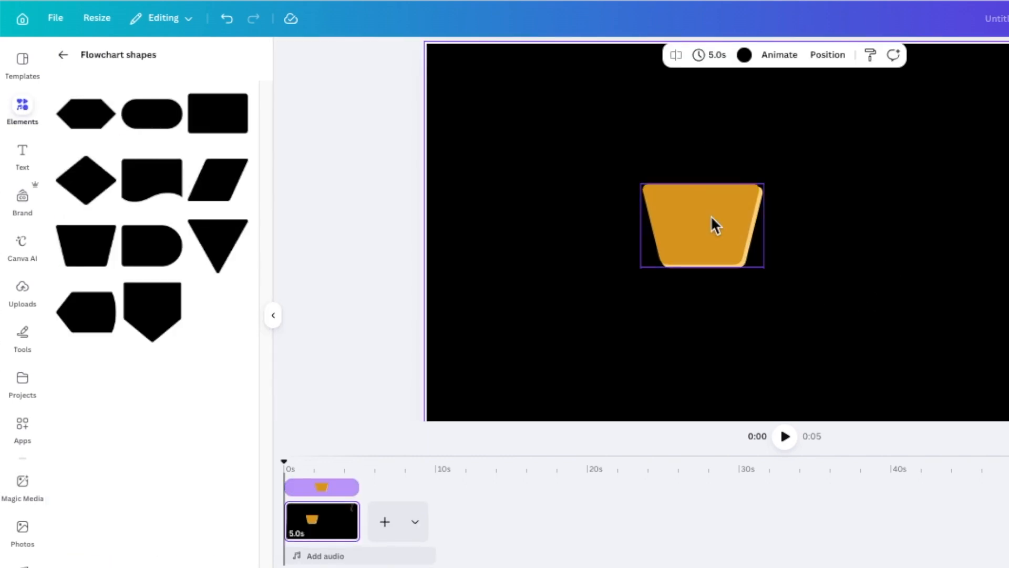
{"action": "left_click_drag", "start_coordinate": [712, 219], "coordinate": [620, 216]}
{"action": "left_click", "coordinate": [800, 295]}
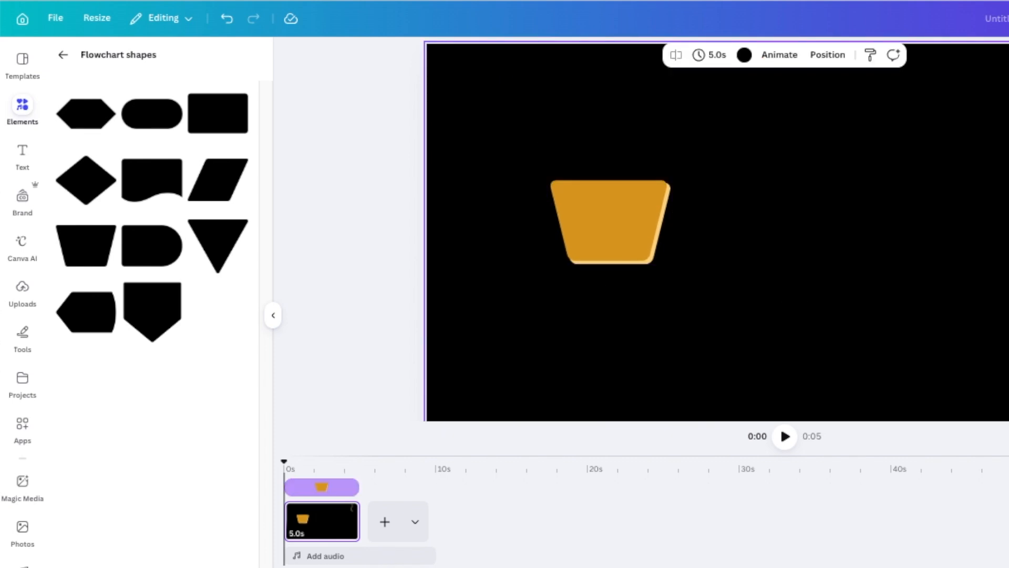
Add a straight line beside the cup body with stroke weight 14 in the cup's dark gold color.
{"action": "key", "text": "l"}
{"action": "left_click_drag", "start_coordinate": [791, 274], "coordinate": [873, 285]}
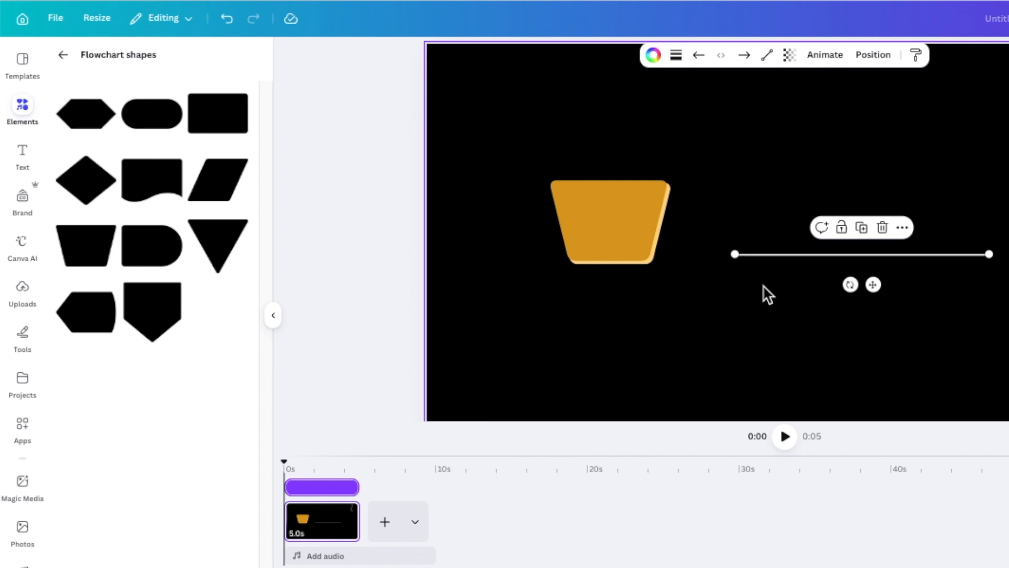
{"action": "left_click", "coordinate": [677, 56]}
{"action": "left_click_drag", "start_coordinate": [599, 167], "coordinate": [608, 168]}
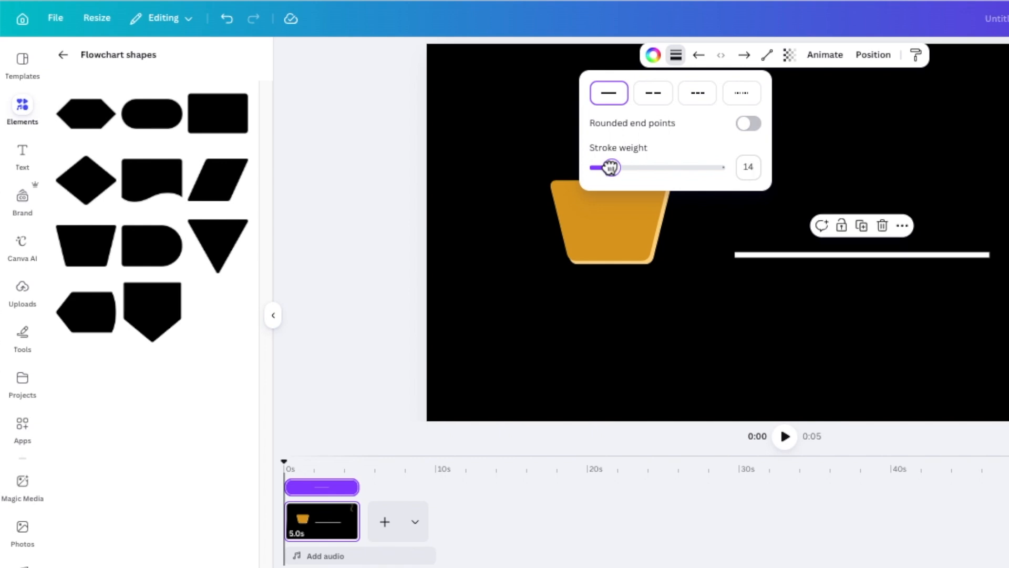
{"action": "left_click", "coordinate": [651, 58]}
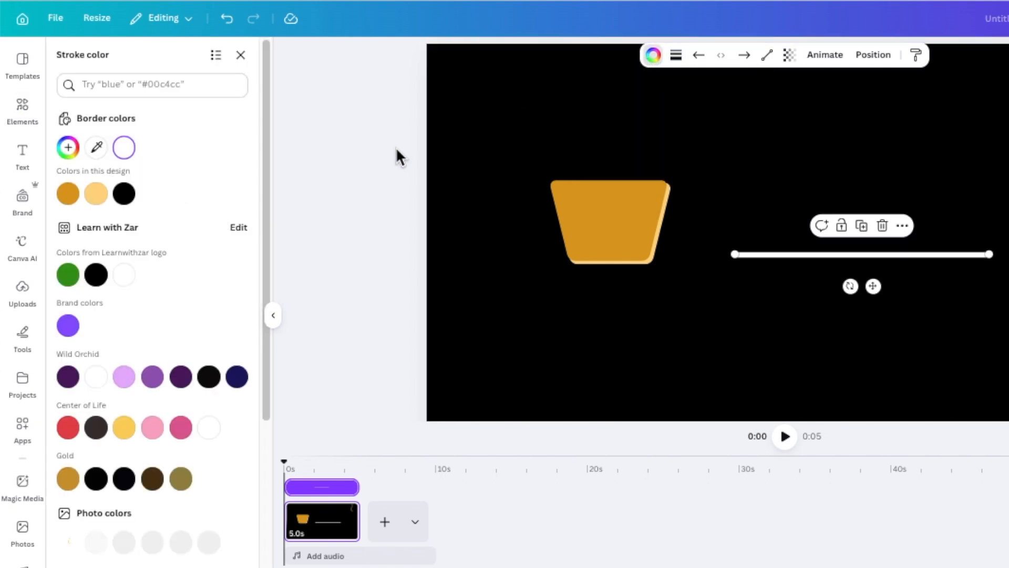
{"action": "left_click", "coordinate": [68, 194]}
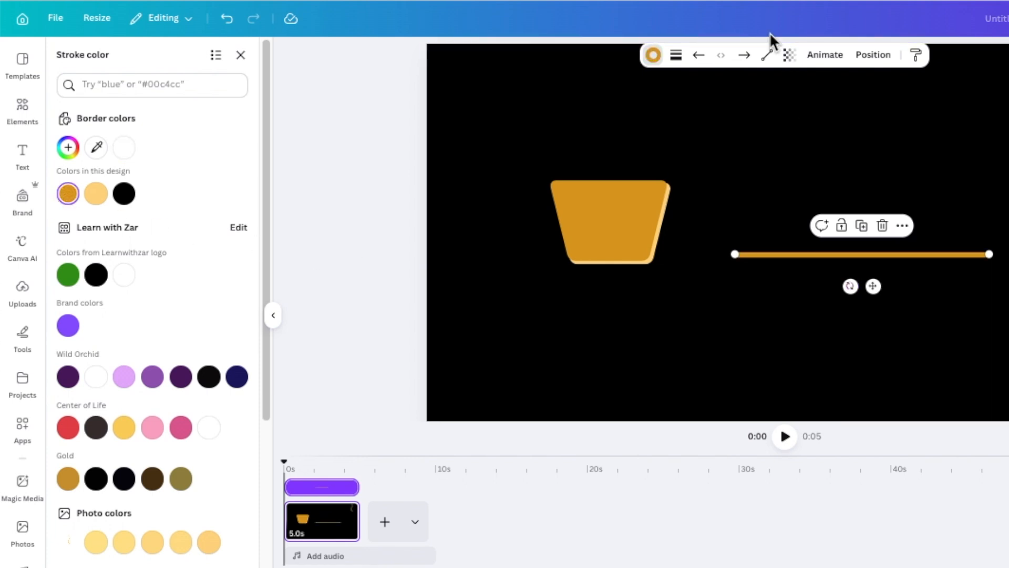
Change the line type to Elbowed and move the line so its left end meets the cup's right edge.
{"action": "left_click", "coordinate": [767, 57]}
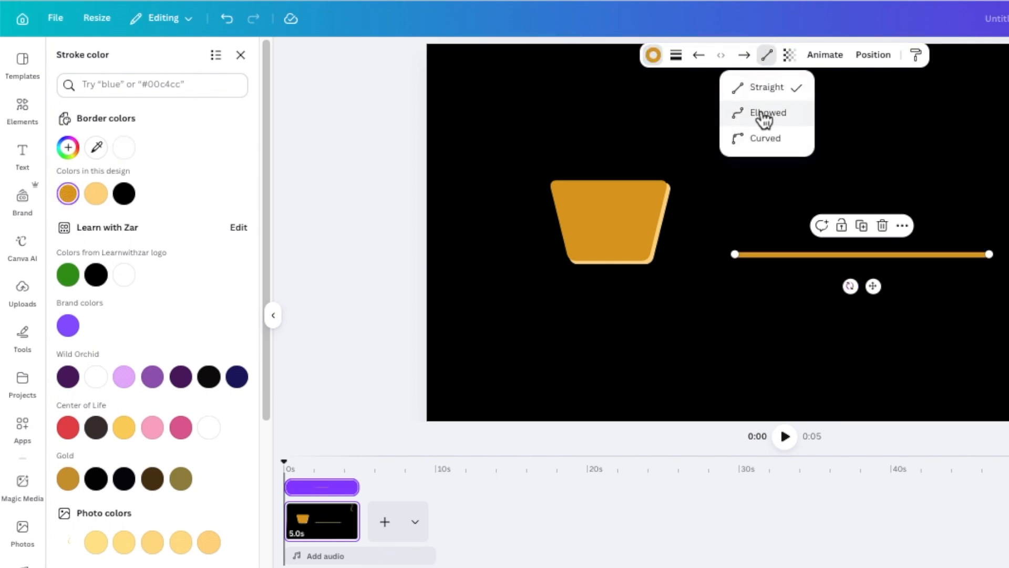
{"action": "left_click", "coordinate": [764, 119]}
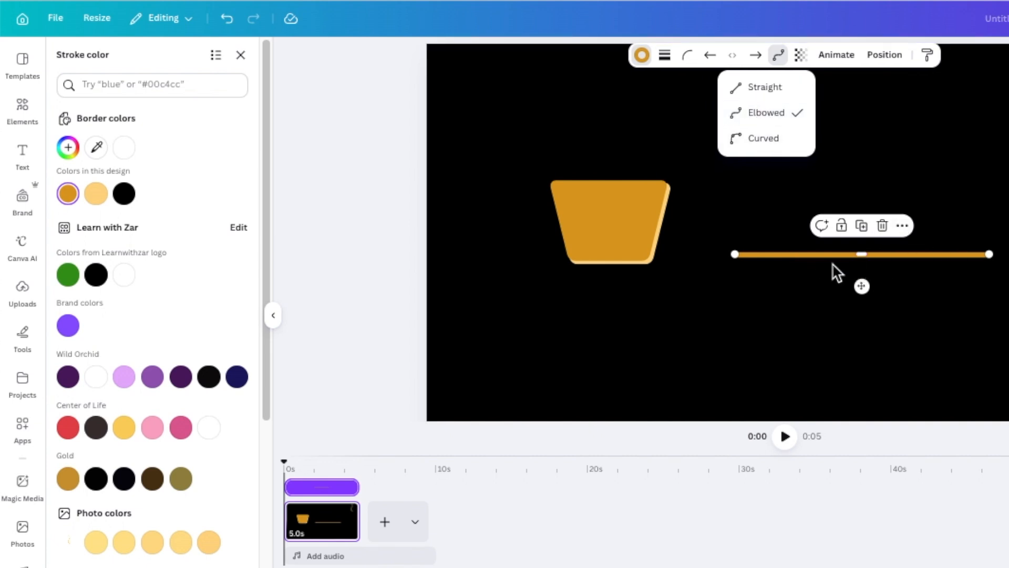
{"action": "left_click_drag", "start_coordinate": [847, 283], "coordinate": [785, 255]}
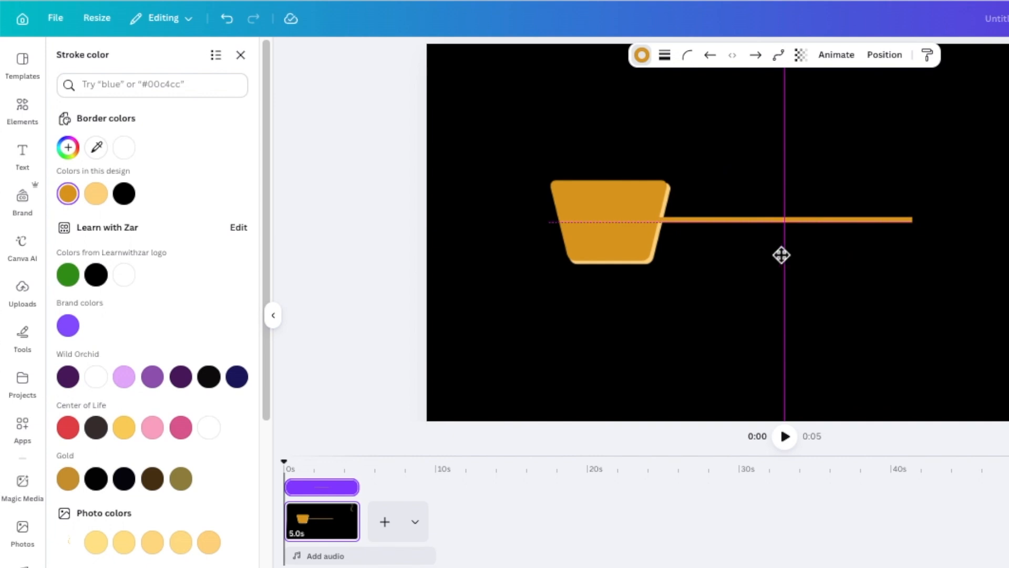
{"action": "left_click_drag", "start_coordinate": [782, 255], "coordinate": [781, 253]}
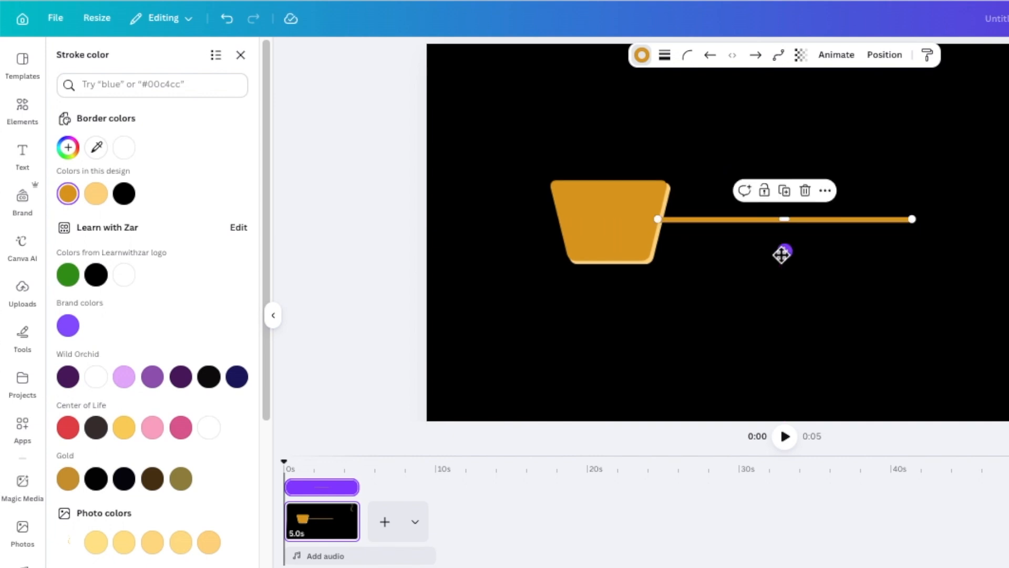
Bend the elbowed line back onto the cup's right side and shorten it into a small handle.
{"action": "left_click_drag", "start_coordinate": [913, 218], "coordinate": [822, 179]}
{"action": "left_click_drag", "start_coordinate": [733, 201], "coordinate": [761, 206]}
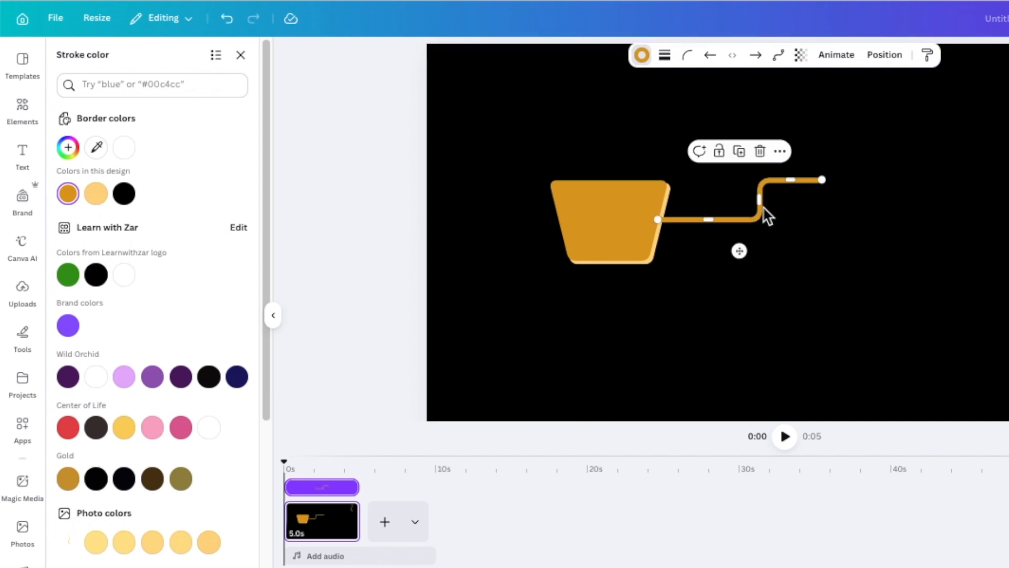
{"action": "left_click_drag", "start_coordinate": [822, 181], "coordinate": [663, 191]}
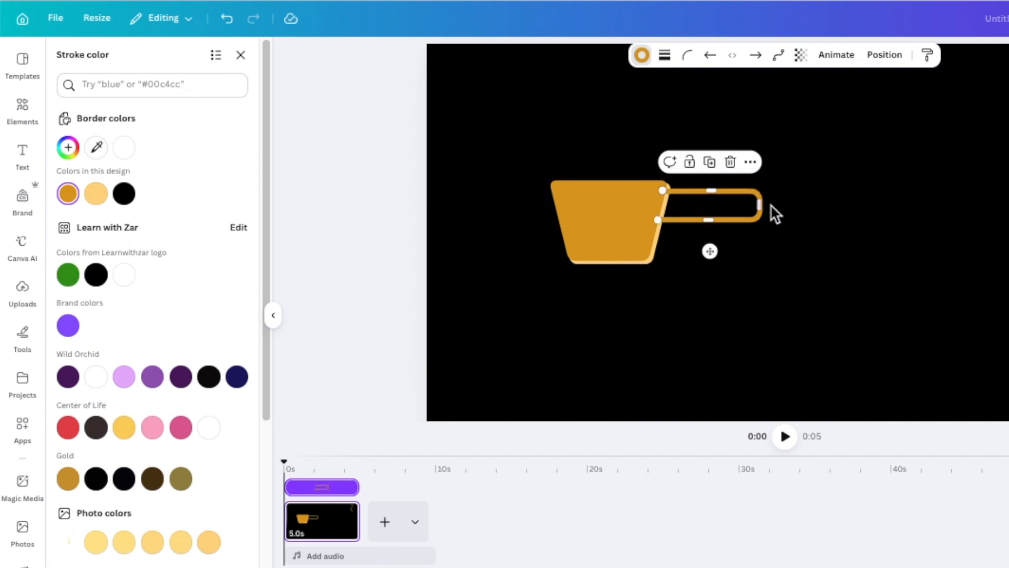
{"action": "left_click_drag", "start_coordinate": [761, 206], "coordinate": [695, 206]}
{"action": "left_click", "coordinate": [745, 299]}
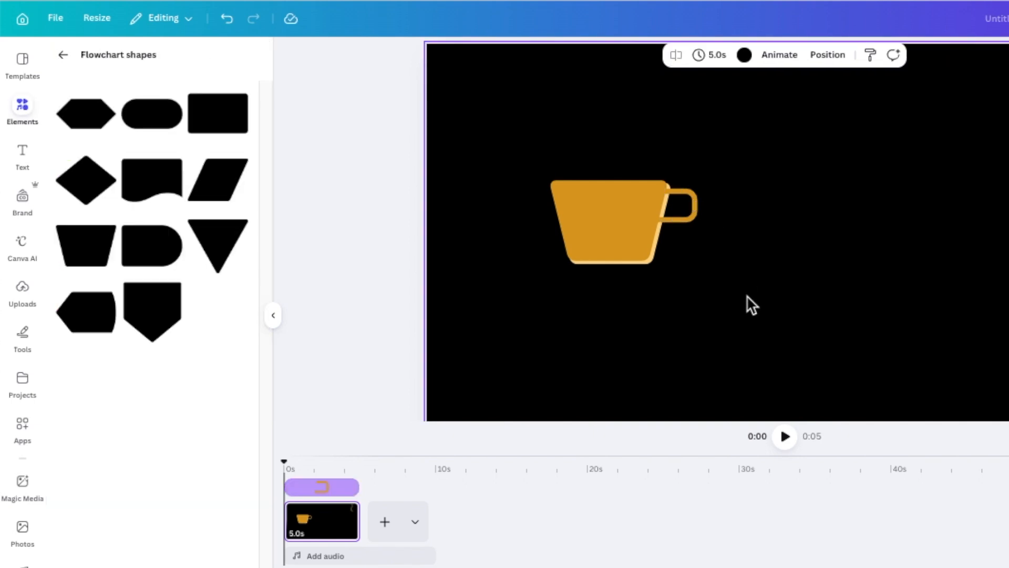
Group the cup body with its handle and move the cup to the page's right side below the curve.
{"action": "left_click_drag", "start_coordinate": [491, 149], "coordinate": [669, 288]}
{"action": "left_click", "coordinate": [581, 153]}
{"action": "left_click_drag", "start_coordinate": [603, 241], "coordinate": [1007, 242]}
{"action": "left_click", "coordinate": [577, 317]}
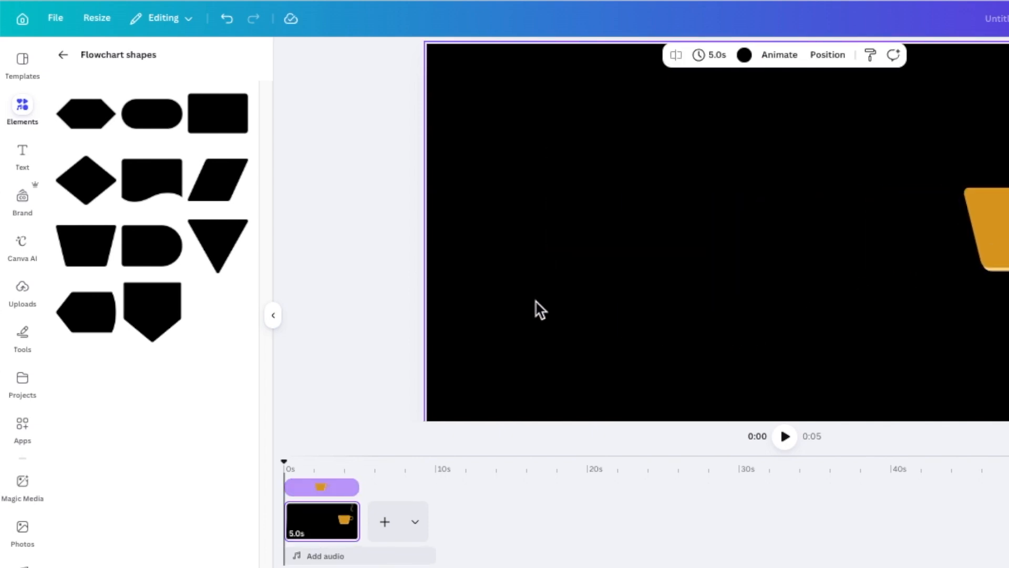
Add the Stubby Tooth Cog from the Cogs shapes to the page.
{"action": "left_click", "coordinate": [63, 55]}
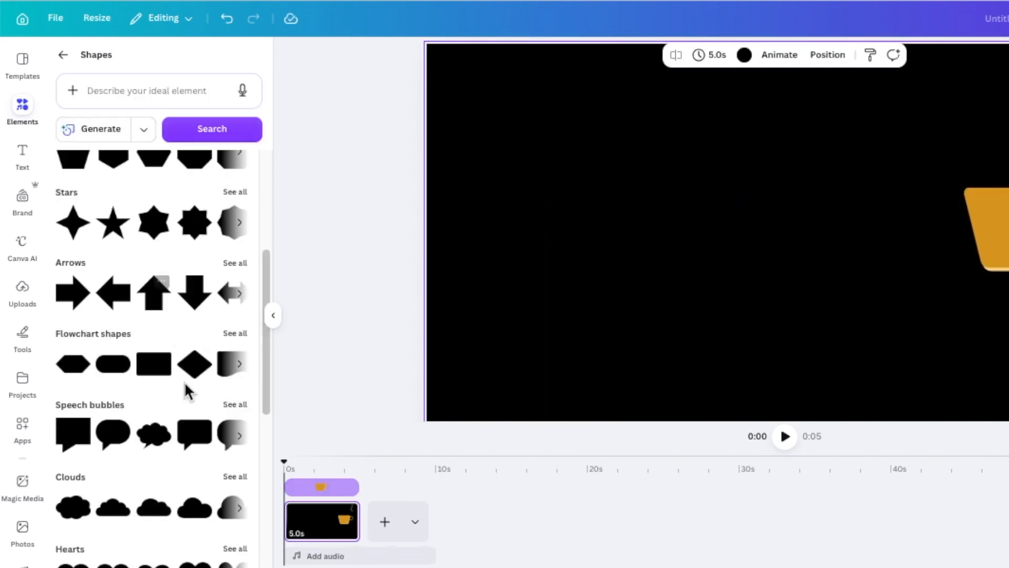
{"action": "scroll", "coordinate": [183, 383], "scroll_direction": "down", "scroll_amount": 6}
{"action": "scroll", "coordinate": [196, 476], "scroll_direction": "down", "scroll_amount": 1}
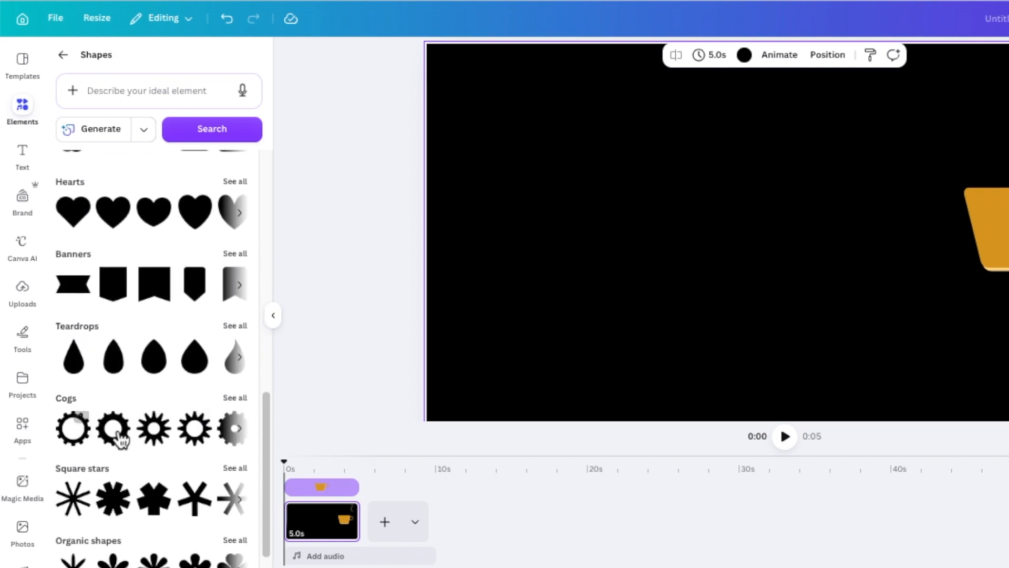
{"action": "left_click", "coordinate": [235, 398]}
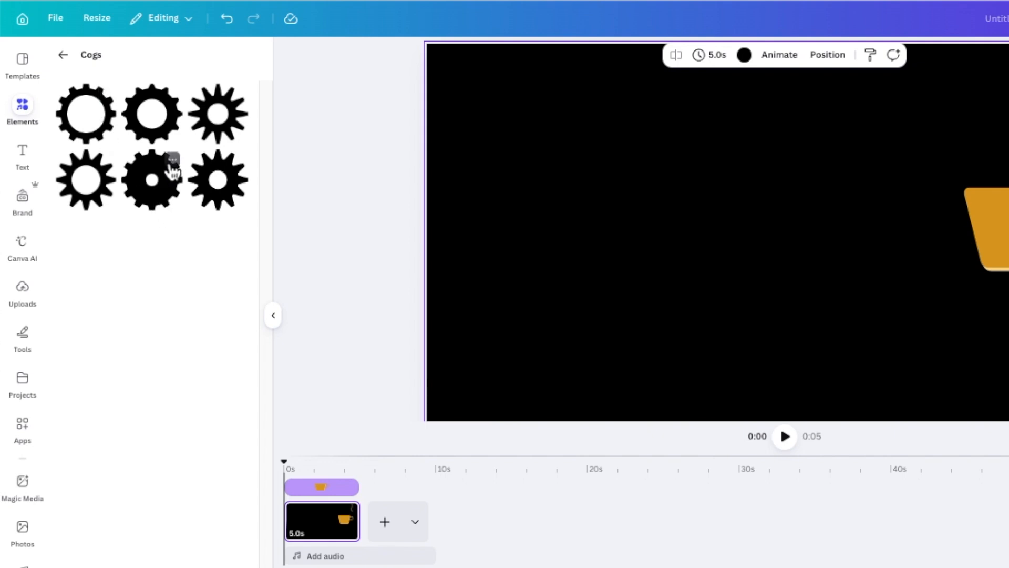
{"action": "left_click", "coordinate": [173, 160]}
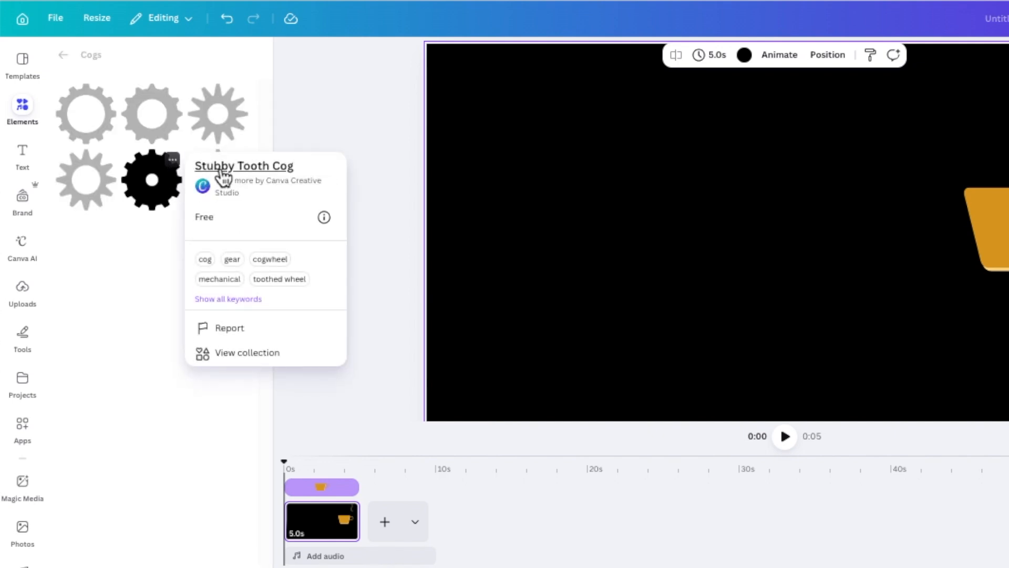
{"action": "left_click", "coordinate": [152, 195]}
{"action": "left_click", "coordinate": [154, 199]}
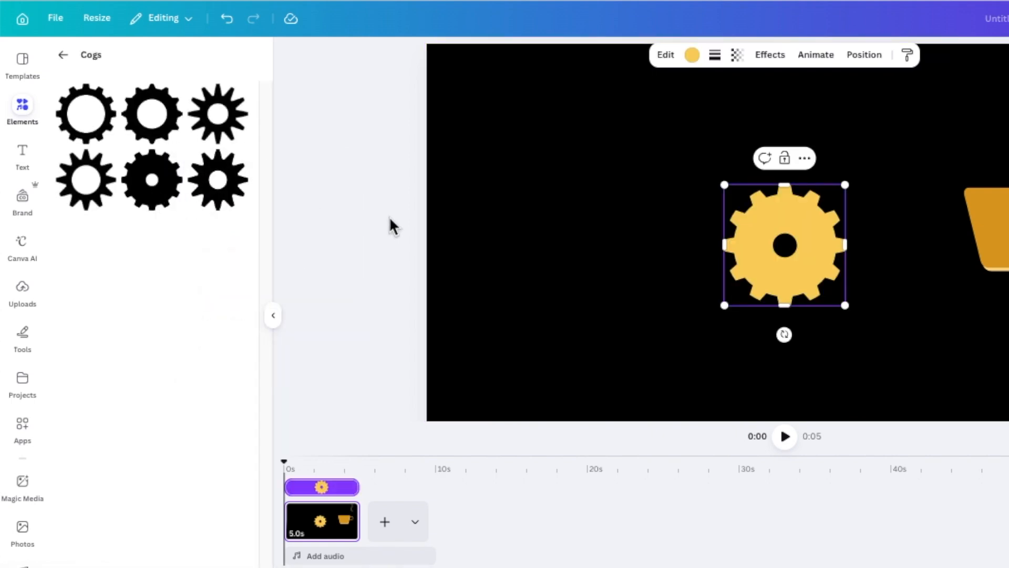
Enlarge the cog to nearly the page's full height and place it to the left of the cup.
{"action": "left_click_drag", "start_coordinate": [759, 281], "coordinate": [590, 213]}
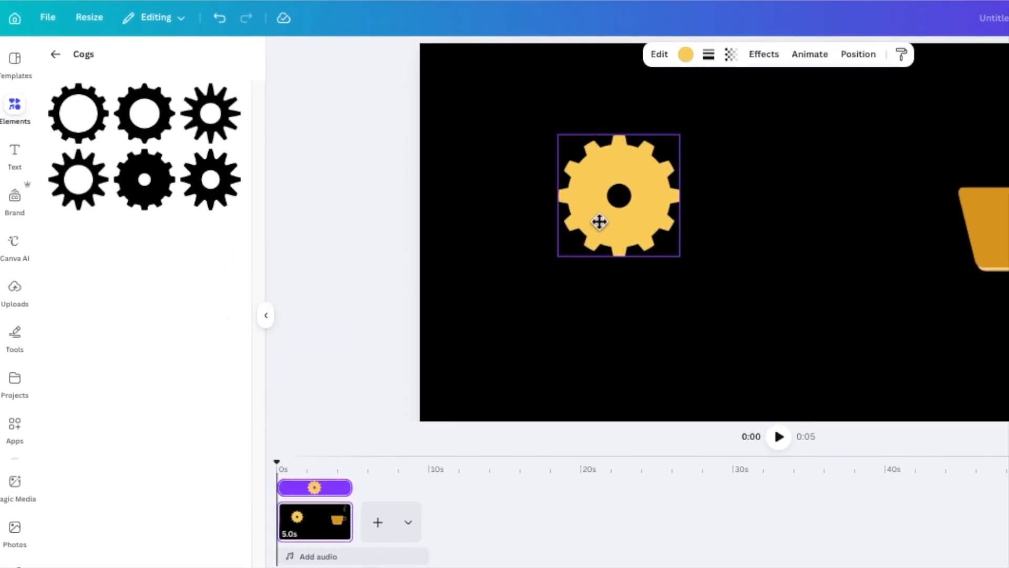
{"action": "scroll", "coordinate": [809, 331], "scroll_direction": "up", "scroll_amount": 1}
{"action": "left_click_drag", "start_coordinate": [637, 281], "coordinate": [876, 412]}
{"action": "left_click_drag", "start_coordinate": [644, 330], "coordinate": [638, 277]}
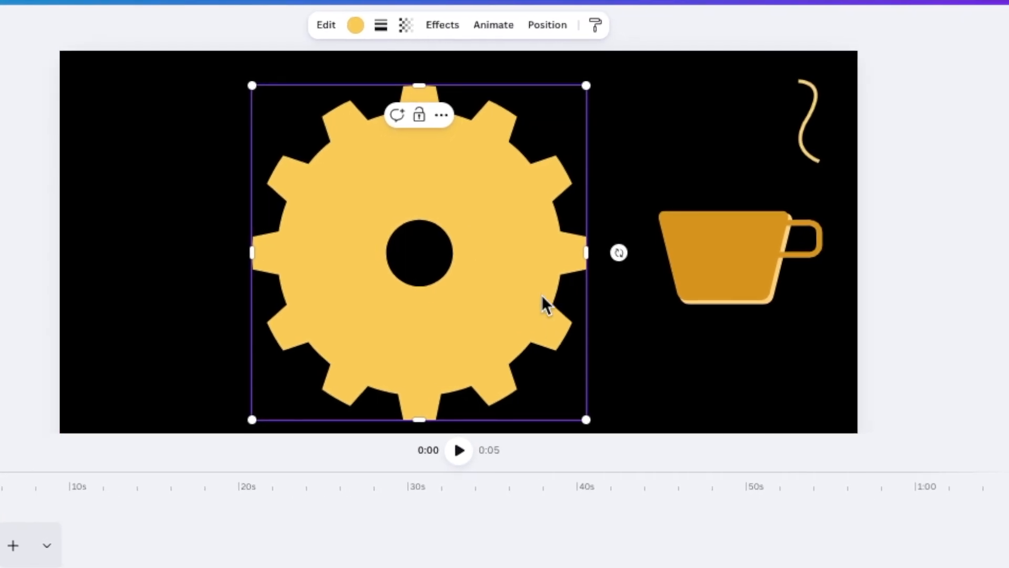
{"action": "left_click_drag", "start_coordinate": [565, 72], "coordinate": [568, 66]}
{"action": "left_click_drag", "start_coordinate": [461, 131], "coordinate": [462, 127]}
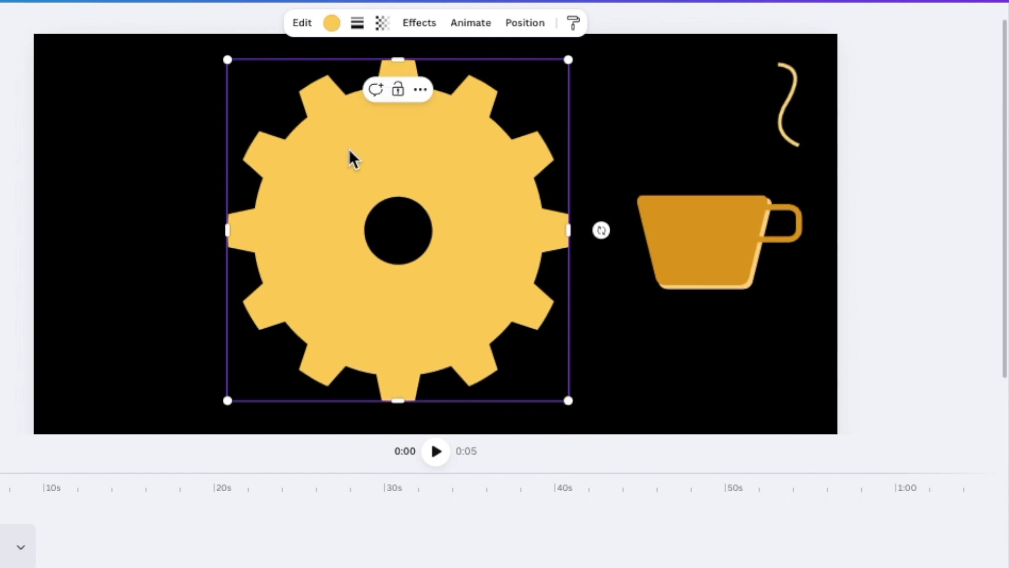
Duplicate the cog, rotate the copy counterclockwise so its teeth fill the gaps, and center it on the original.
{"action": "left_click", "coordinate": [200, 145]}
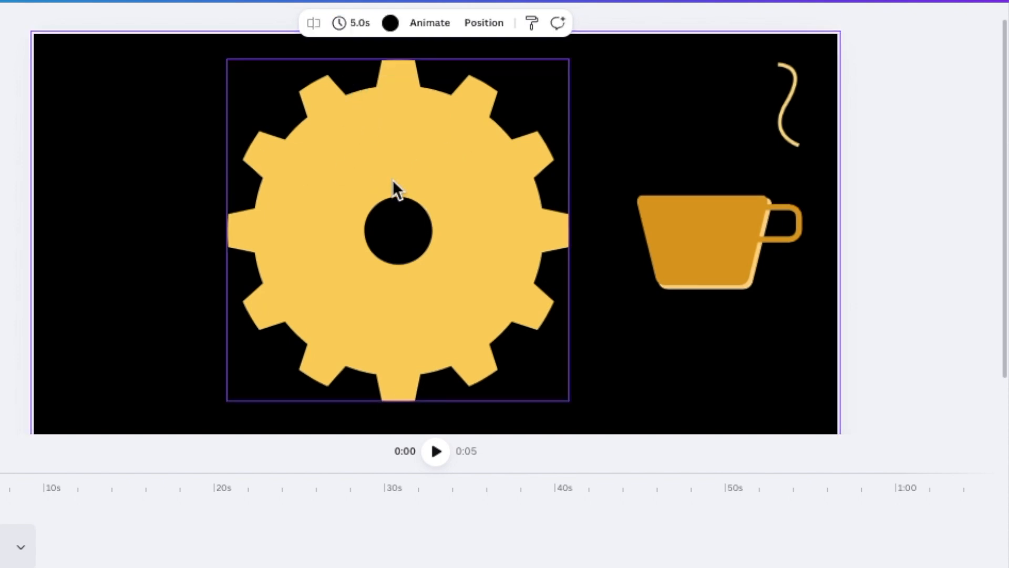
{"action": "left_click", "coordinate": [389, 122]}
{"action": "left_click", "coordinate": [398, 89]}
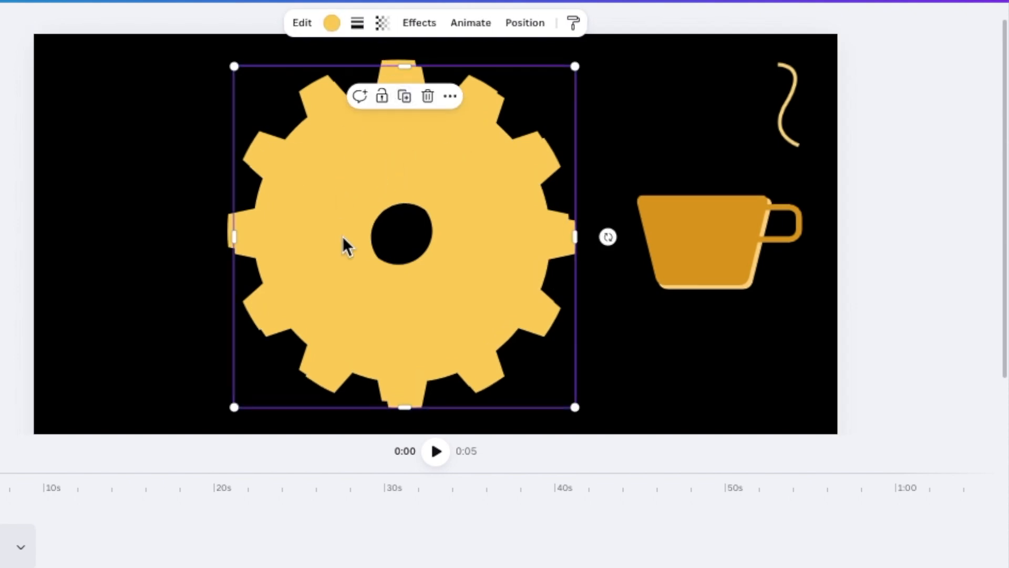
{"action": "left_click_drag", "start_coordinate": [607, 236], "coordinate": [584, 188]}
{"action": "left_click_drag", "start_coordinate": [446, 261], "coordinate": [439, 254]}
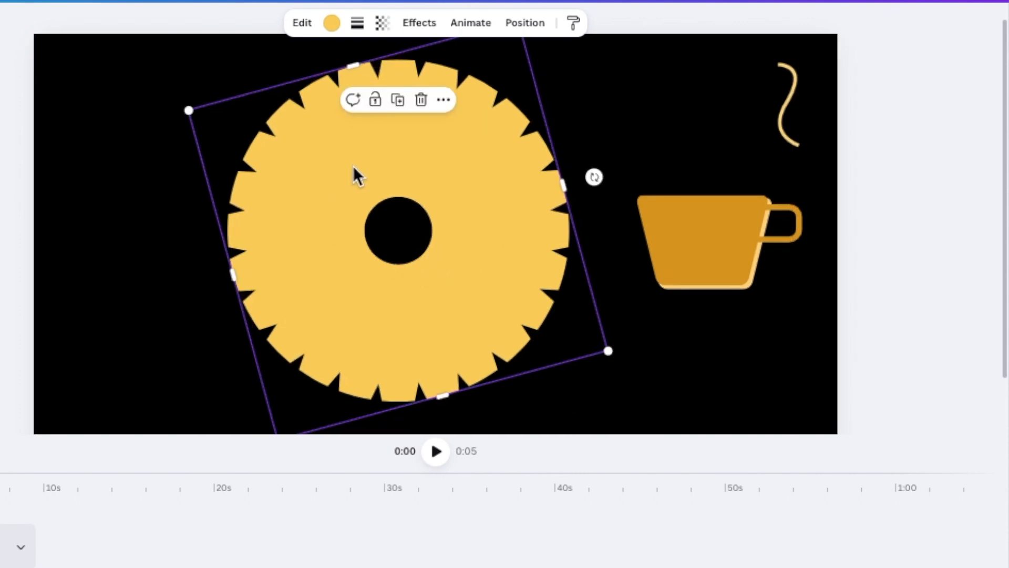
Add a circle to the page, color it black, and enlarge it over the two stacked cogs.
{"action": "left_click", "coordinate": [127, 248]}
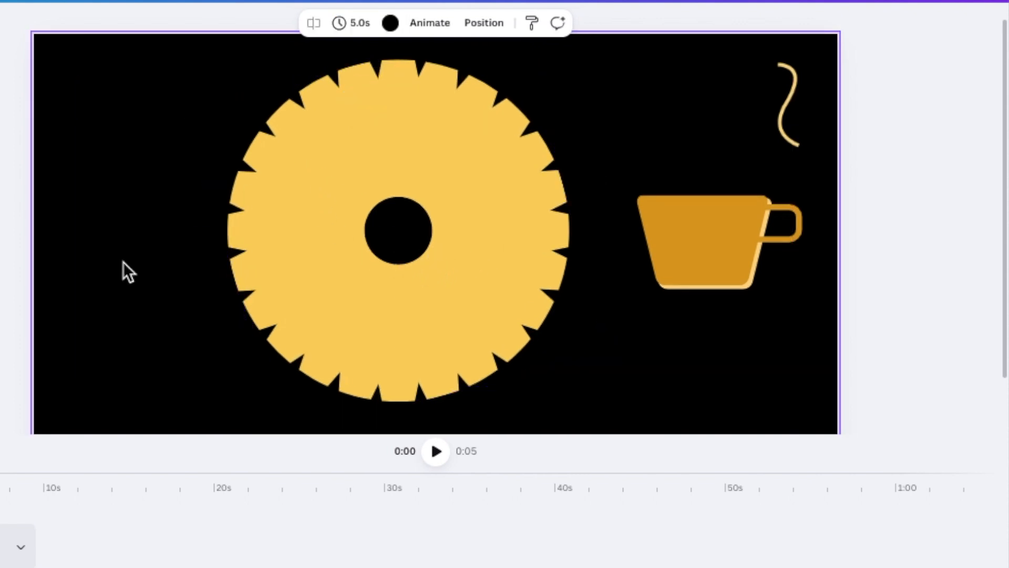
{"action": "key", "text": "r"}
{"action": "left_click", "coordinate": [328, 27]}
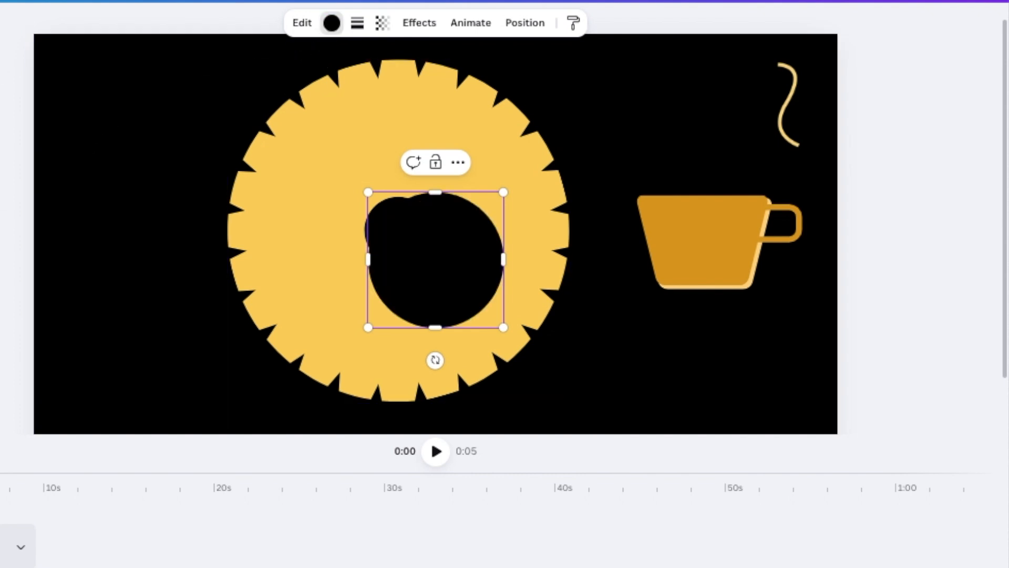
{"action": "left_click_drag", "start_coordinate": [434, 264], "coordinate": [329, 185]}
{"action": "left_click_drag", "start_coordinate": [391, 241], "coordinate": [582, 361]}
{"action": "left_click_drag", "start_coordinate": [427, 285], "coordinate": [428, 263]}
Fine-tune the black circle's size and position over the cogs so an even, thin dashed gold ring remains around it.
{"action": "left_click_drag", "start_coordinate": [544, 84], "coordinate": [571, 74]}
{"action": "left_click_drag", "start_coordinate": [251, 374], "coordinate": [227, 388]}
{"action": "left_click_drag", "start_coordinate": [561, 394], "coordinate": [563, 396]}
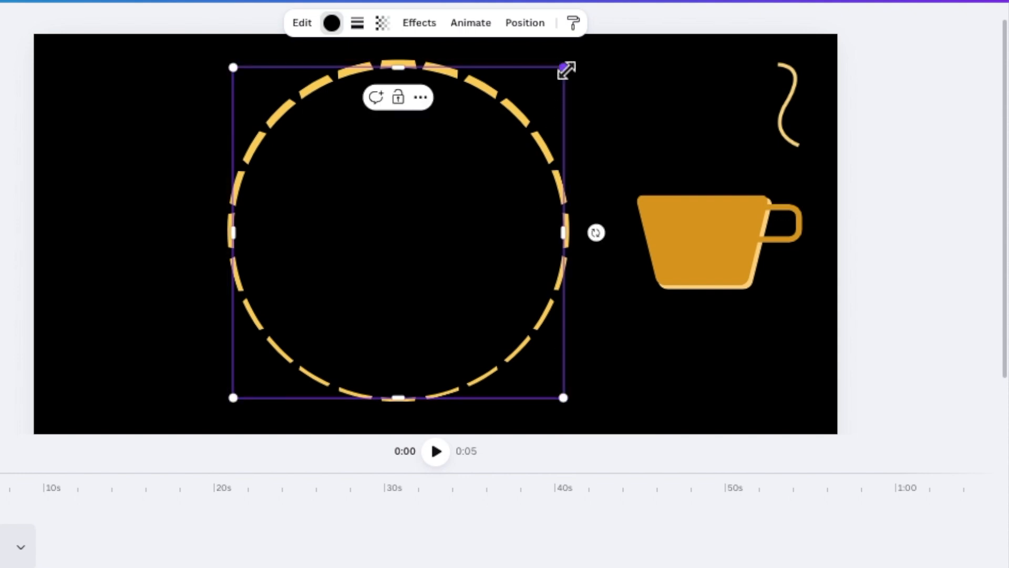
{"action": "left_click_drag", "start_coordinate": [566, 68], "coordinate": [566, 66]}
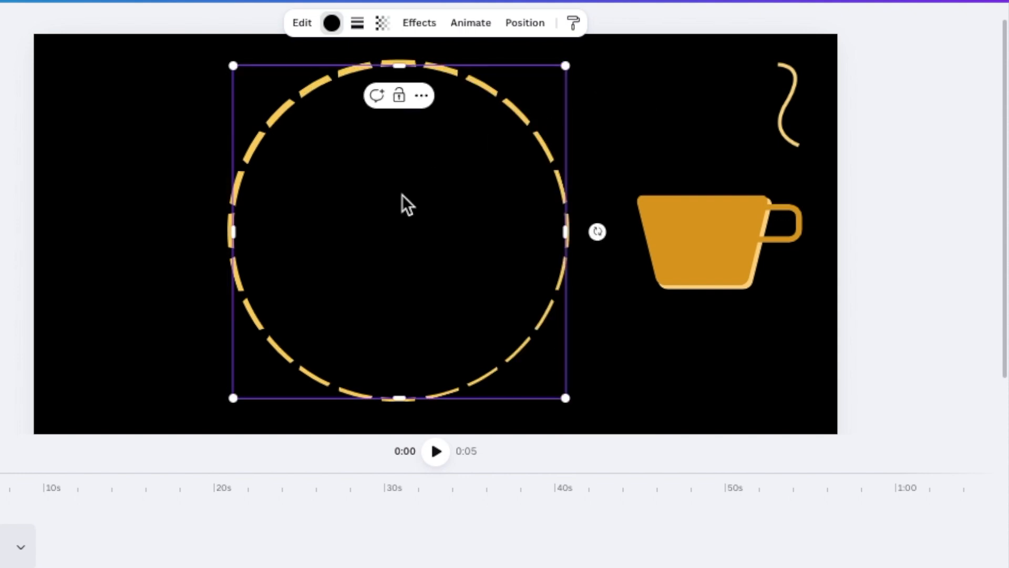
{"action": "left_click_drag", "start_coordinate": [401, 206], "coordinate": [400, 206]}
{"action": "left_click", "coordinate": [616, 365]}
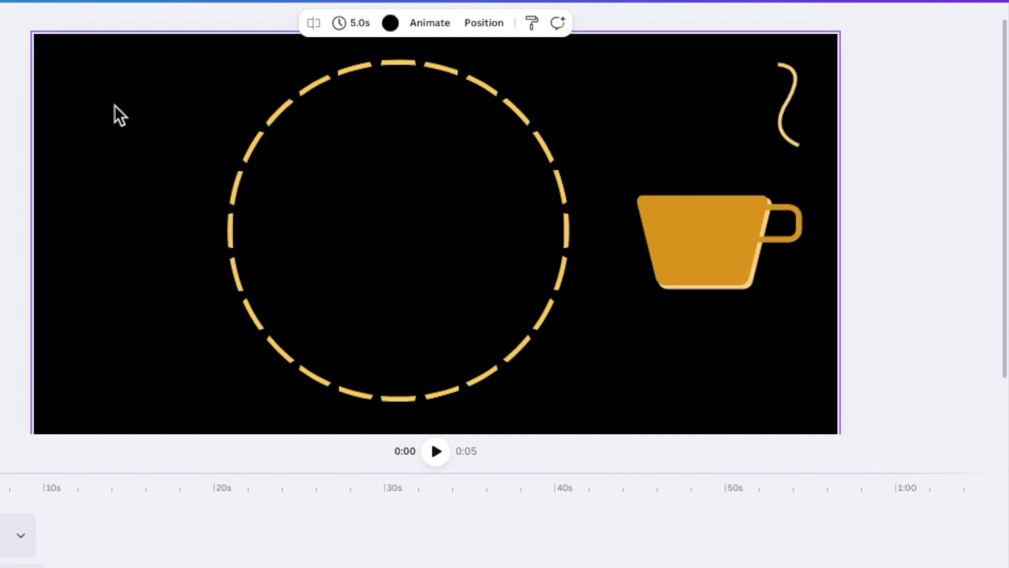
Group both cogs with the black circle that covers them.
{"action": "left_click_drag", "start_coordinate": [96, 62], "coordinate": [449, 343]}
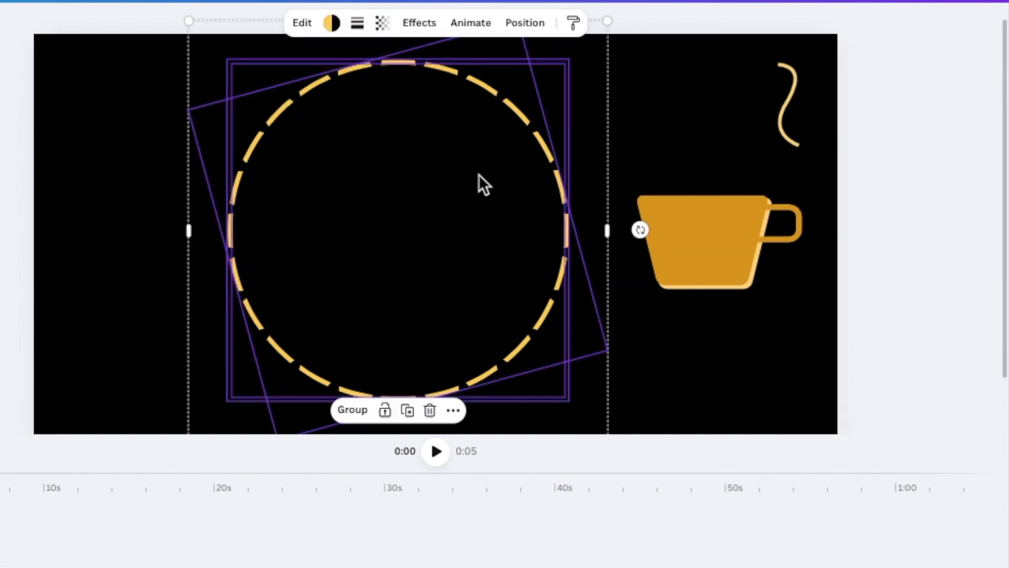
{"action": "left_click", "coordinate": [352, 410]}
{"action": "left_click", "coordinate": [136, 202]}
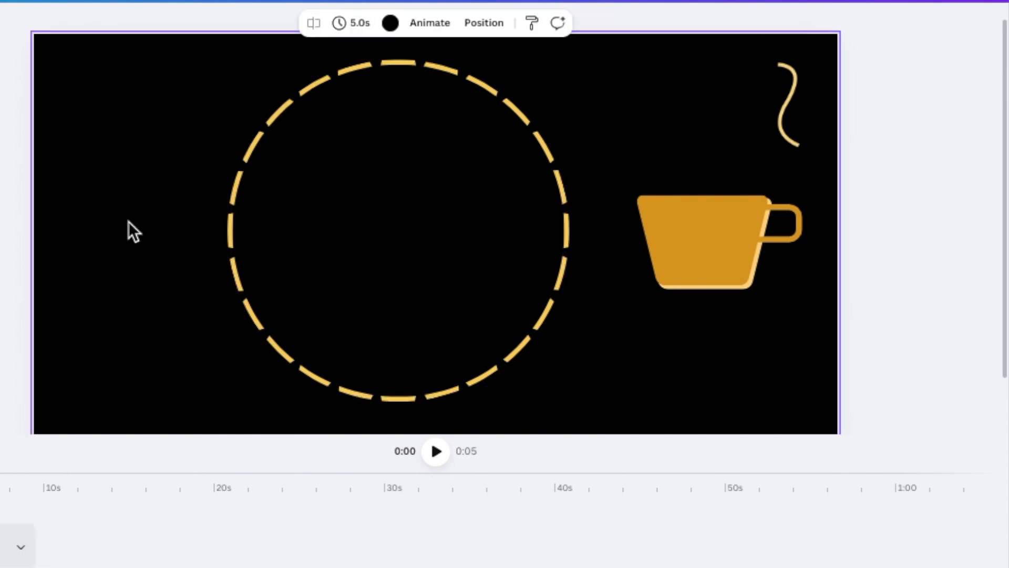
Move the dashed ring group to the page's right side, over the cup, to free up the left half.
{"action": "left_click_drag", "start_coordinate": [276, 241], "coordinate": [537, 241]}
{"action": "left_click", "coordinate": [192, 247]}
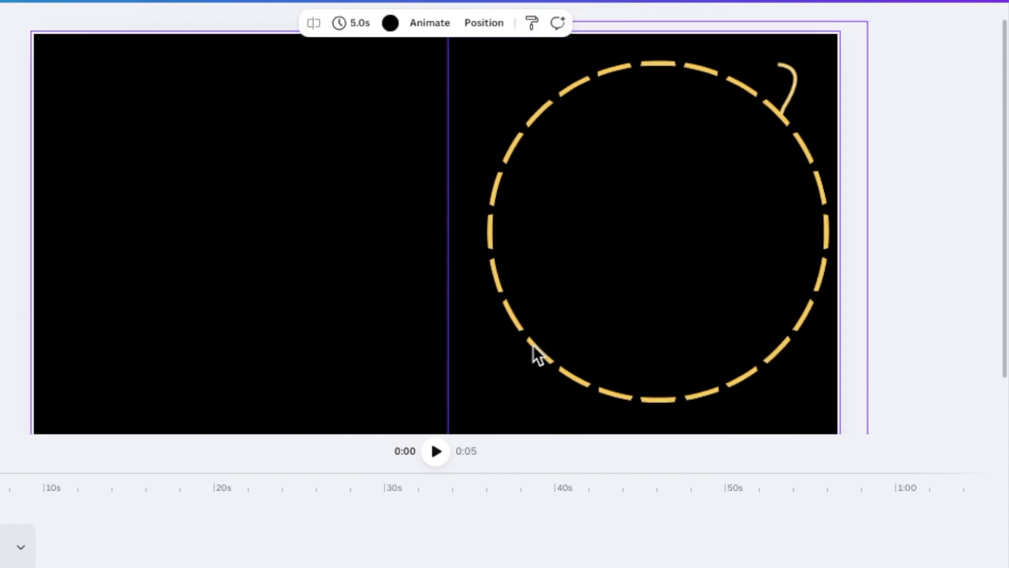
{"action": "left_click", "coordinate": [154, 283]}
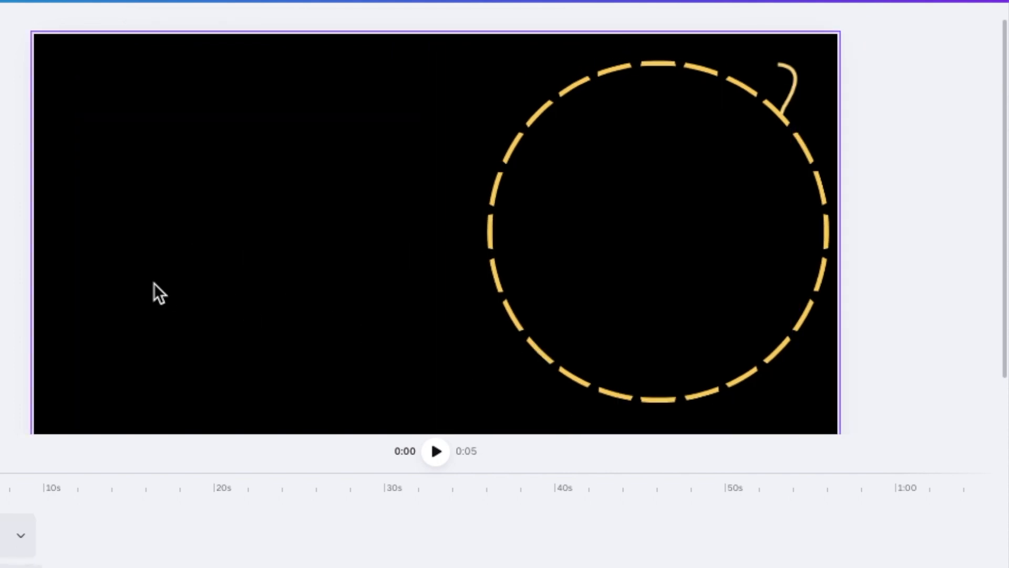
{"action": "left_click", "coordinate": [176, 241]}
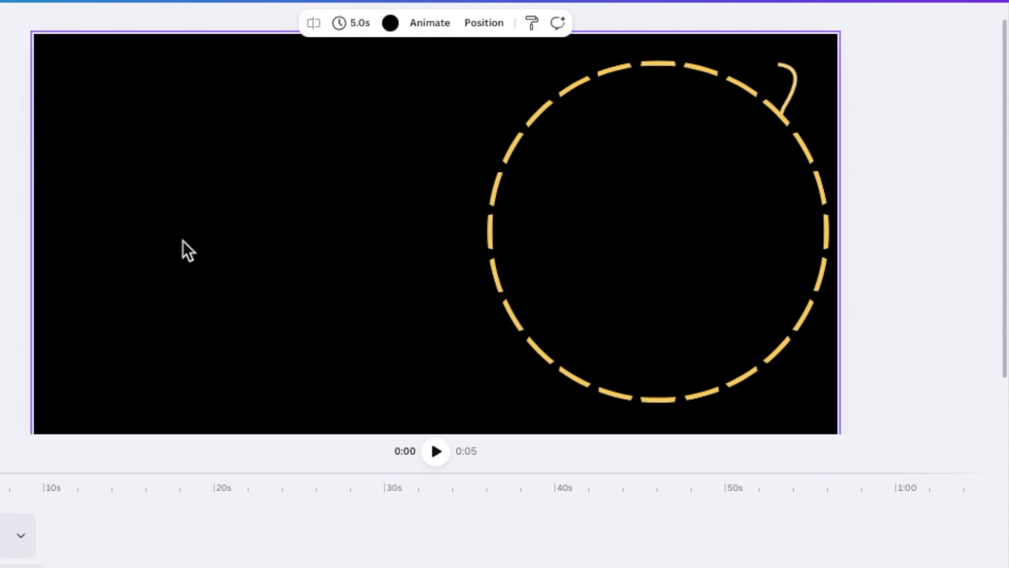
Add a circle in the empty space left of the ring, color it orange, and shift the ring slightly left and down.
{"action": "key", "text": "c"}
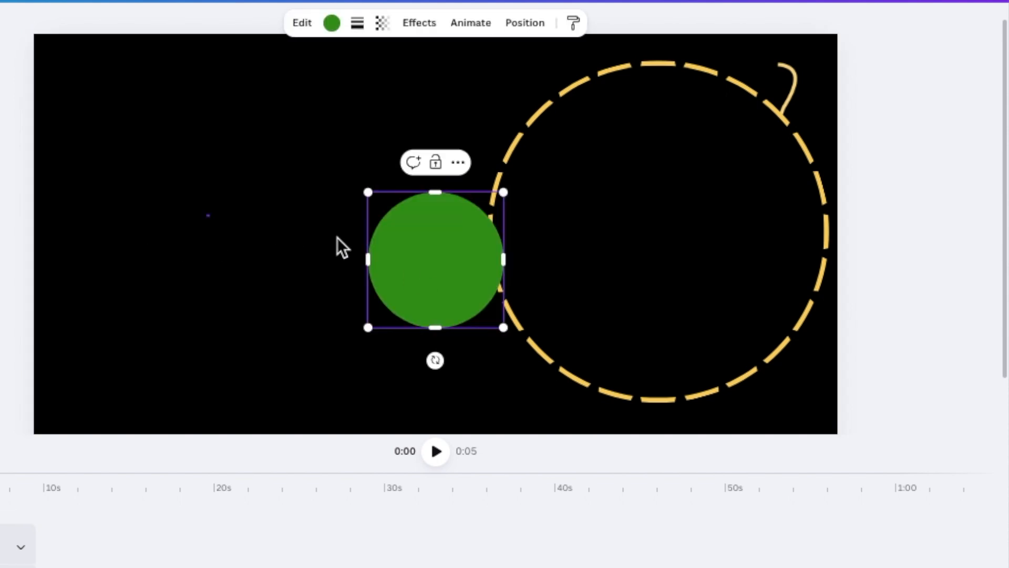
{"action": "left_click_drag", "start_coordinate": [356, 248], "coordinate": [206, 214]}
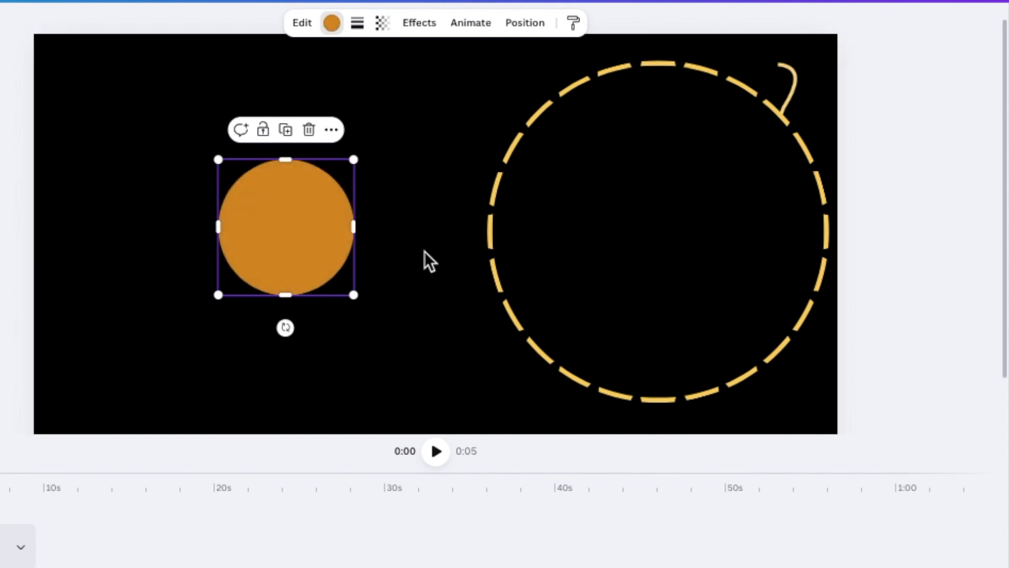
{"action": "left_click", "coordinate": [594, 266]}
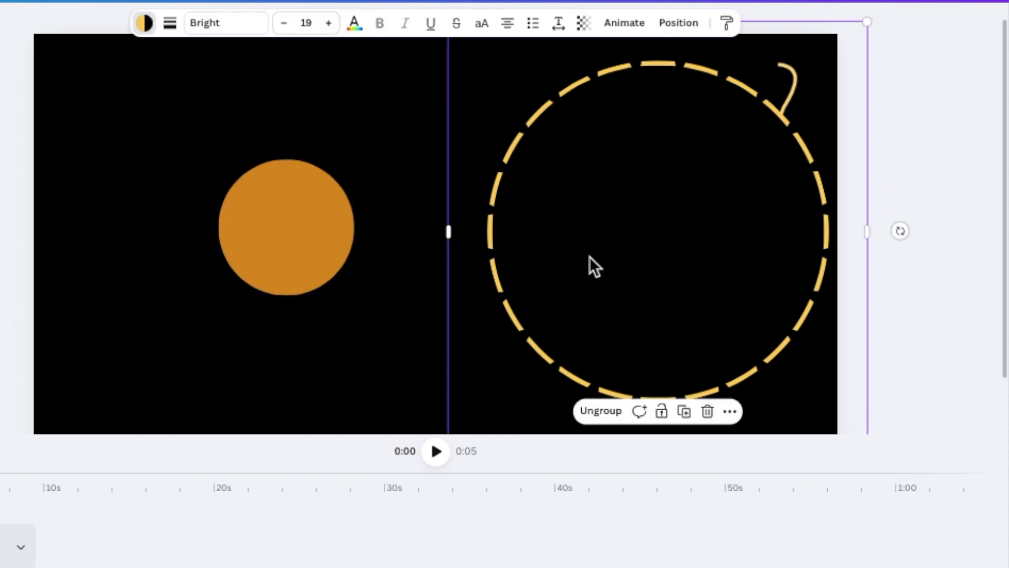
{"action": "left_click_drag", "start_coordinate": [577, 270], "coordinate": [530, 273]}
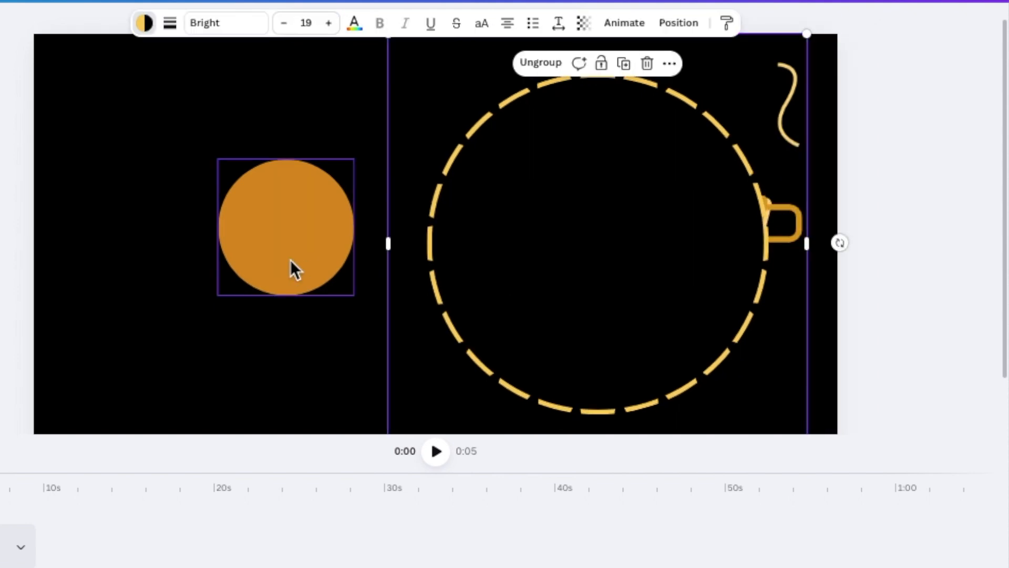
Recolor the new circle in the ring's gold and shrink it into a small, narrow vertical oval.
{"action": "left_click", "coordinate": [245, 255]}
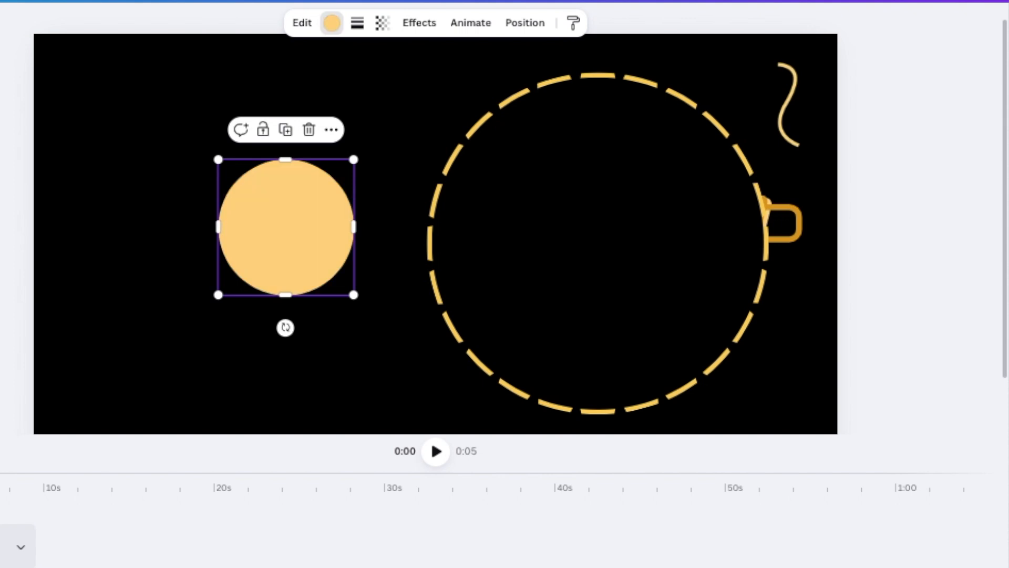
{"action": "left_click_drag", "start_coordinate": [351, 163], "coordinate": [280, 177]}
{"action": "left_click_drag", "start_coordinate": [311, 246], "coordinate": [262, 250]}
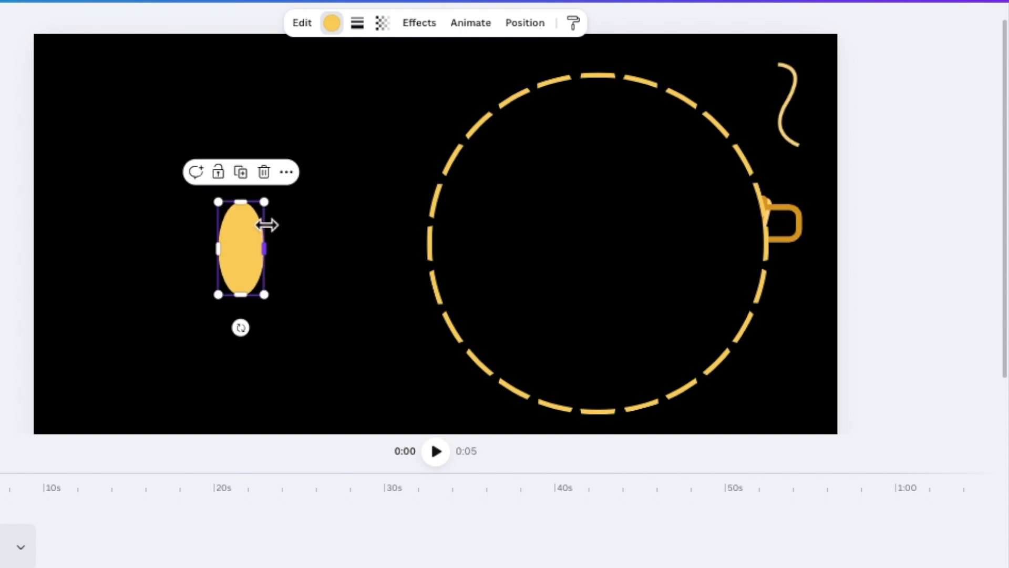
{"action": "left_click_drag", "start_coordinate": [267, 201], "coordinate": [234, 261]}
{"action": "left_click", "coordinate": [264, 342]}
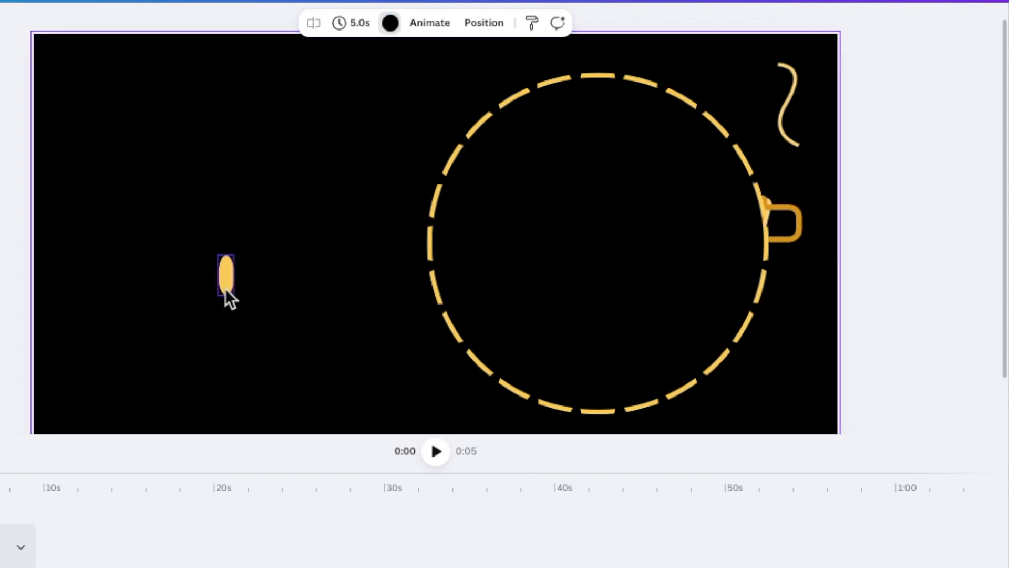
Add a short vertical black line with stroke weight 8 and center it on the gold oval as the bean's crease.
{"action": "key", "text": "l"}
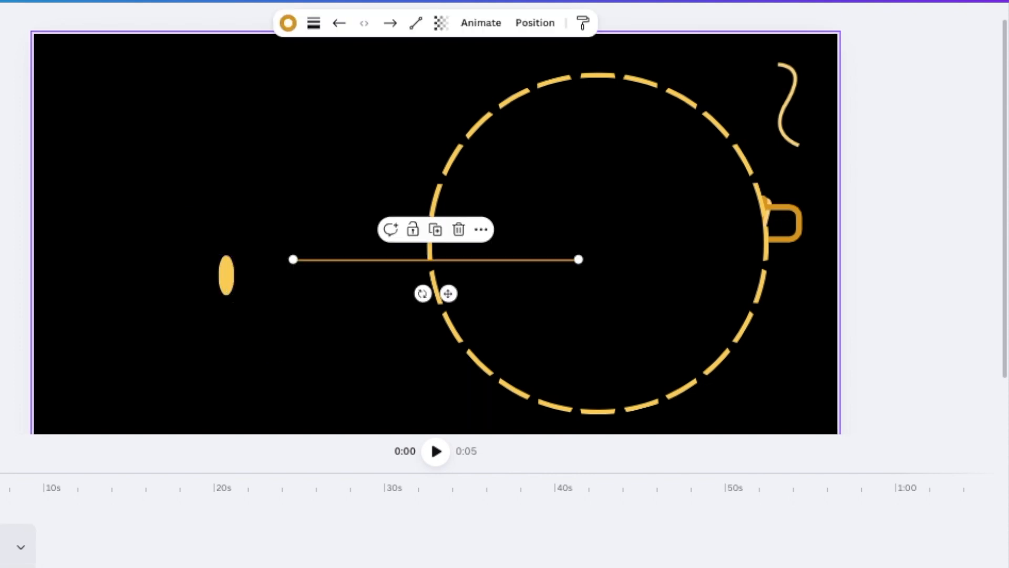
{"action": "left_click_drag", "start_coordinate": [579, 261], "coordinate": [293, 230]}
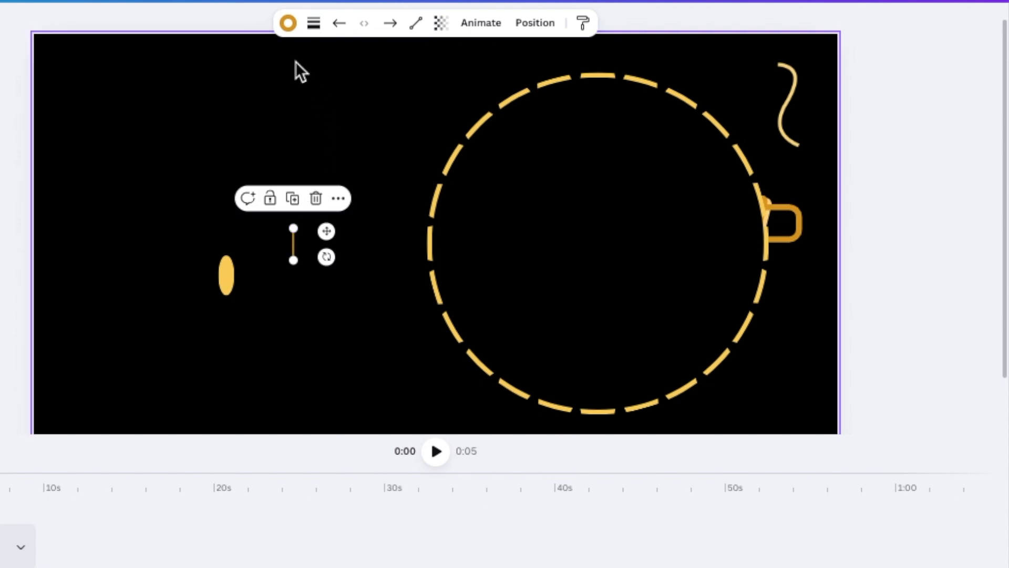
{"action": "left_click", "coordinate": [314, 23]}
{"action": "left_click_drag", "start_coordinate": [227, 151], "coordinate": [231, 151]}
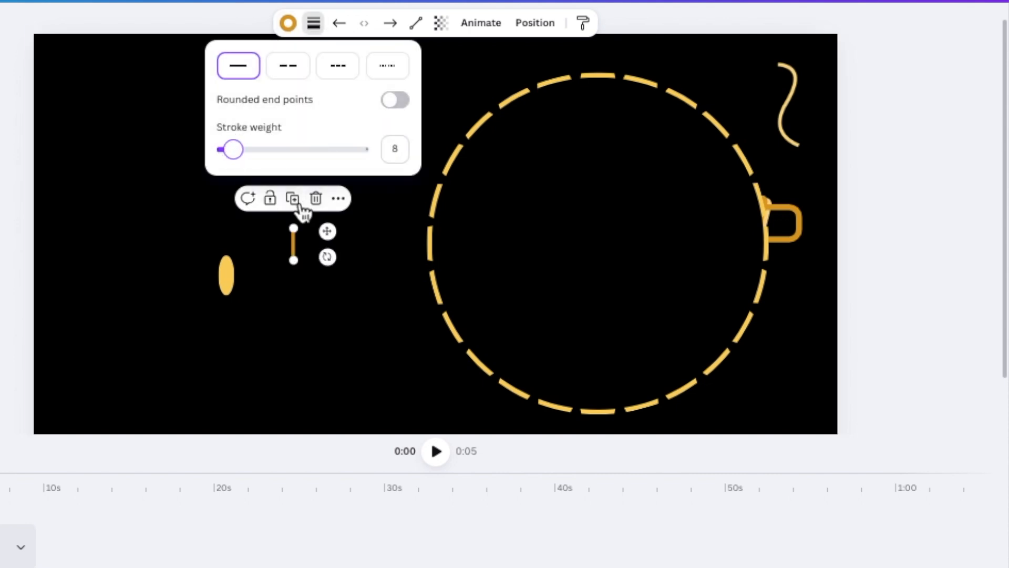
{"action": "left_click", "coordinate": [313, 23]}
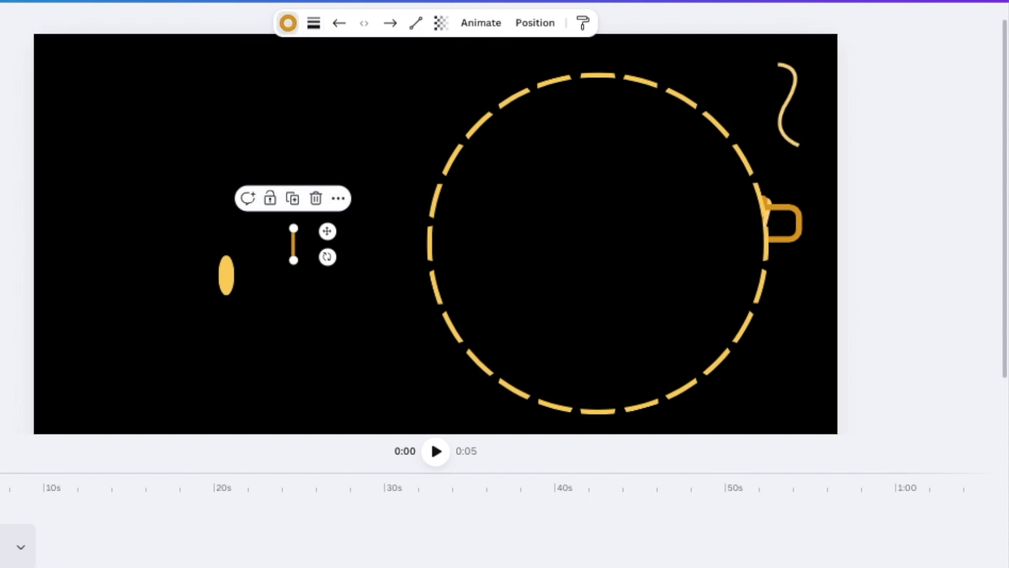
{"action": "left_click_drag", "start_coordinate": [327, 232], "coordinate": [259, 266]}
{"action": "left_click", "coordinate": [259, 342]}
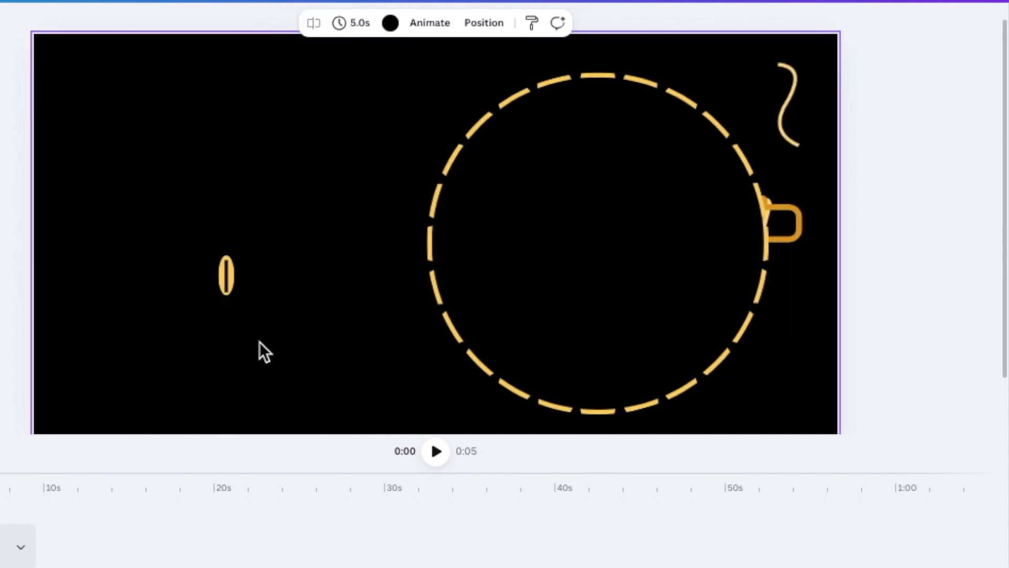
Group the oval with its line as a coffee bean and move it near the top of the dashed ring.
{"action": "left_click_drag", "start_coordinate": [136, 266], "coordinate": [263, 328]}
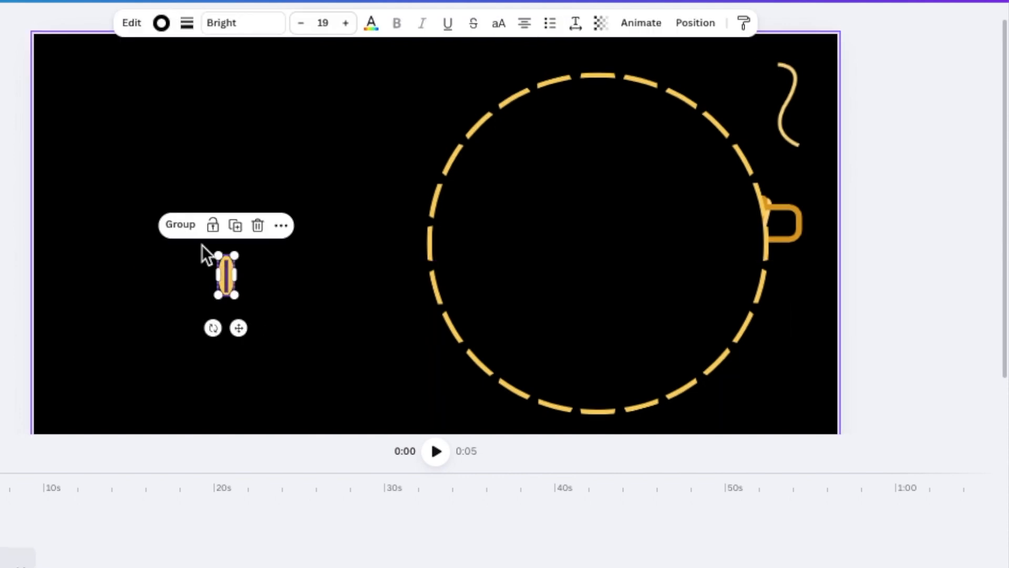
{"action": "left_click", "coordinate": [181, 225]}
{"action": "left_click_drag", "start_coordinate": [236, 327], "coordinate": [570, 217]}
{"action": "left_click_drag", "start_coordinate": [617, 136], "coordinate": [626, 129]}
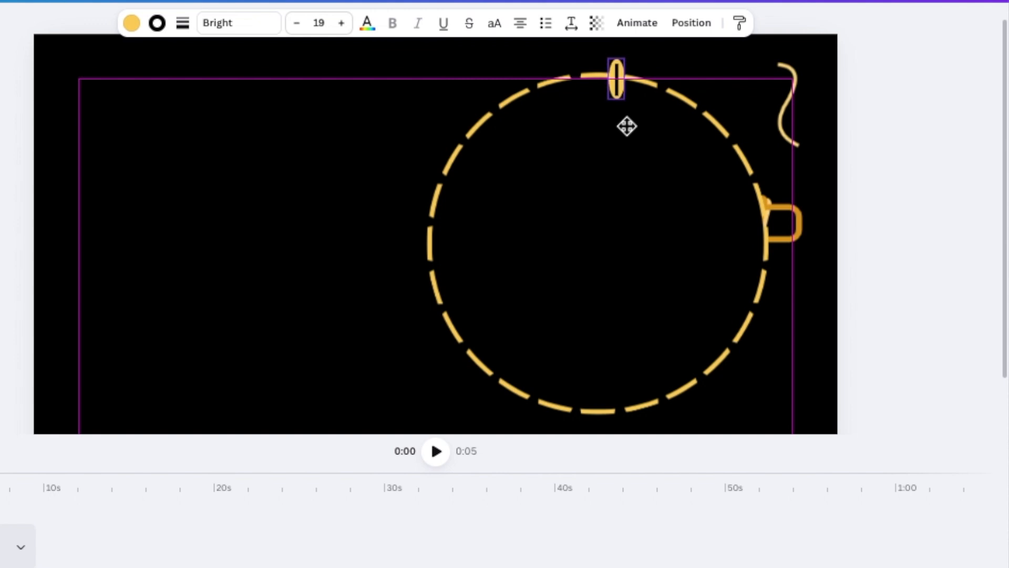
Move the dashed ring back to the left of the cup, near the page center, with the bean set aside at its upper right.
{"action": "left_click_drag", "start_coordinate": [626, 126], "coordinate": [345, 167]}
{"action": "left_click_drag", "start_coordinate": [490, 285], "coordinate": [295, 356]}
{"action": "left_click", "coordinate": [350, 100]}
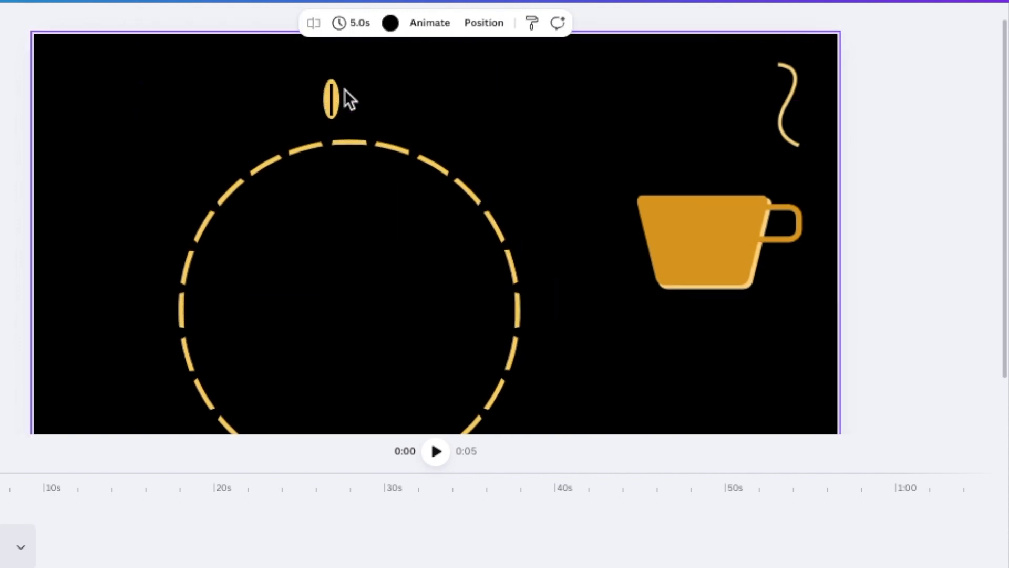
{"action": "left_click", "coordinate": [335, 95]}
{"action": "left_click_drag", "start_coordinate": [496, 90], "coordinate": [638, 78]}
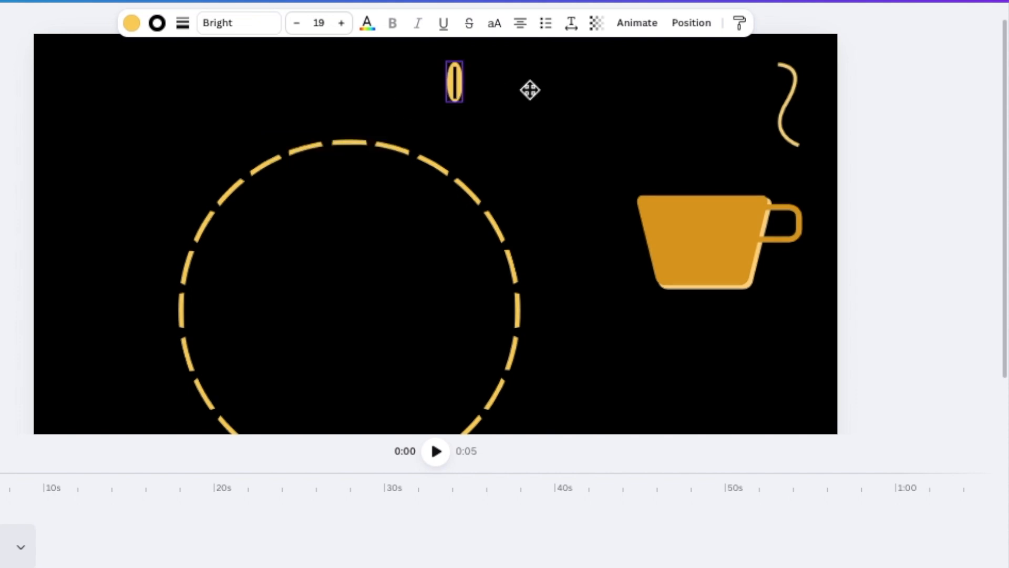
{"action": "left_click_drag", "start_coordinate": [428, 255], "coordinate": [463, 182]}
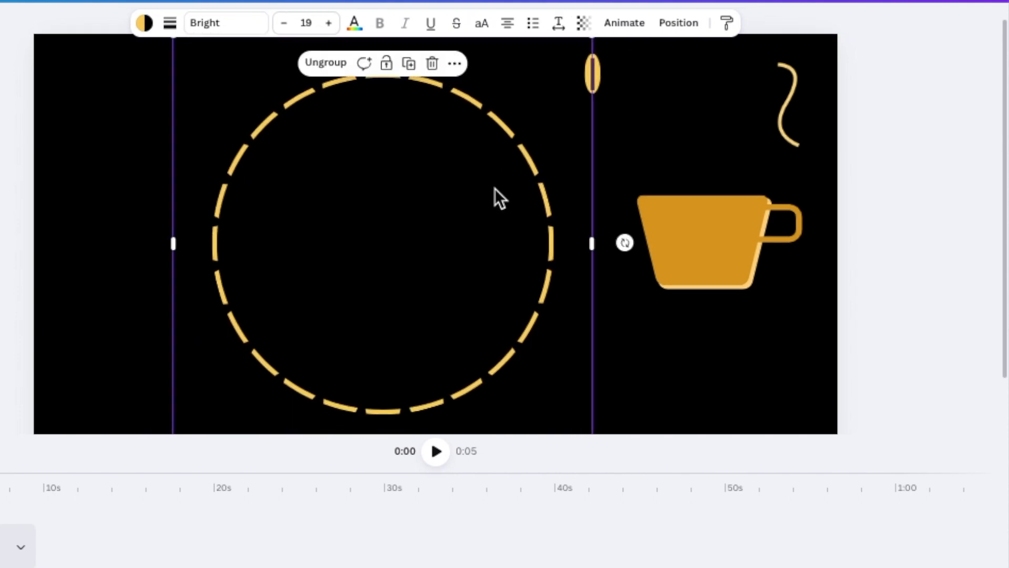
{"action": "left_click", "coordinate": [684, 373]}
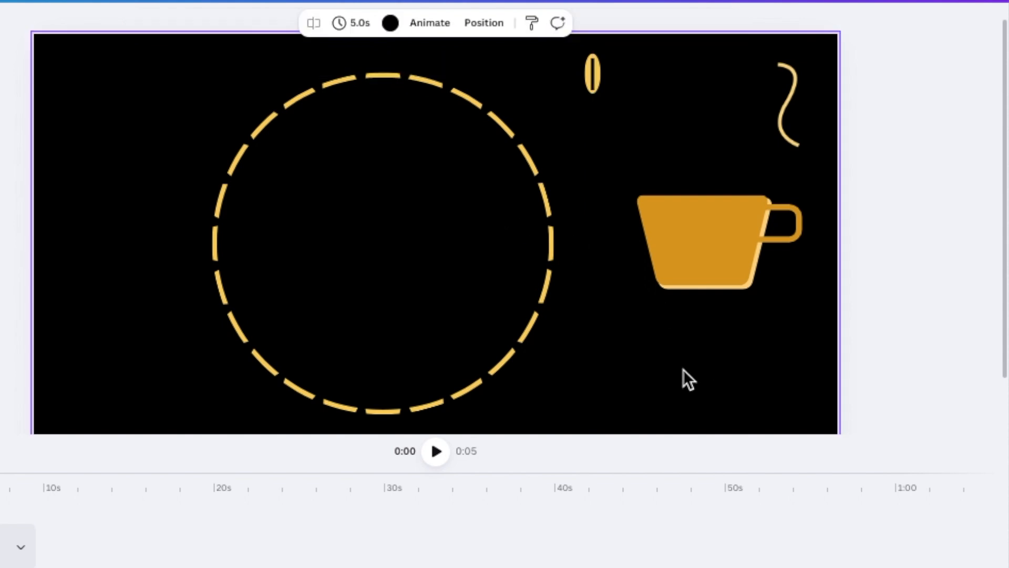
{"action": "left_click_drag", "start_coordinate": [441, 266], "coordinate": [476, 260]}
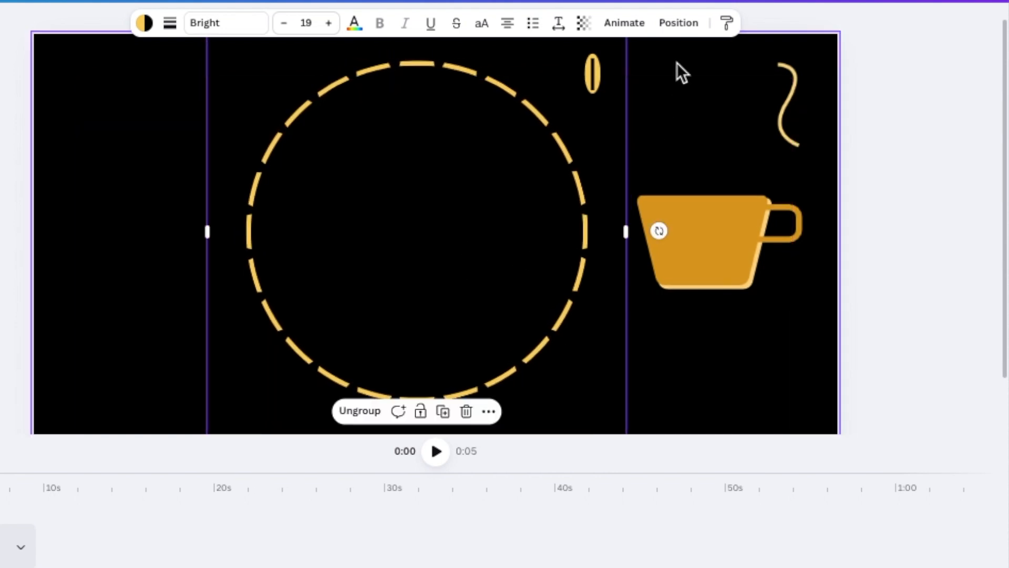
Center the coffee bean on the topmost dash of the ring.
{"action": "left_click", "coordinate": [608, 84]}
{"action": "left_click", "coordinate": [590, 84]}
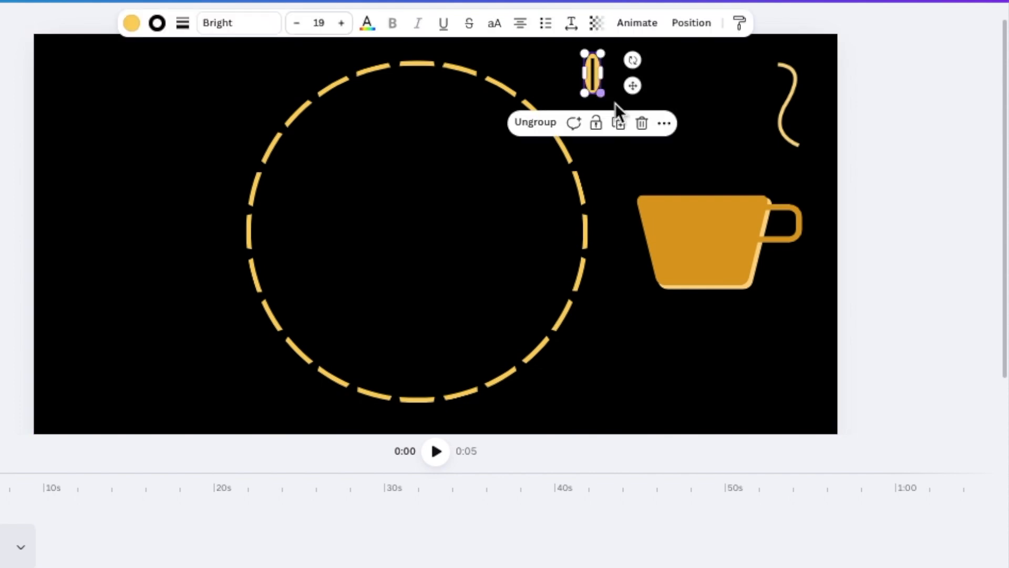
{"action": "left_click_drag", "start_coordinate": [633, 86], "coordinate": [464, 80]}
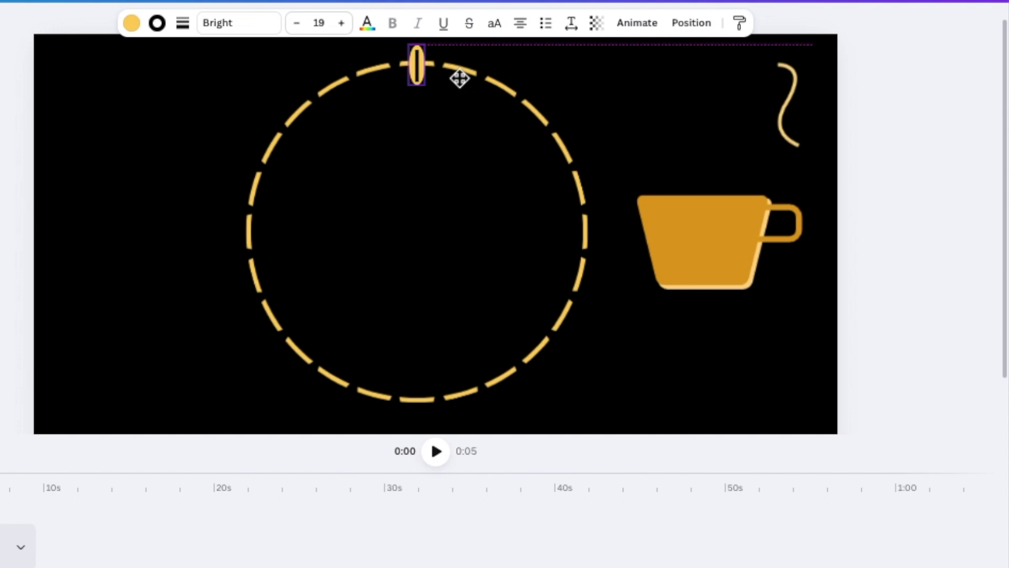
{"action": "left_click_drag", "start_coordinate": [461, 79], "coordinate": [460, 79]}
Group the coffee bean with the dashed ring.
{"action": "left_click", "coordinate": [182, 128]}
{"action": "left_click_drag", "start_coordinate": [152, 118], "coordinate": [475, 63]}
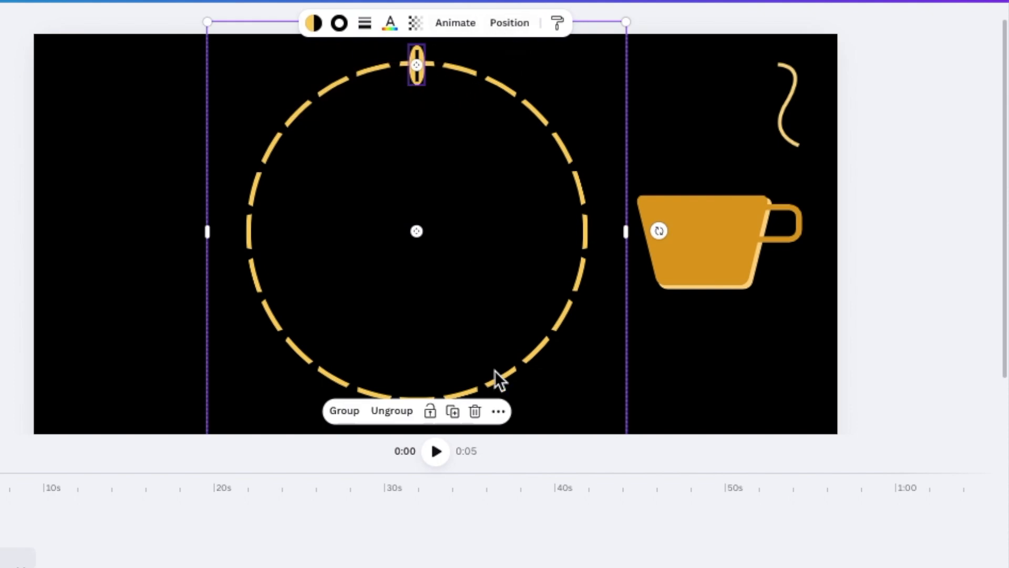
{"action": "left_click", "coordinate": [345, 413]}
{"action": "left_click", "coordinate": [127, 210]}
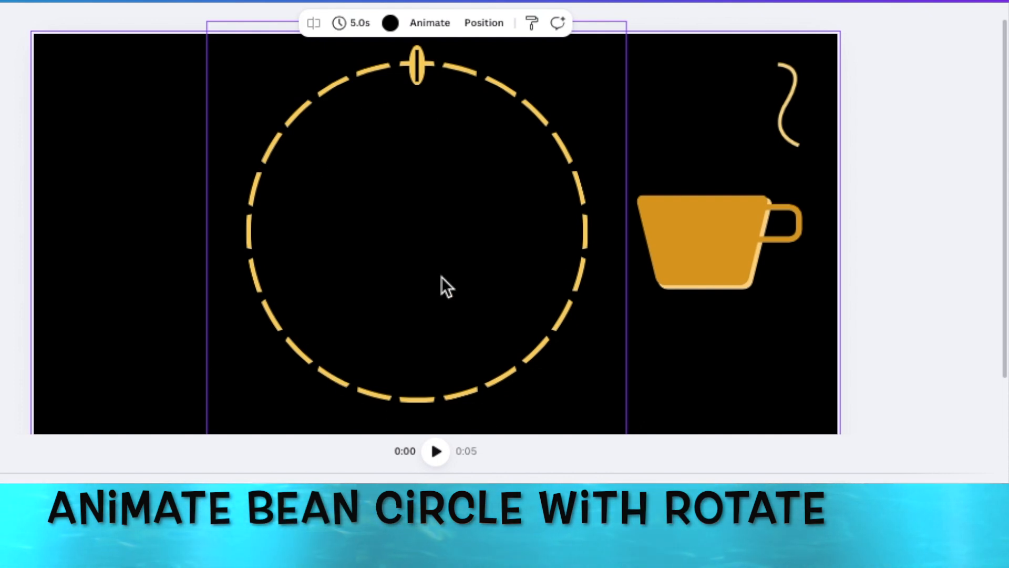
Move the coffee cup inside the dashed ring, slightly below its center, and bring the cup to the front.
{"action": "left_click", "coordinate": [166, 153]}
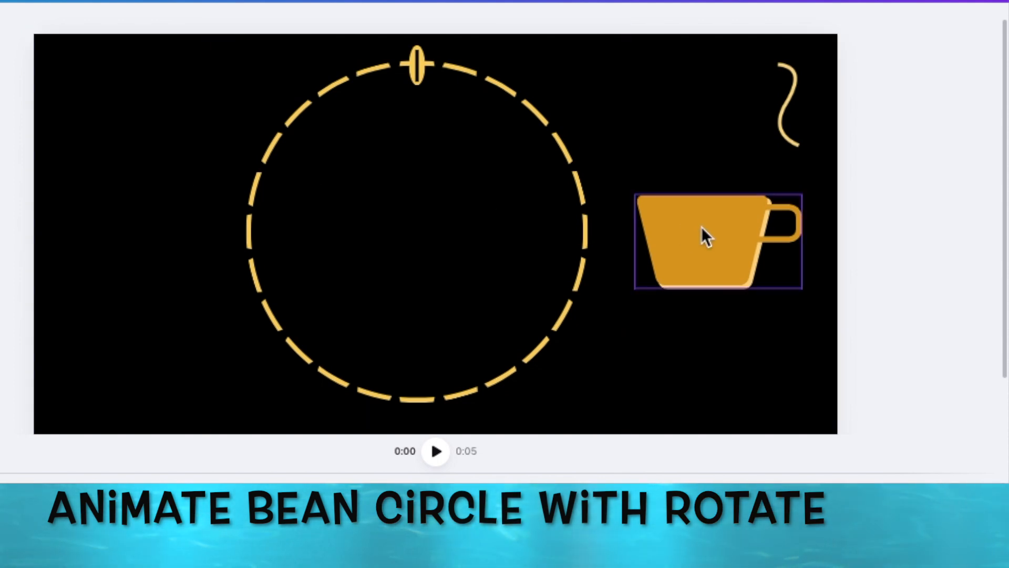
{"action": "left_click", "coordinate": [720, 244]}
{"action": "left_click_drag", "start_coordinate": [721, 244], "coordinate": [413, 290]}
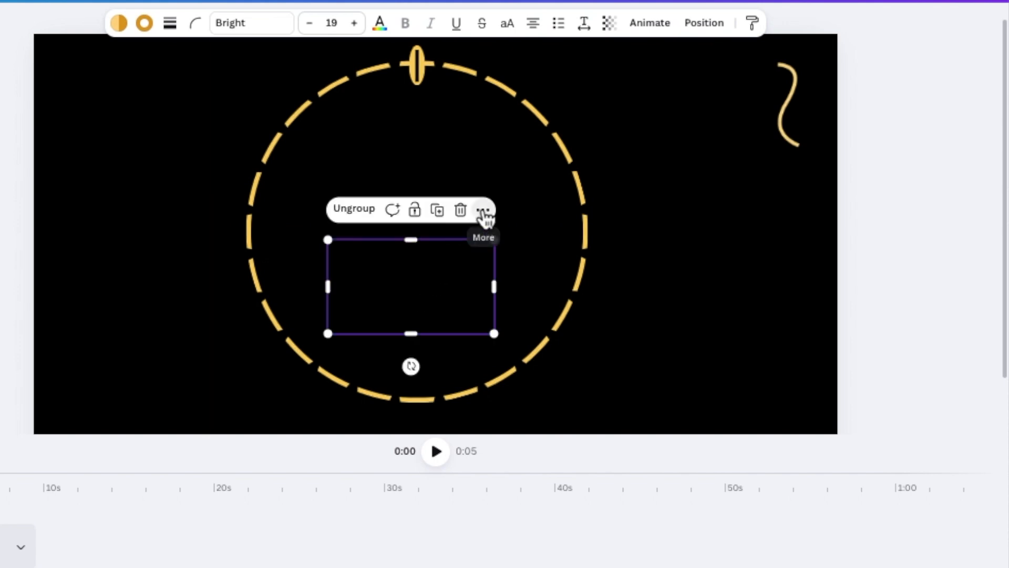
{"action": "left_click", "coordinate": [483, 210]}
{"action": "mouse_move", "coordinate": [519, 372]}
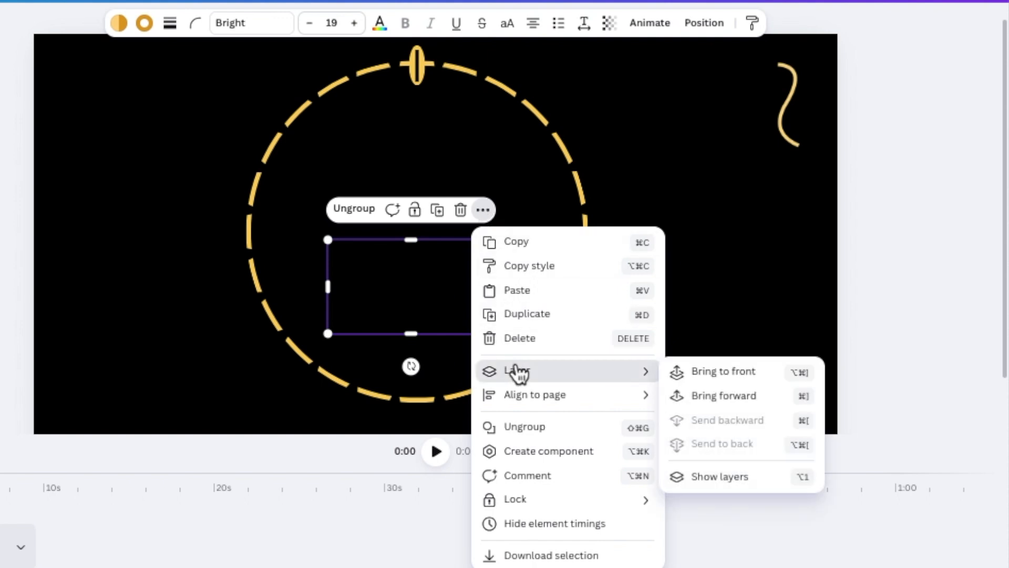
{"action": "left_click", "coordinate": [690, 373]}
{"action": "left_click", "coordinate": [760, 152]}
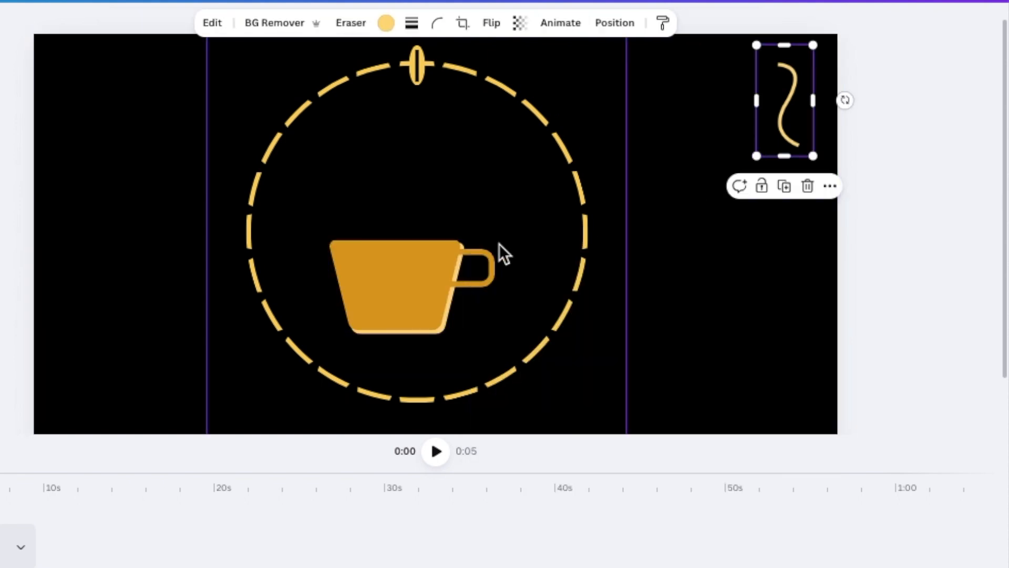
Shrink the dashed bean ring slightly around the cup and shift the cup a little down and right inside it.
{"action": "left_click_drag", "start_coordinate": [419, 275], "coordinate": [432, 278]}
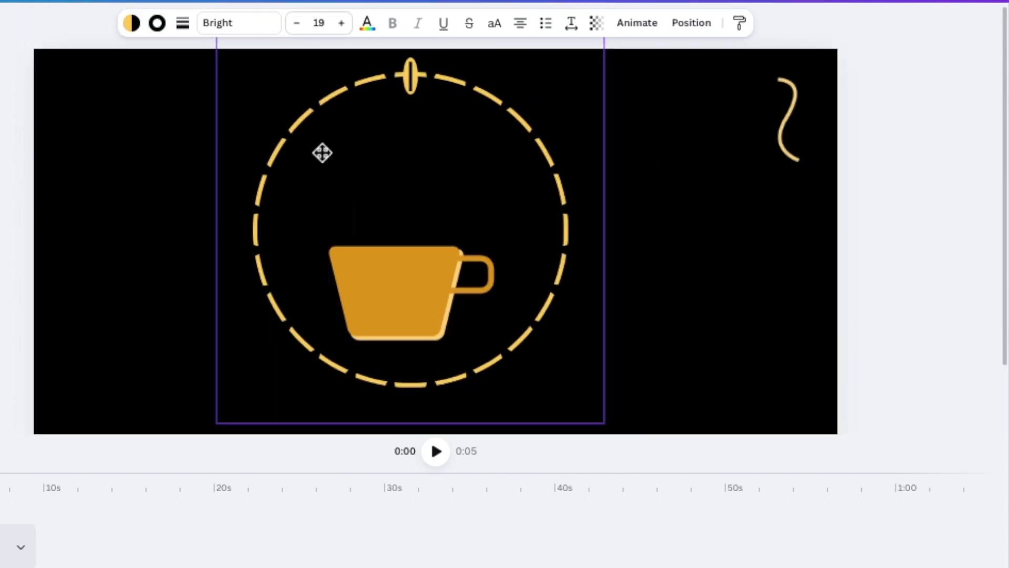
{"action": "left_click_drag", "start_coordinate": [323, 153], "coordinate": [322, 166]}
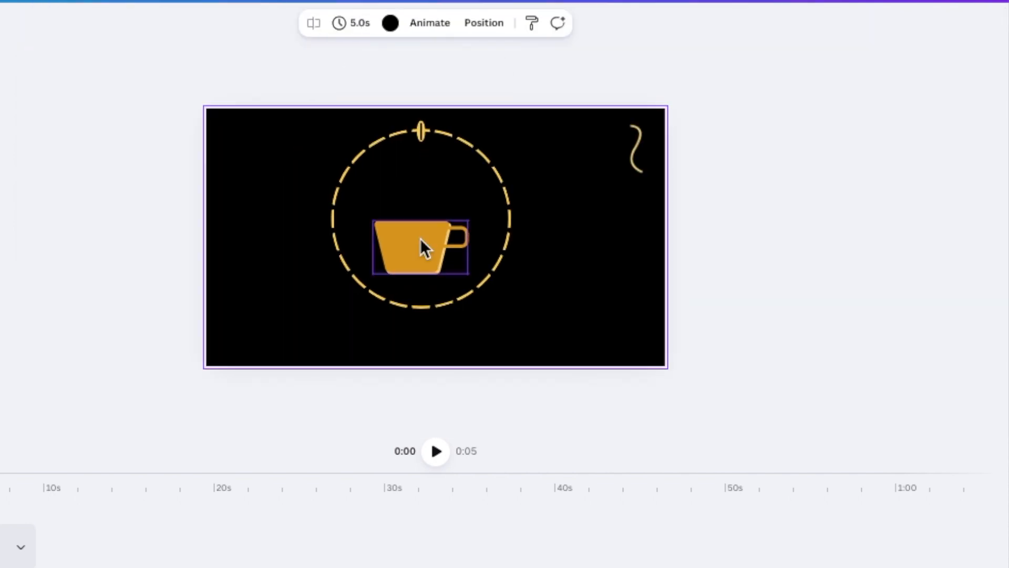
{"action": "left_click_drag", "start_coordinate": [424, 247], "coordinate": [431, 255]}
Shrink the steam line to about three quarters of its size and flip it horizontally.
{"action": "left_click", "coordinate": [640, 157]}
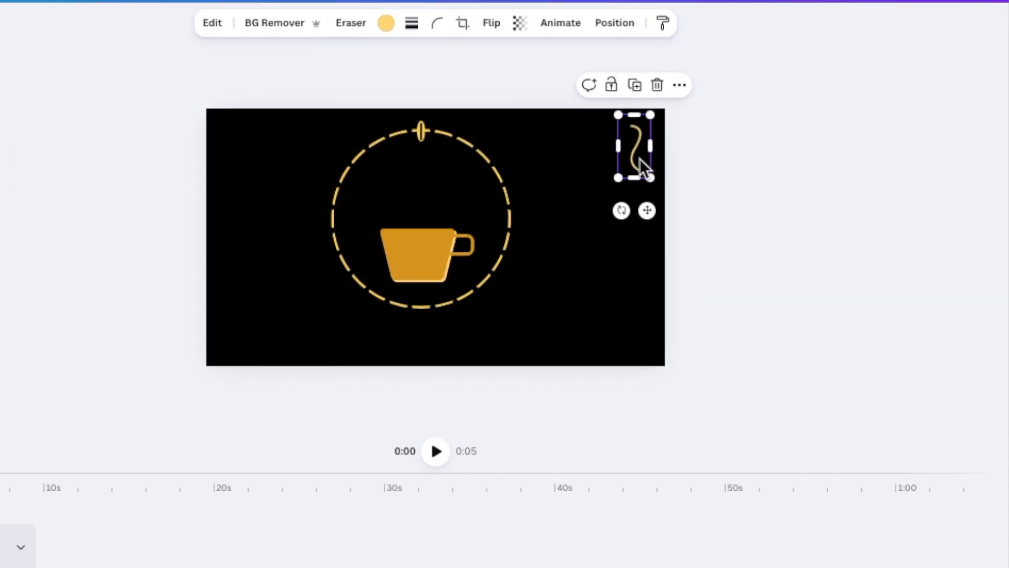
{"action": "left_click_drag", "start_coordinate": [643, 168], "coordinate": [634, 163]}
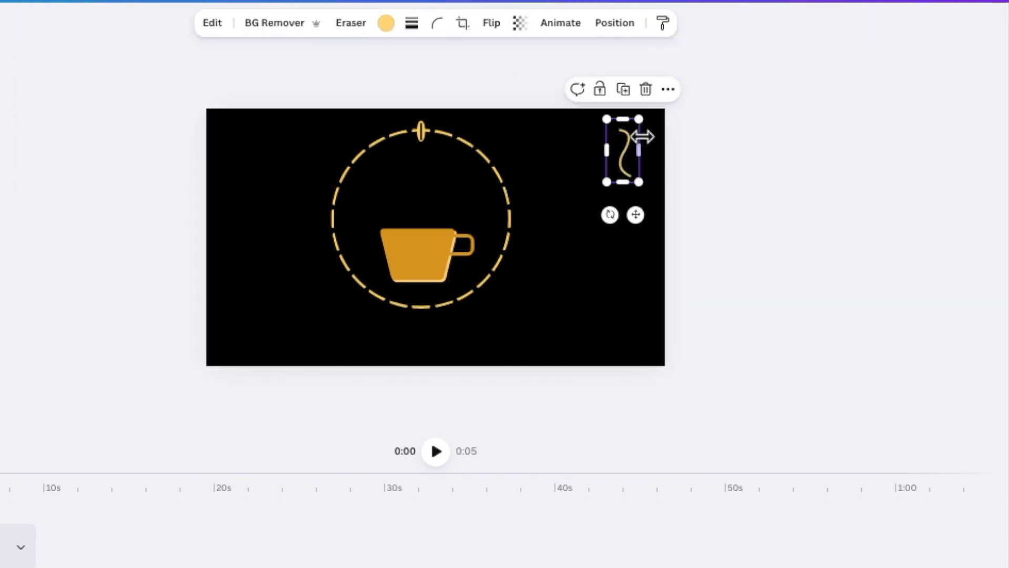
{"action": "left_click_drag", "start_coordinate": [642, 114], "coordinate": [632, 134]}
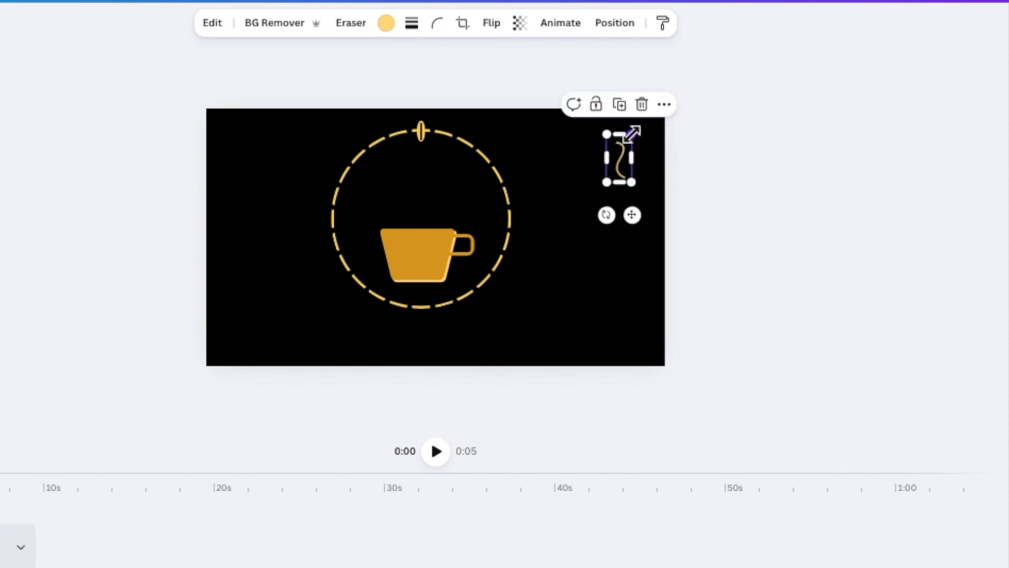
{"action": "left_click", "coordinate": [494, 26]}
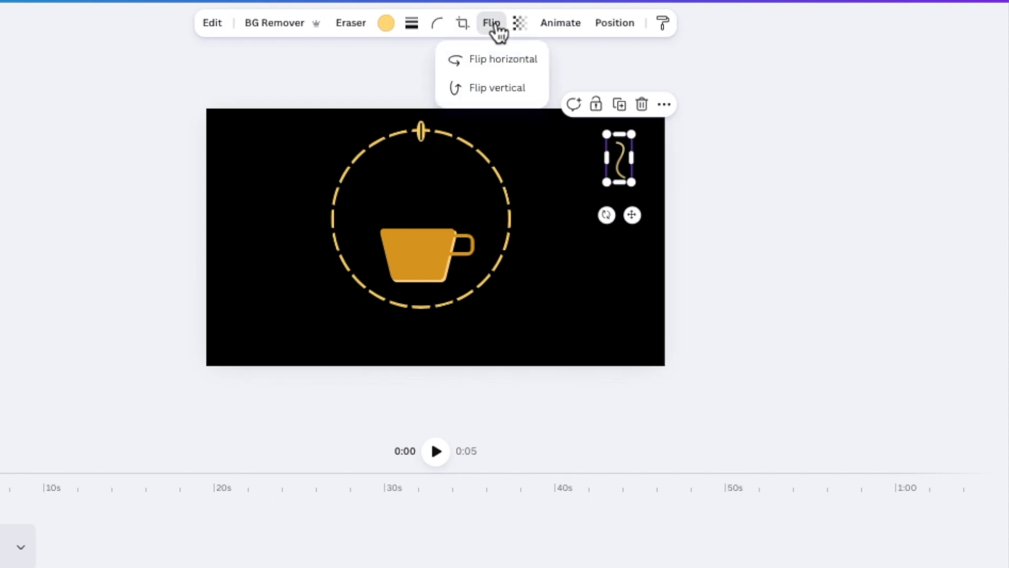
{"action": "left_click", "coordinate": [493, 60]}
Place the steam line just above the cup inside the ring and bring it to the front.
{"action": "mouse_move", "coordinate": [631, 214]}
{"action": "left_mouse_down"}
{"action": "mouse_move", "coordinate": [396, 225]}
{"action": "mouse_move", "coordinate": [418, 252]}
{"action": "left_mouse_up"}
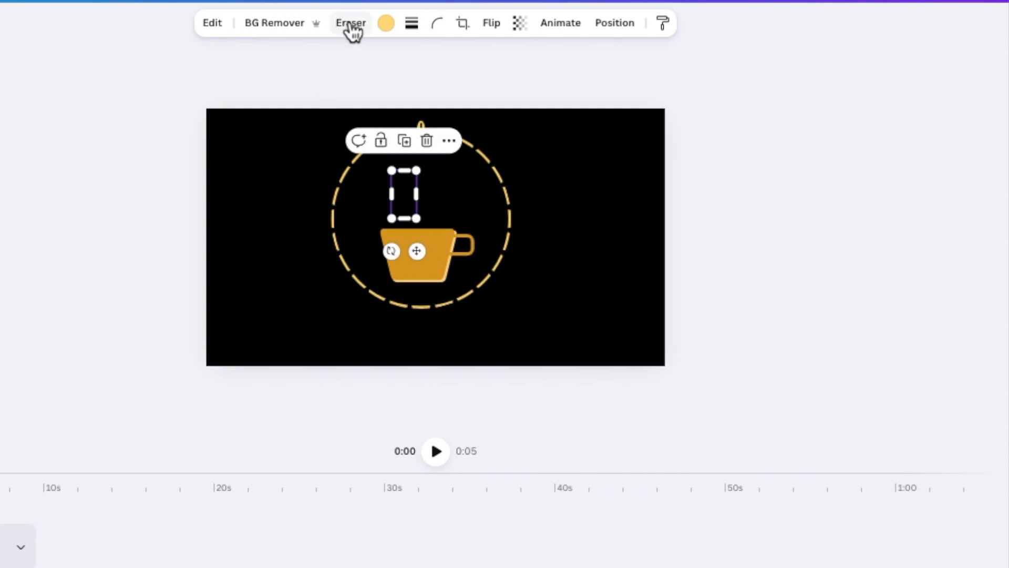
{"action": "left_click", "coordinate": [448, 141]}
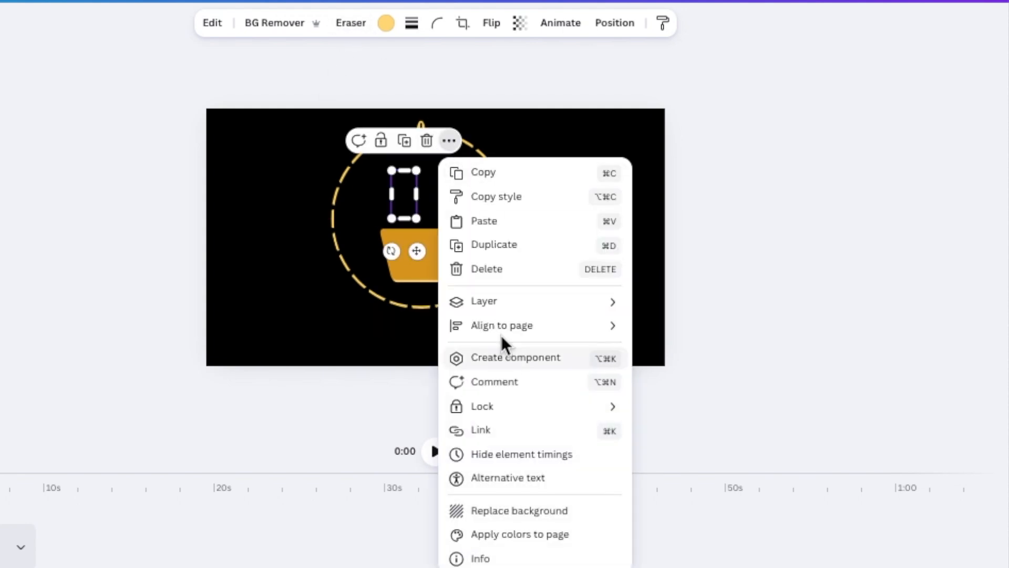
{"action": "mouse_move", "coordinate": [518, 304]}
{"action": "left_click", "coordinate": [688, 303]}
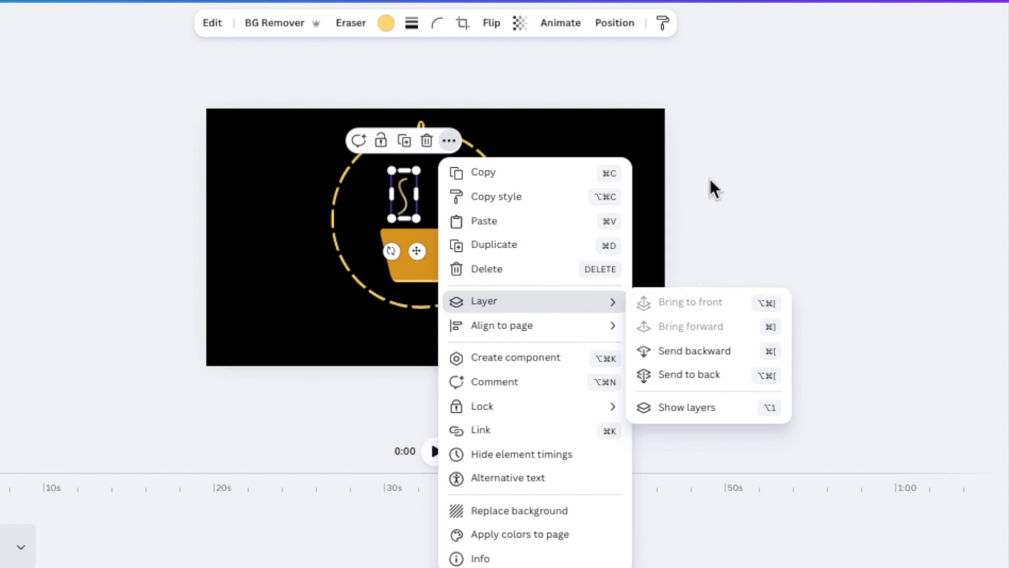
{"action": "left_click", "coordinate": [710, 179]}
{"action": "left_click", "coordinate": [402, 190]}
{"action": "left_click", "coordinate": [350, 336]}
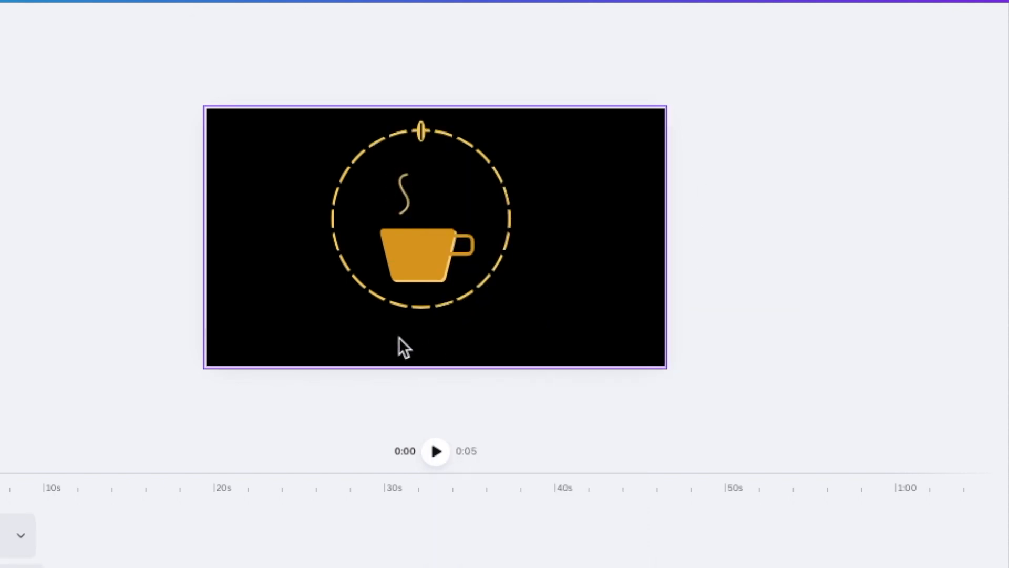
Add the text "TOMMY COFFEE" beneath the dashed ring.
{"action": "key", "text": "t"}
{"action": "left_click_drag", "start_coordinate": [447, 275], "coordinate": [442, 380]}
{"action": "left_click_drag", "start_coordinate": [484, 247], "coordinate": [484, 344]}
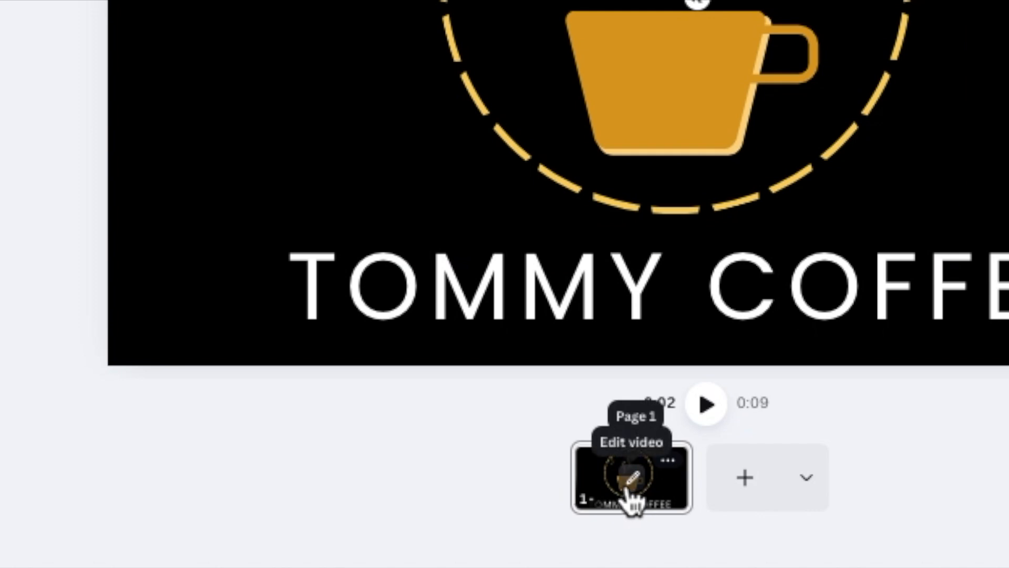
Open page 1 for editing in the video timeline and extend the black page to 9.9 seconds.
{"action": "left_click", "coordinate": [649, 492]}
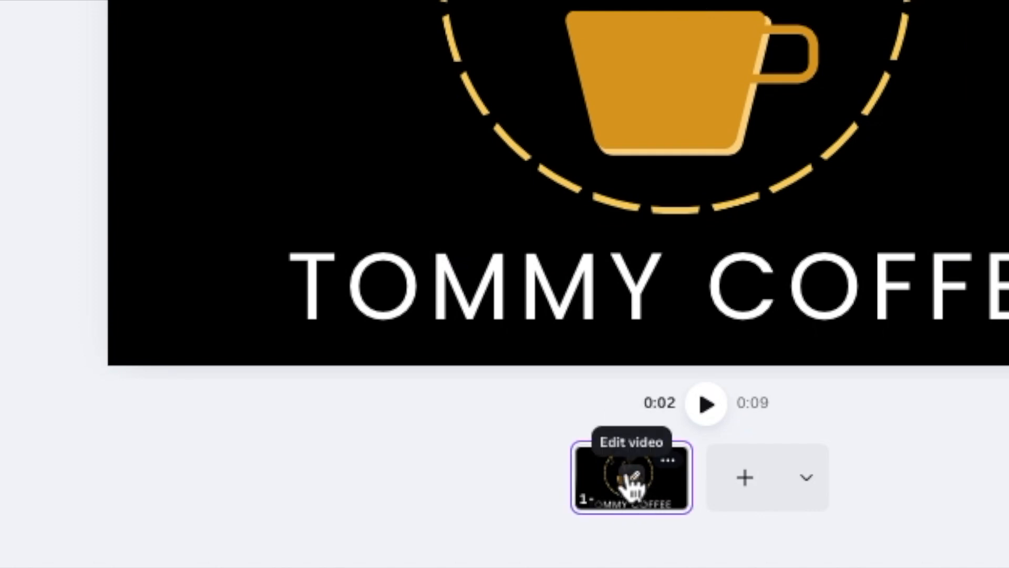
{"action": "left_click", "coordinate": [632, 476]}
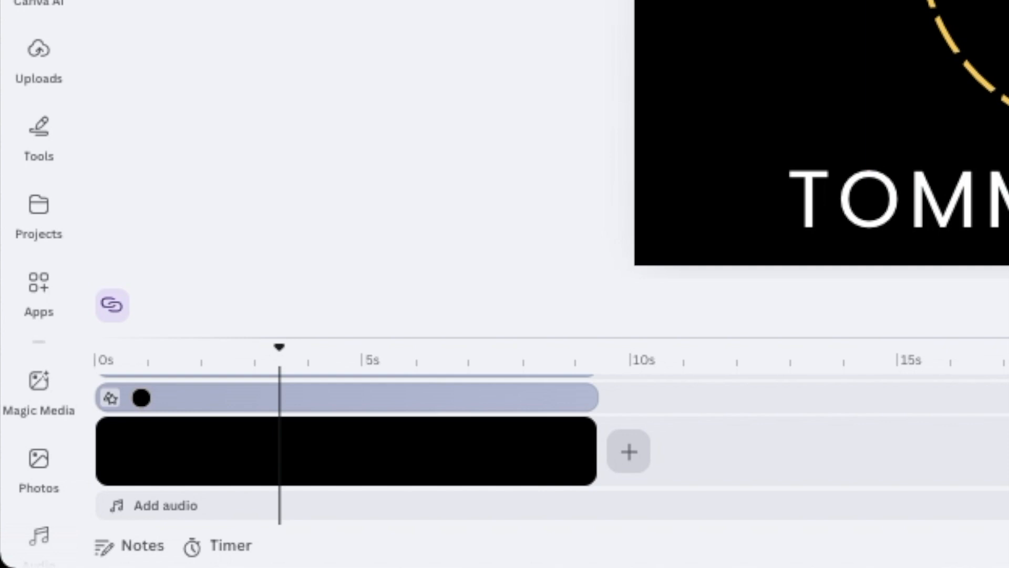
{"action": "left_click", "coordinate": [347, 391]}
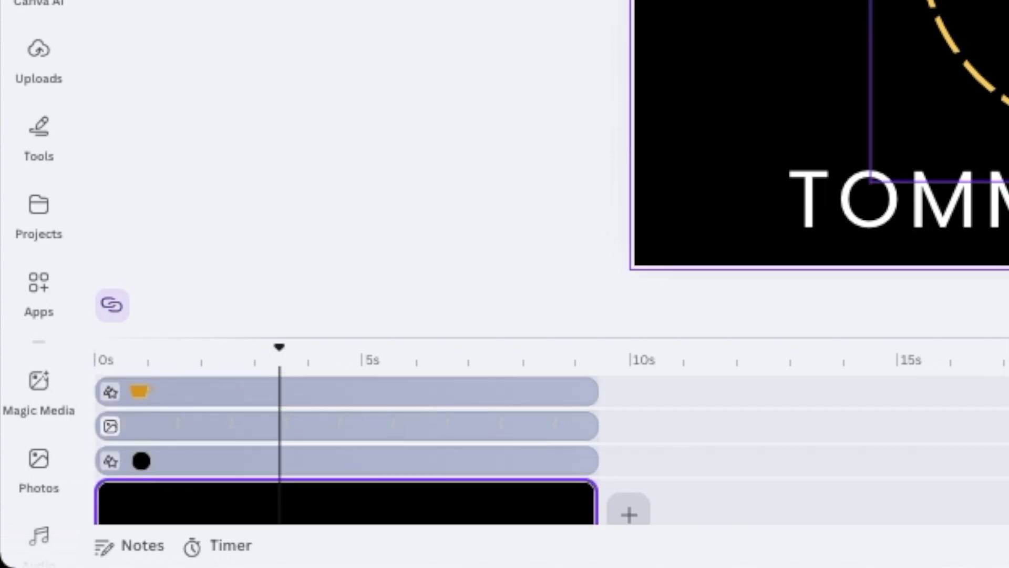
{"action": "left_click", "coordinate": [825, 175]}
{"action": "scroll", "coordinate": [525, 462], "scroll_direction": "down", "scroll_amount": 2}
{"action": "scroll", "coordinate": [266, 422], "scroll_direction": "up", "scroll_amount": 3}
{"action": "scroll", "coordinate": [184, 480], "scroll_direction": "down", "scroll_amount": 3}
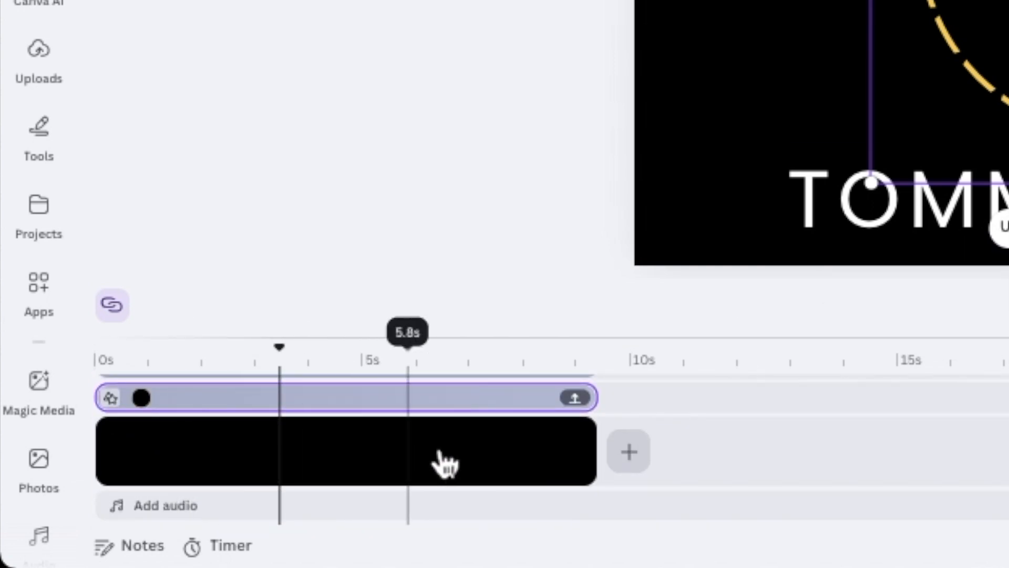
{"action": "left_click", "coordinate": [547, 455]}
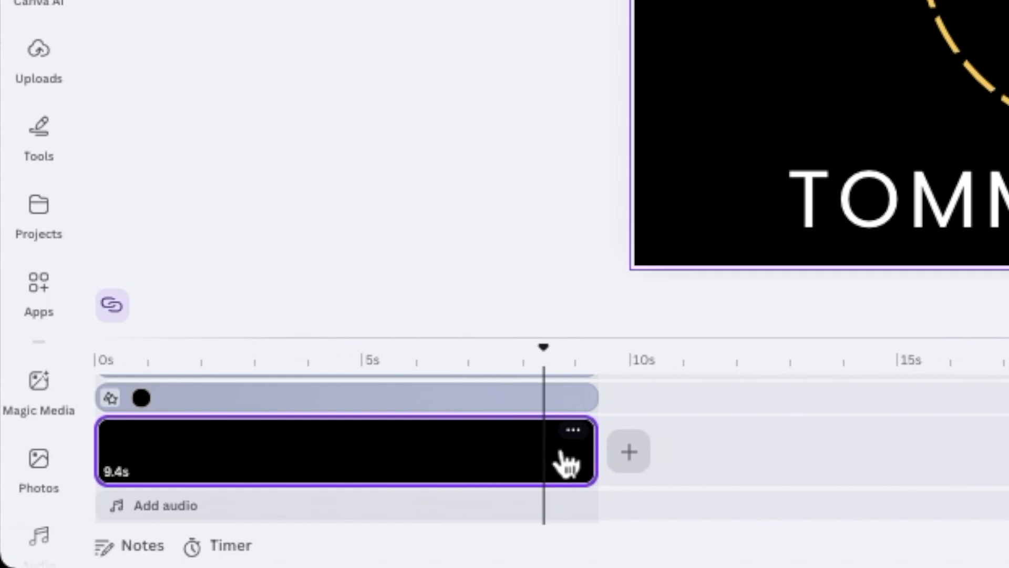
{"action": "left_click_drag", "start_coordinate": [584, 451], "coordinate": [616, 453]}
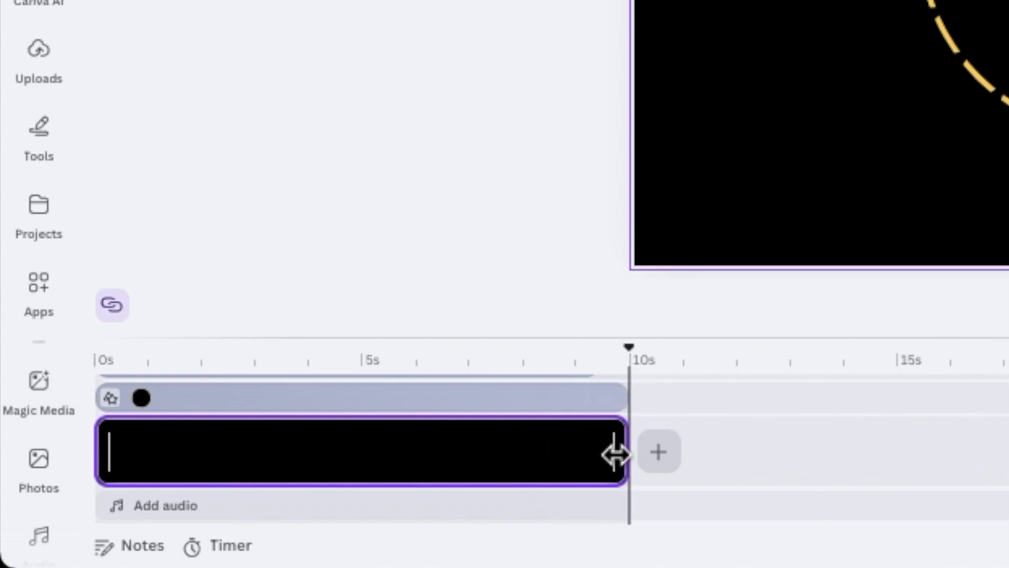
Extend the lower steam line and the TOMMY COFFEE text layers to about 9.9 seconds, matching the page's end.
{"action": "scroll", "coordinate": [612, 459], "scroll_direction": "up", "scroll_amount": 3}
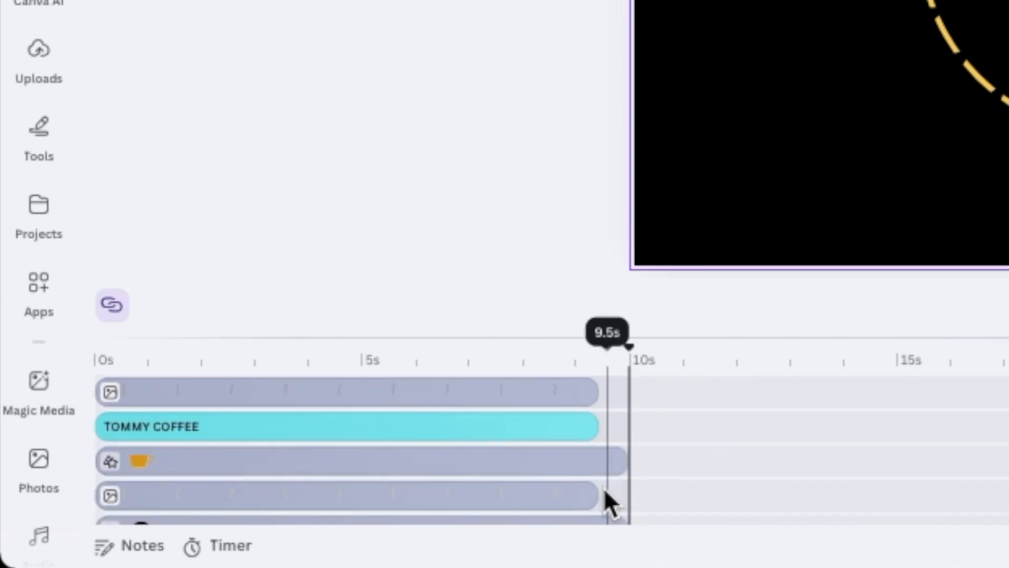
{"action": "scroll", "coordinate": [491, 476], "scroll_direction": "down", "scroll_amount": 1}
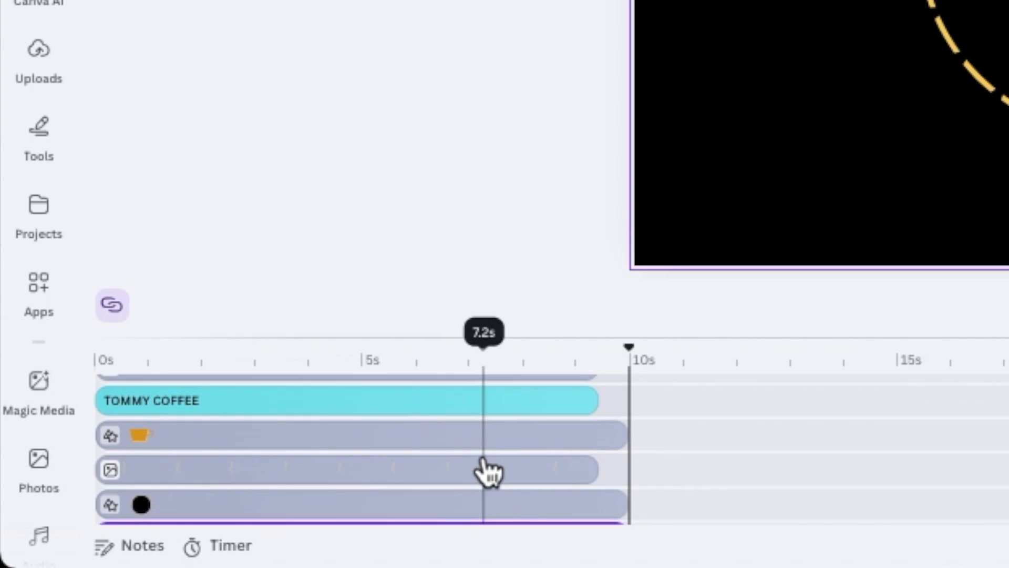
{"action": "left_click", "coordinate": [484, 463]}
{"action": "scroll", "coordinate": [483, 463], "scroll_direction": "up", "scroll_amount": 1}
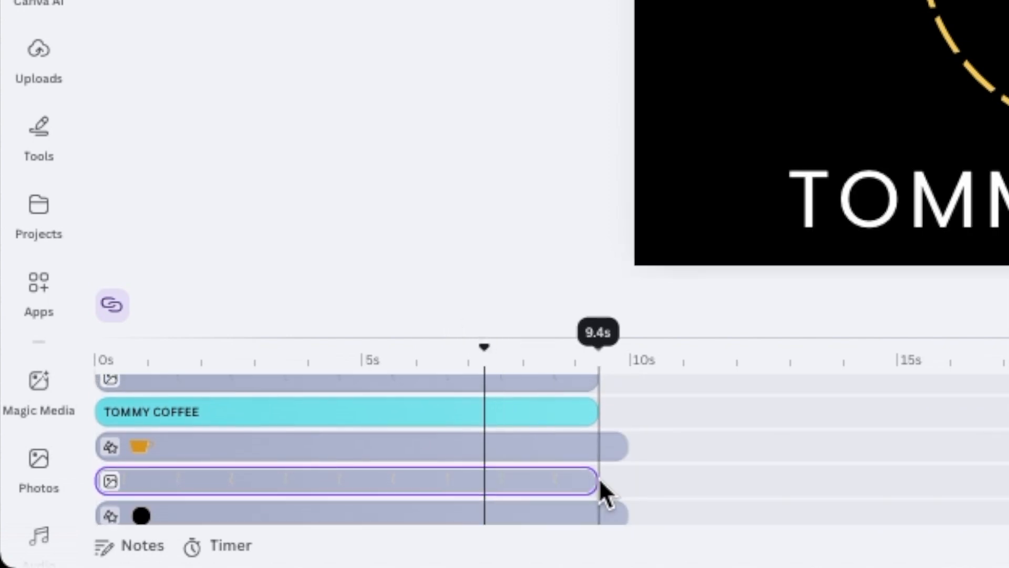
{"action": "left_click_drag", "start_coordinate": [588, 481], "coordinate": [629, 480]}
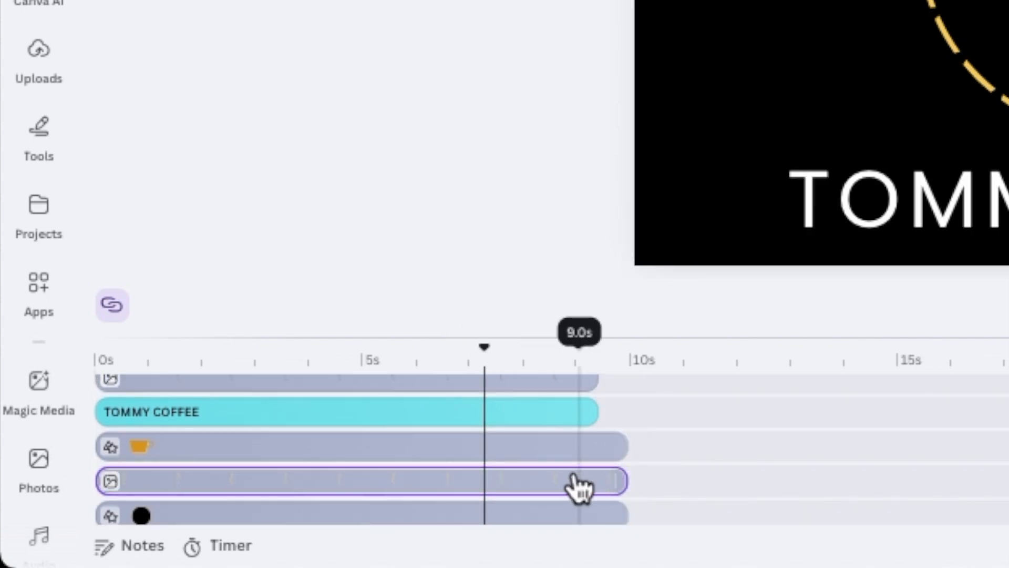
{"action": "scroll", "coordinate": [581, 483], "scroll_direction": "up", "scroll_amount": 1}
{"action": "left_click_drag", "start_coordinate": [597, 437], "coordinate": [625, 445]}
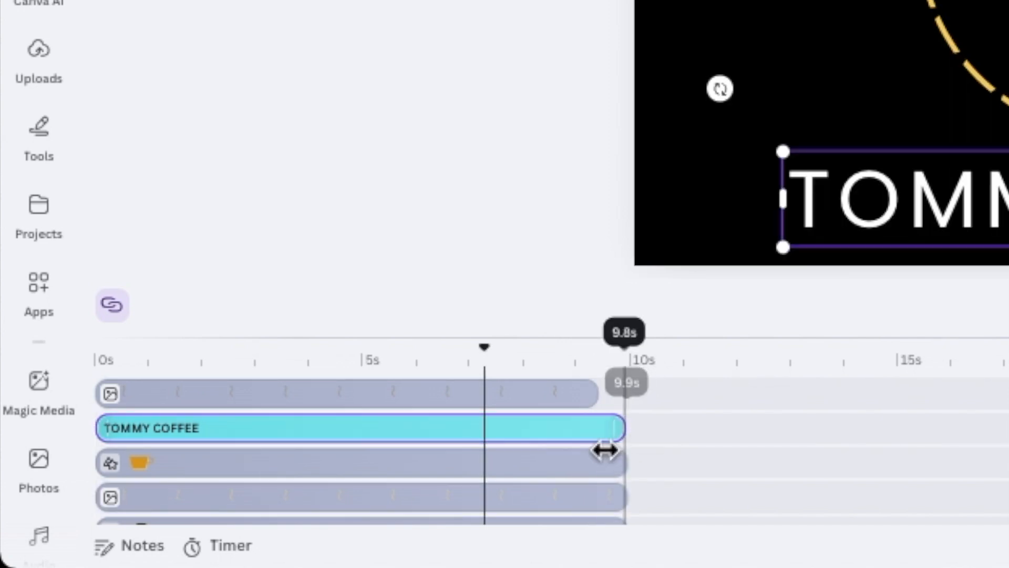
Duplicate the bright steam line left of the faded one and place the copy on the faded line's right side.
{"action": "left_click", "coordinate": [552, 401]}
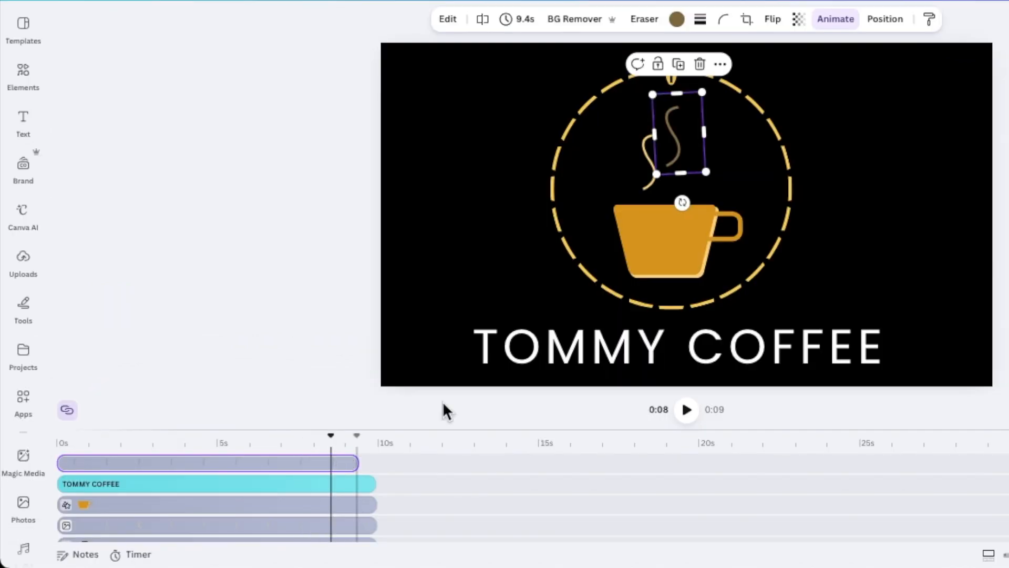
{"action": "left_click", "coordinate": [641, 159]}
{"action": "left_click", "coordinate": [678, 134]}
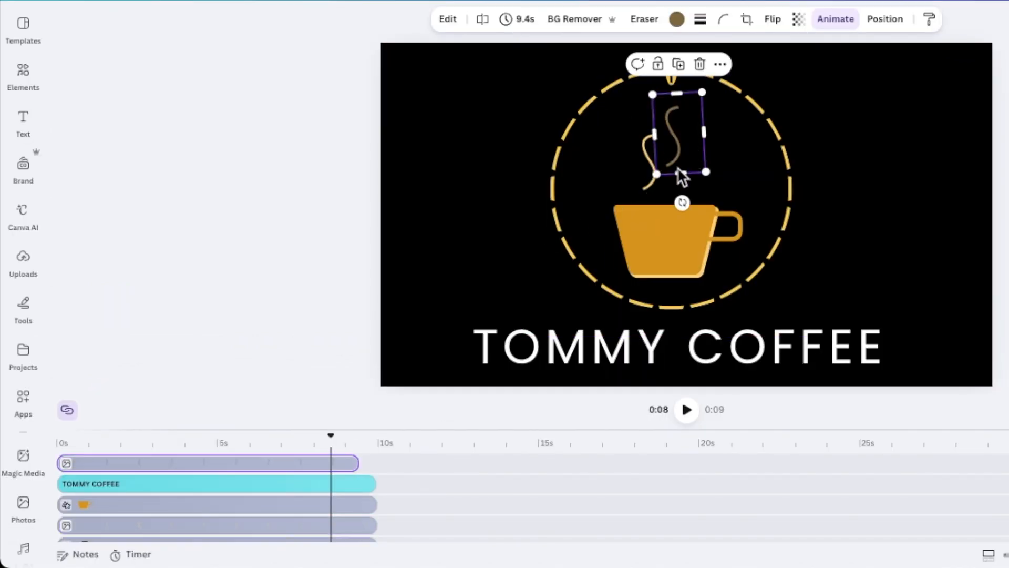
{"action": "scroll", "coordinate": [217, 529], "scroll_direction": "down", "scroll_amount": 3}
{"action": "scroll", "coordinate": [215, 534], "scroll_direction": "up", "scroll_amount": 3}
{"action": "left_click", "coordinate": [661, 156]}
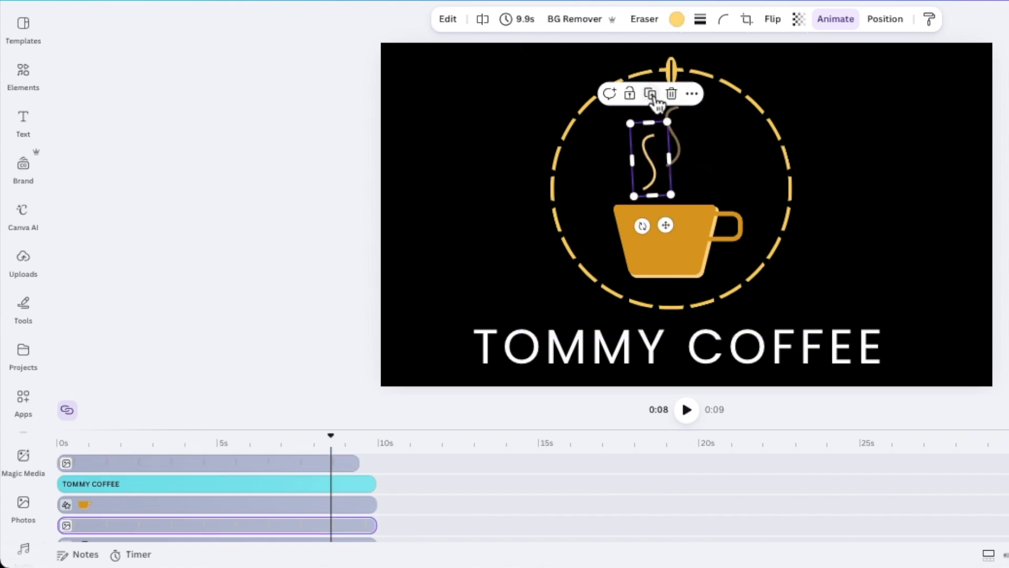
{"action": "left_click", "coordinate": [656, 99]}
{"action": "left_click_drag", "start_coordinate": [720, 160], "coordinate": [701, 168]}
{"action": "left_click", "coordinate": [457, 263]}
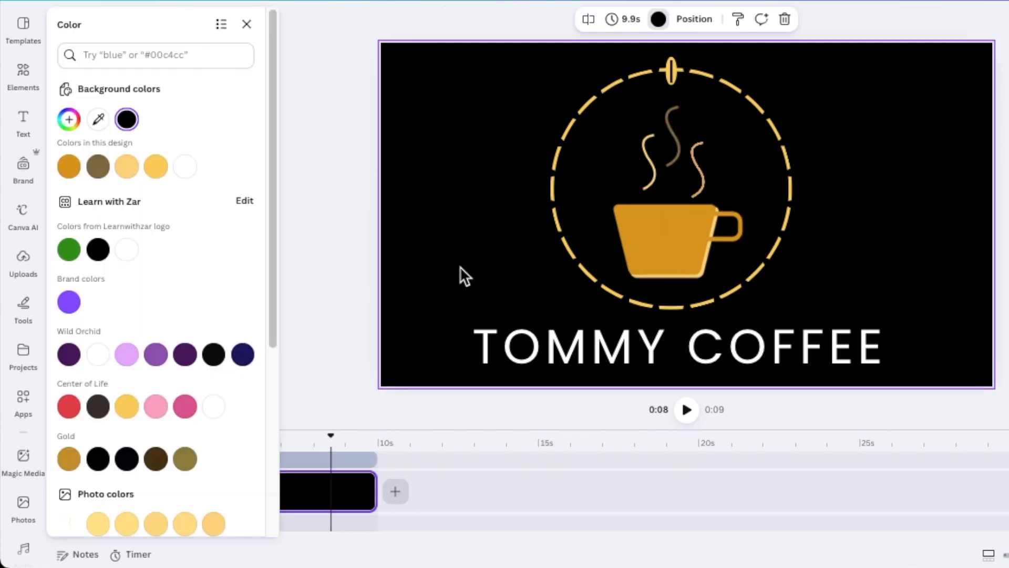
Shorten the faded steam line's timeline layer so that it ends at about 2.3 seconds.
{"action": "left_click", "coordinate": [343, 467]}
{"action": "scroll", "coordinate": [317, 490], "scroll_direction": "left", "scroll_amount": 4}
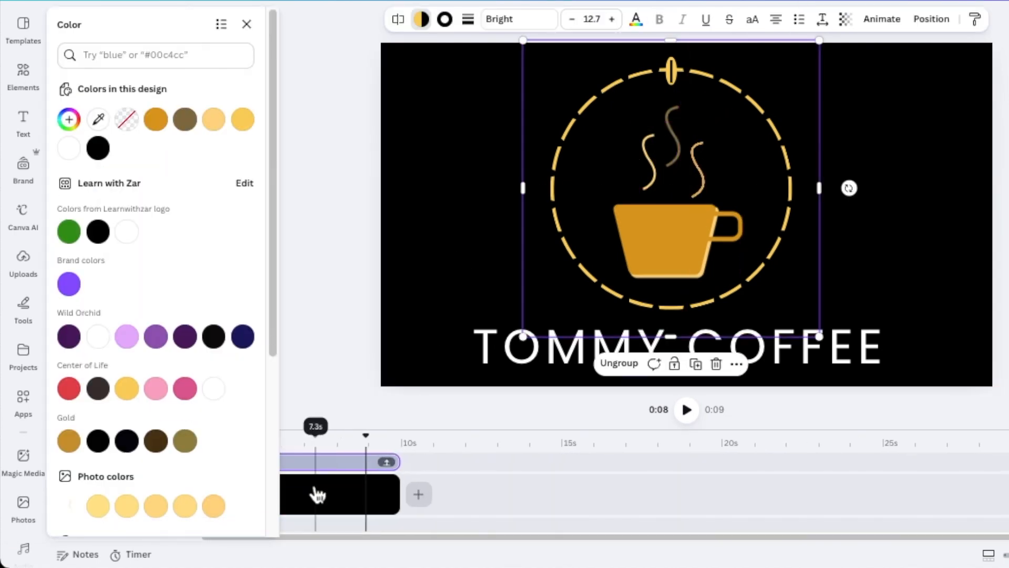
{"action": "left_click", "coordinate": [308, 494]}
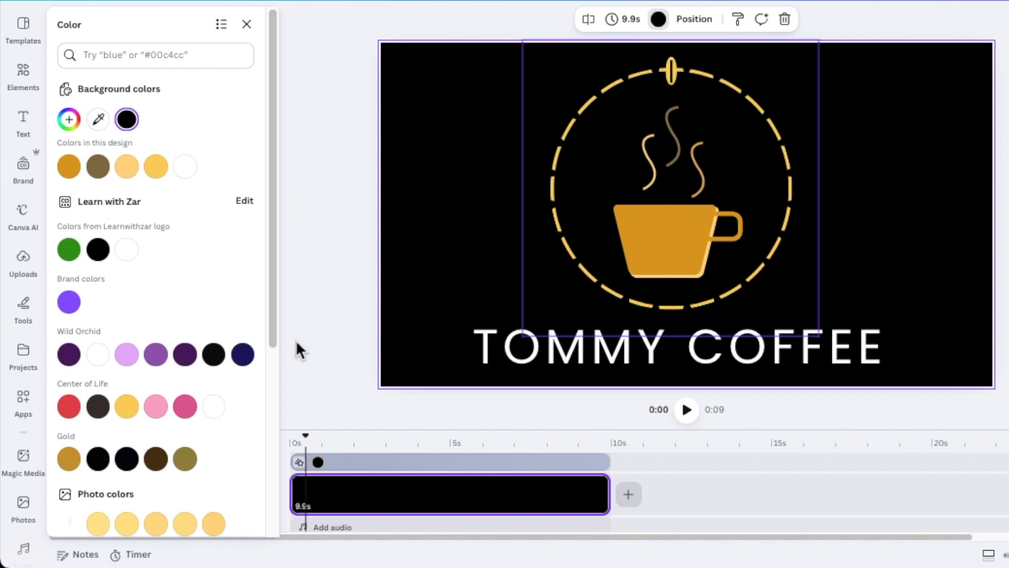
{"action": "key", "text": "Escape"}
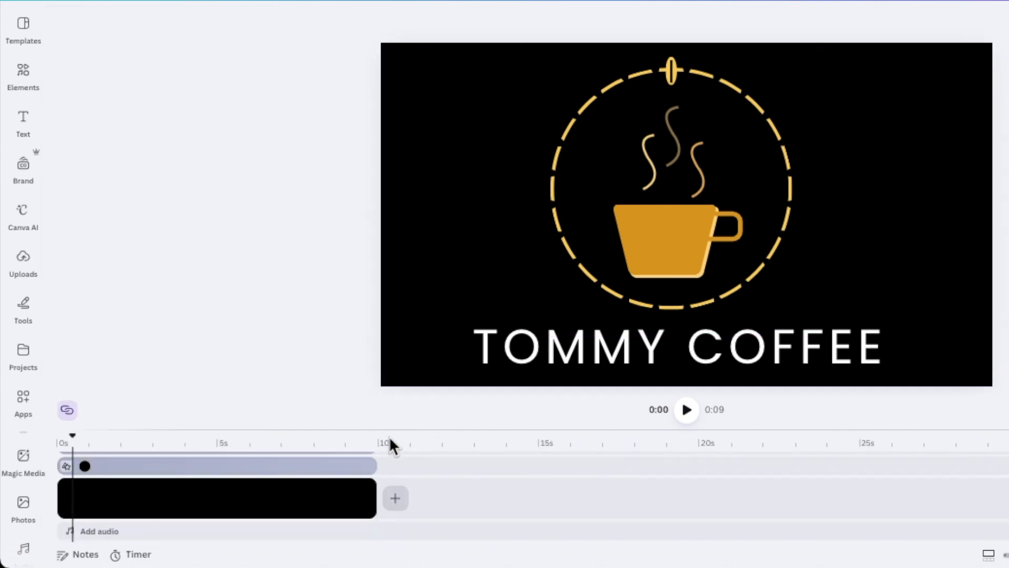
{"action": "left_click", "coordinate": [67, 413]}
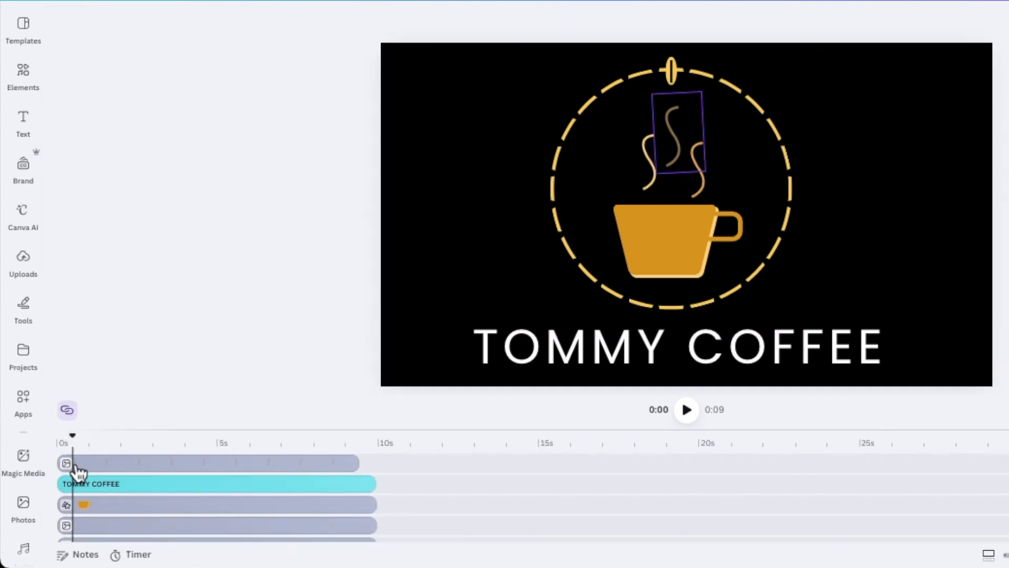
{"action": "left_click", "coordinate": [80, 463]}
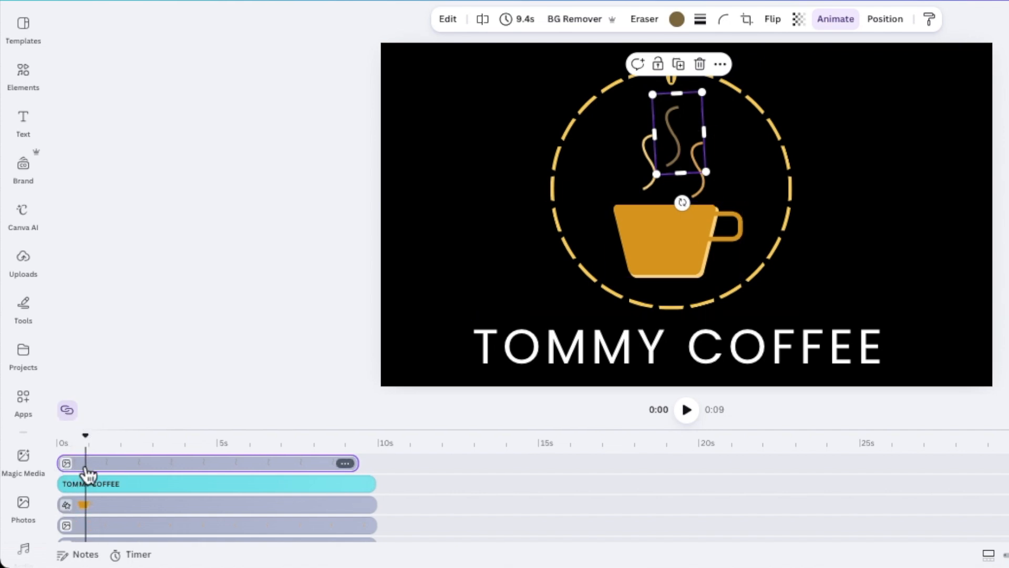
{"action": "left_click_drag", "start_coordinate": [356, 463], "coordinate": [90, 498]}
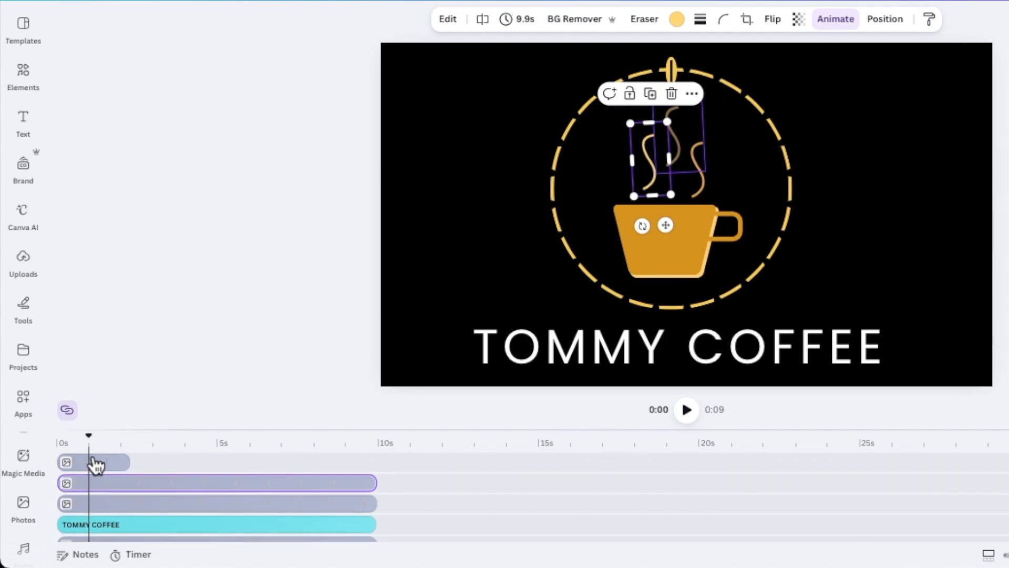
Move the left steam line's layer to the top of the timeline and trim it to 1.8 seconds, starting at about 0.4 seconds.
{"action": "left_click", "coordinate": [95, 489]}
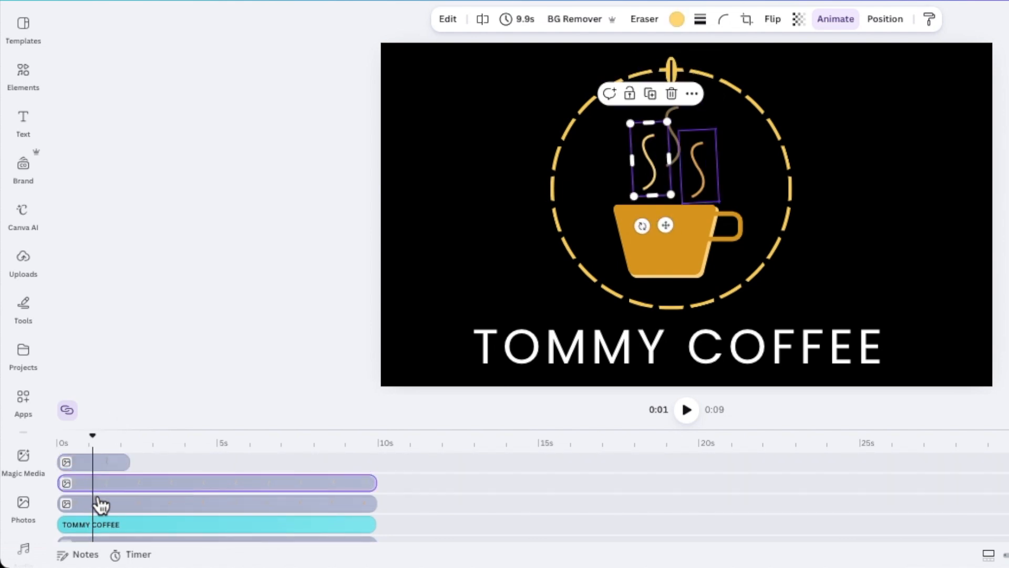
{"action": "left_click", "coordinate": [102, 508]}
{"action": "left_click", "coordinate": [97, 489]}
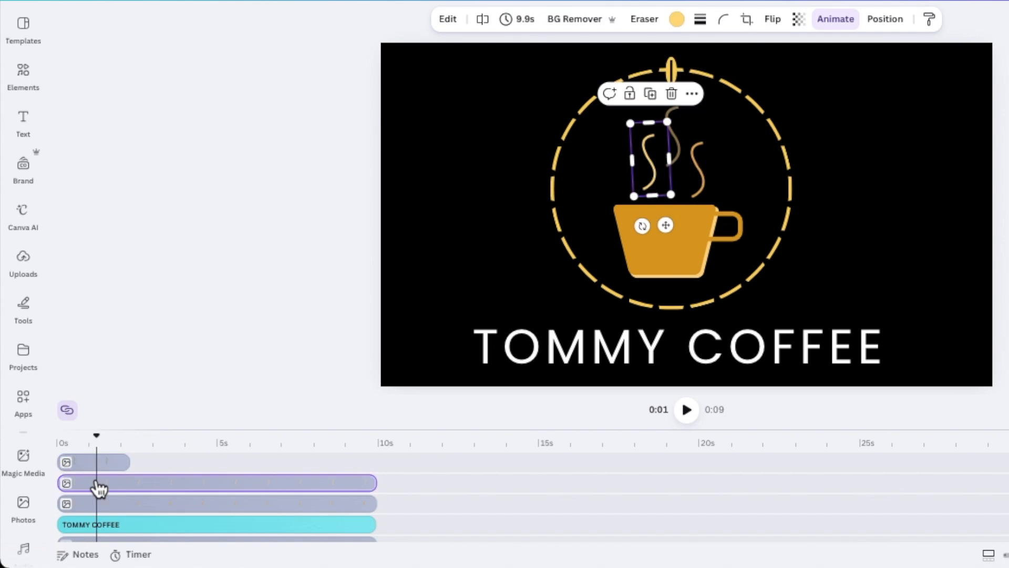
{"action": "left_click_drag", "start_coordinate": [98, 489], "coordinate": [98, 465]}
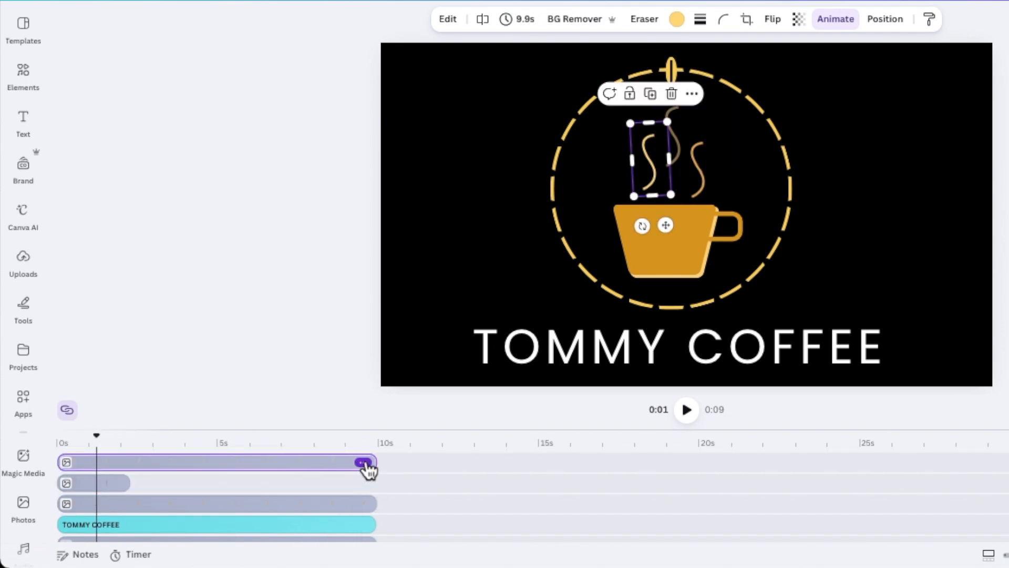
{"action": "left_click_drag", "start_coordinate": [60, 462], "coordinate": [71, 464]}
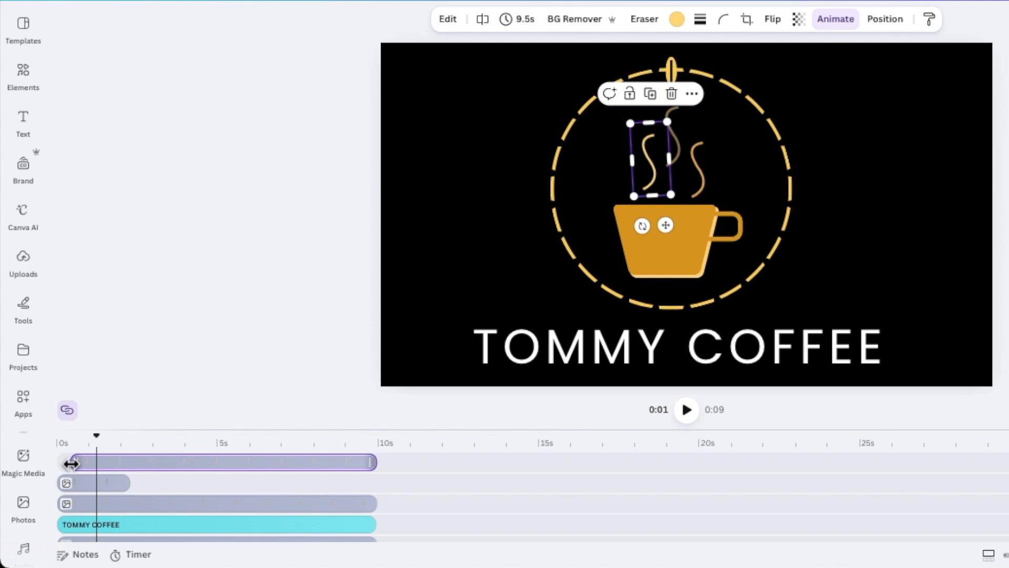
{"action": "left_click_drag", "start_coordinate": [373, 463], "coordinate": [123, 464]}
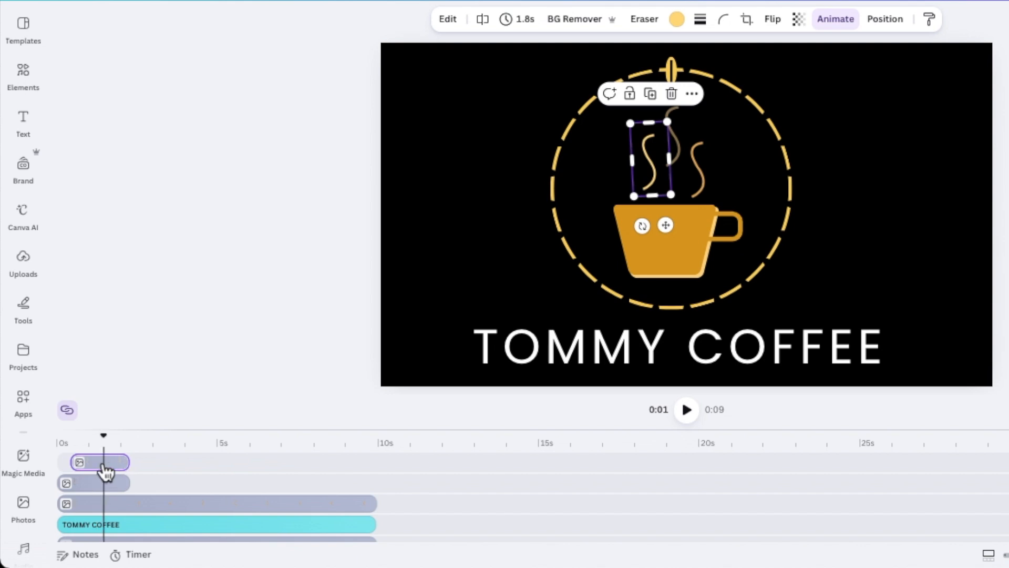
Duplicate the trimmed left steam line clip at about 2.4 seconds on the same row and preview the animation from the start.
{"action": "left_click_drag", "start_coordinate": [112, 439], "coordinate": [135, 445]}
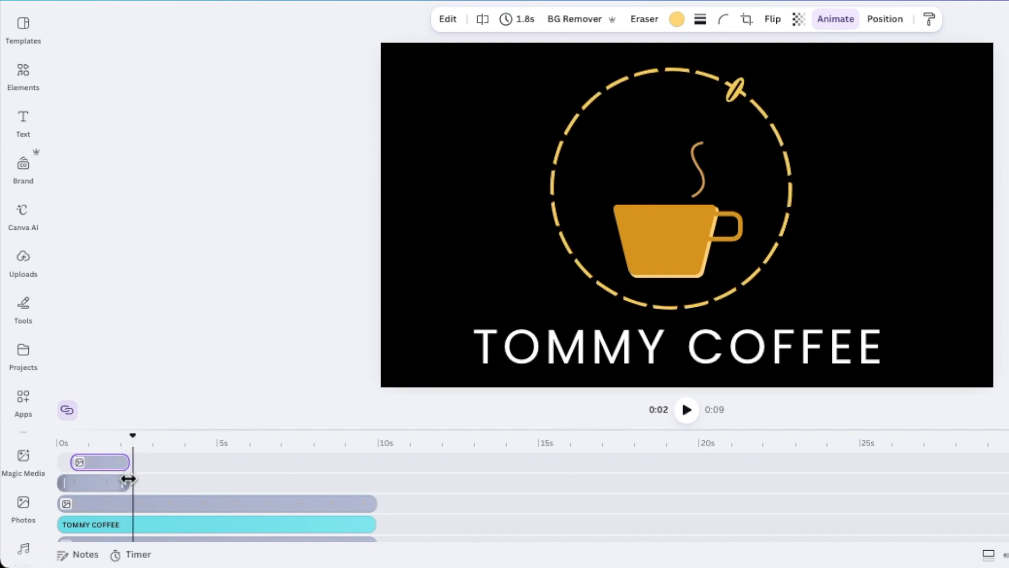
{"action": "key", "text": "ctrl+d"}
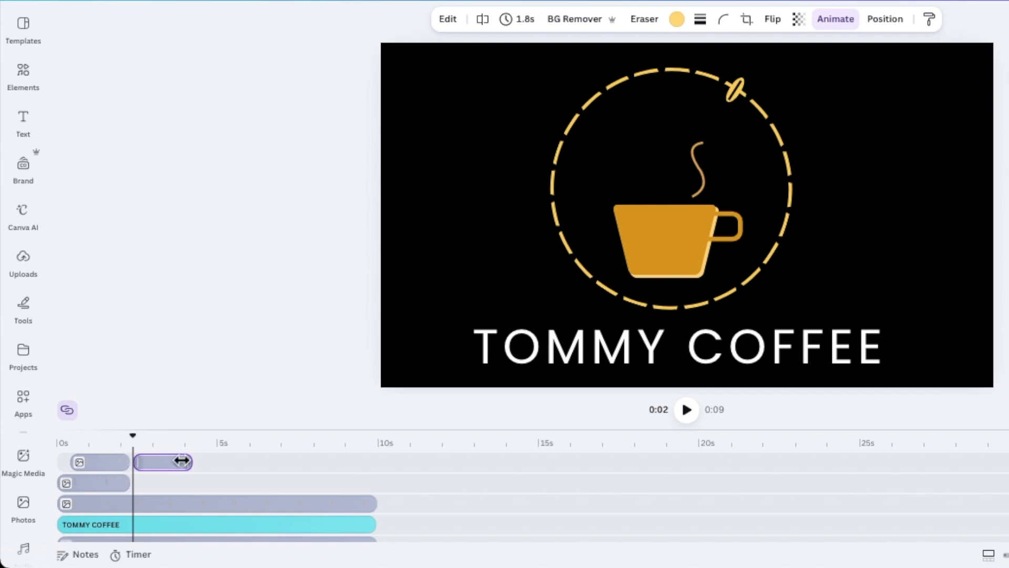
{"action": "left_click_drag", "start_coordinate": [132, 437], "coordinate": [53, 440]}
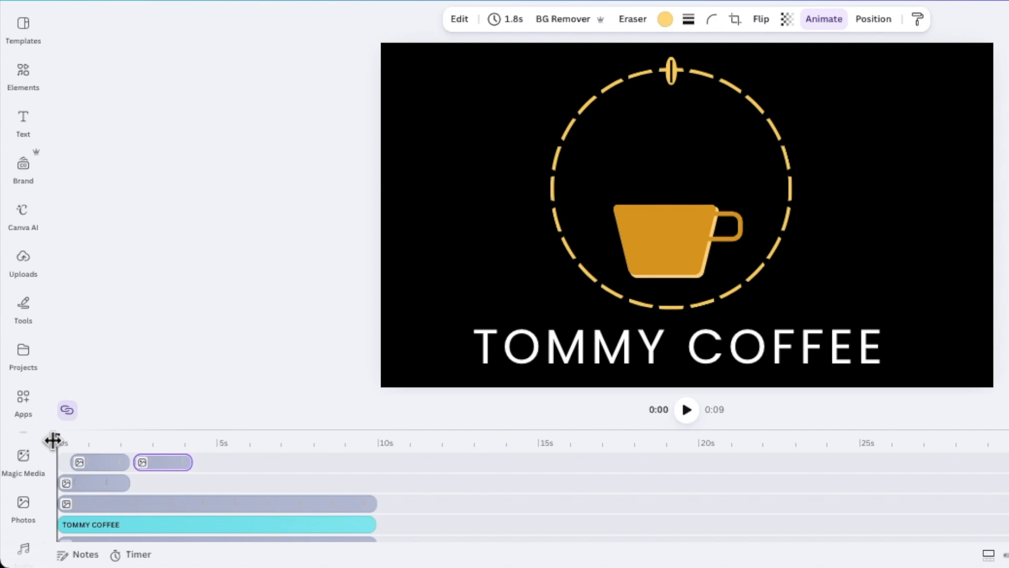
{"action": "left_click", "coordinate": [687, 410]}
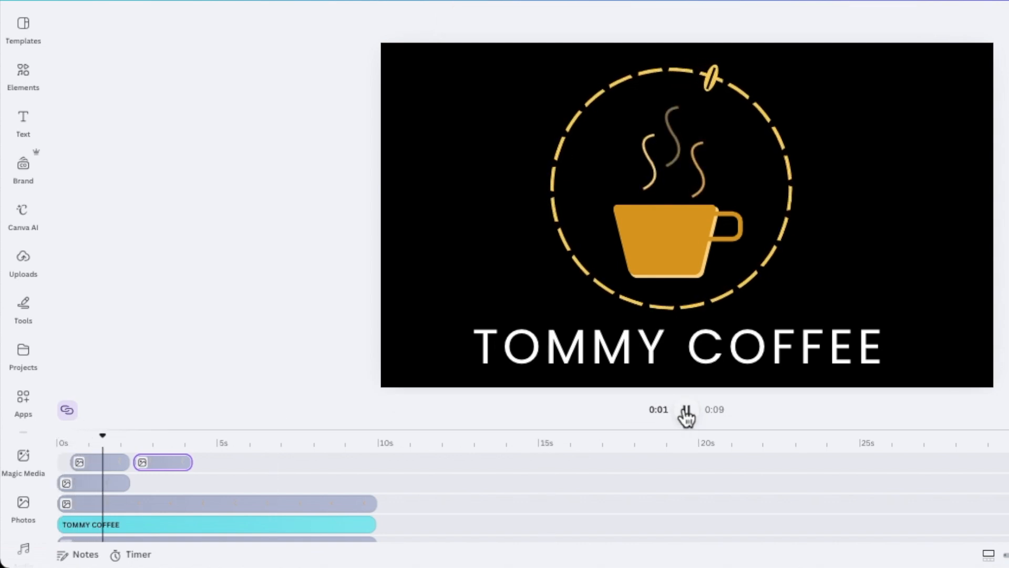
{"action": "left_click", "coordinate": [686, 411]}
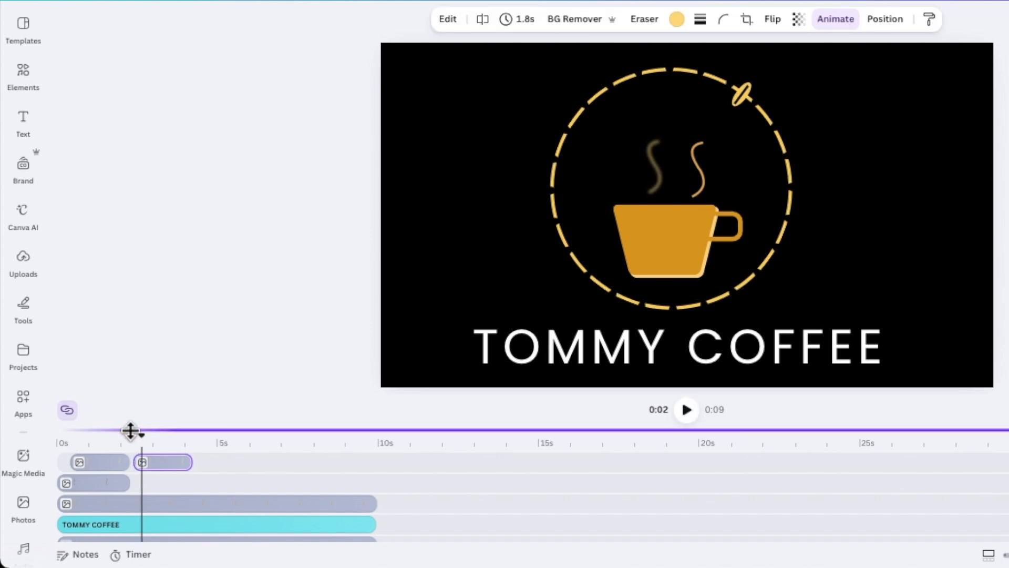
{"action": "left_click_drag", "start_coordinate": [140, 435], "coordinate": [92, 440]}
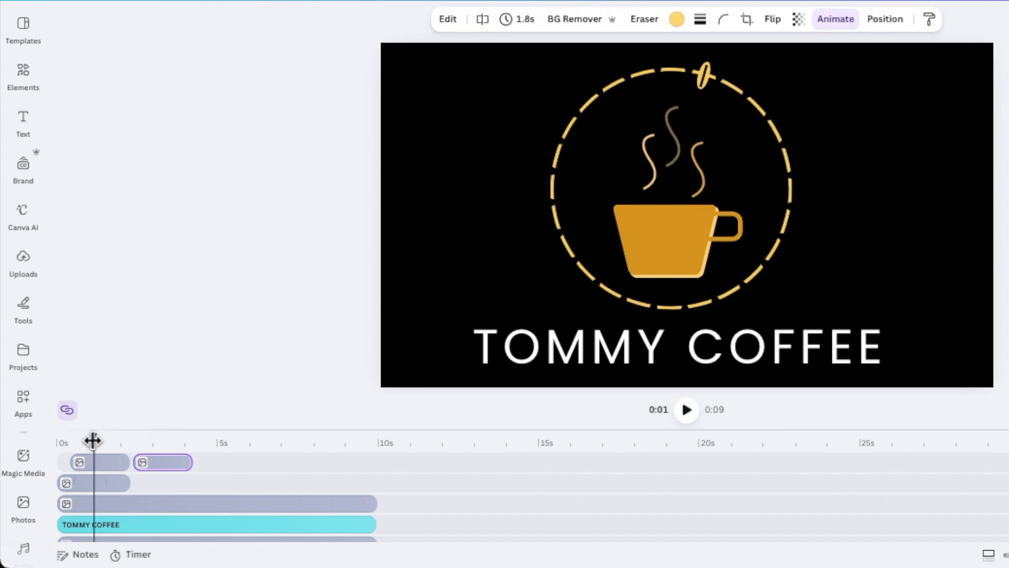
Check the Succession animation settings of both left steam line clips and shorten the first clip to 1.6 seconds.
{"action": "left_click", "coordinate": [100, 462]}
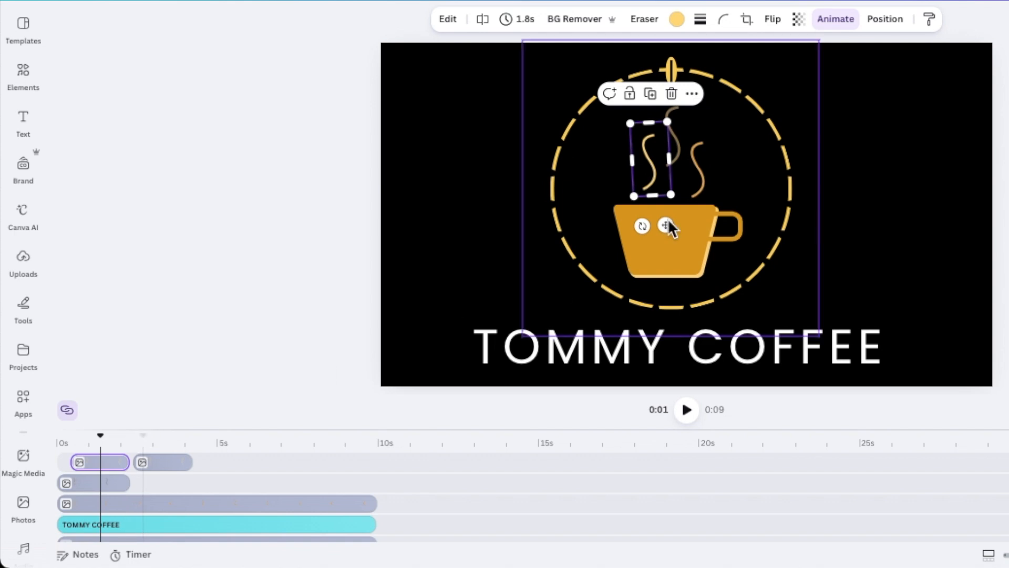
{"action": "left_click", "coordinate": [835, 19]}
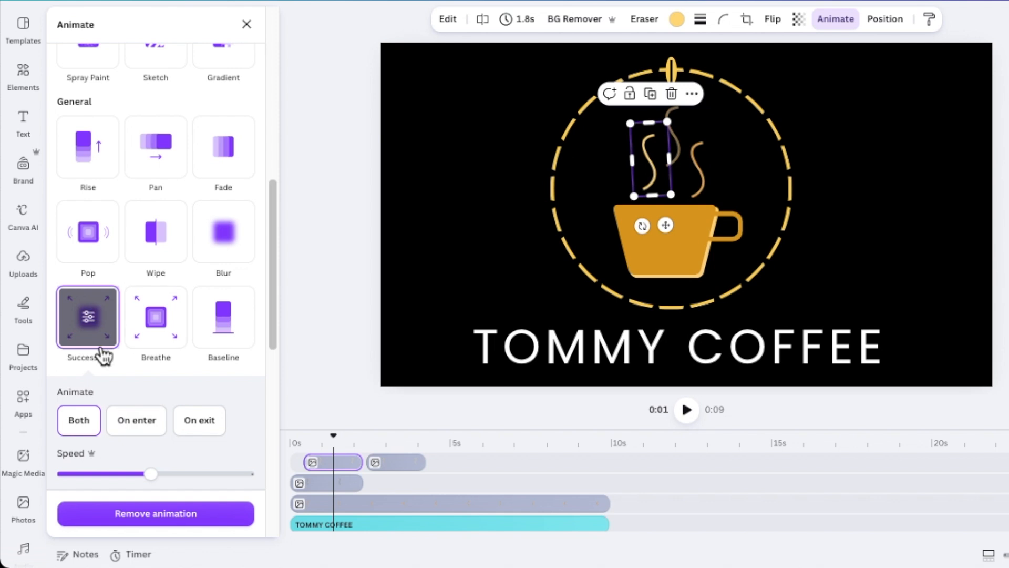
{"action": "scroll", "coordinate": [129, 473], "scroll_direction": "down", "scroll_amount": 4}
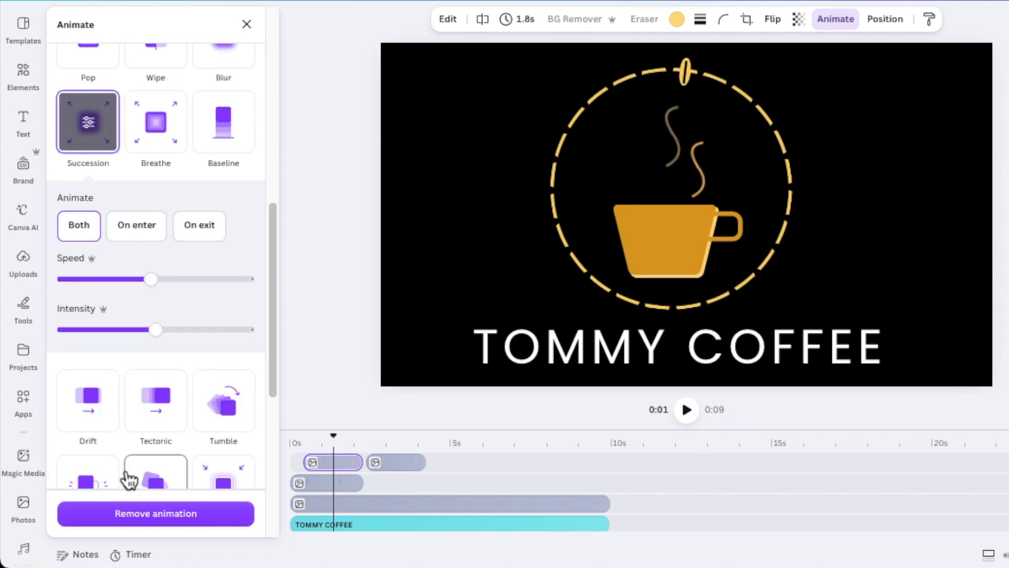
{"action": "left_click", "coordinate": [402, 465]}
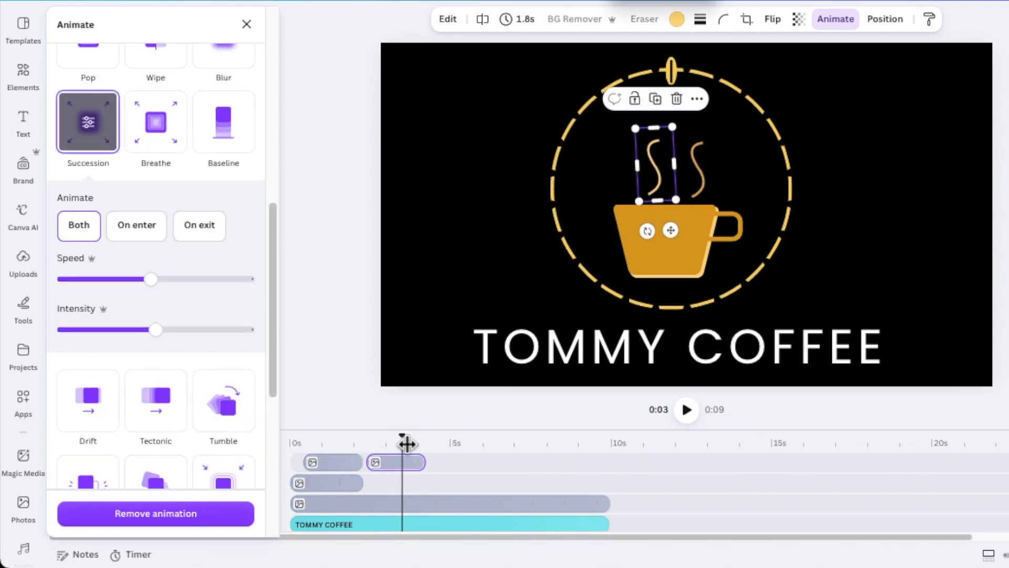
{"action": "left_click", "coordinate": [331, 465]}
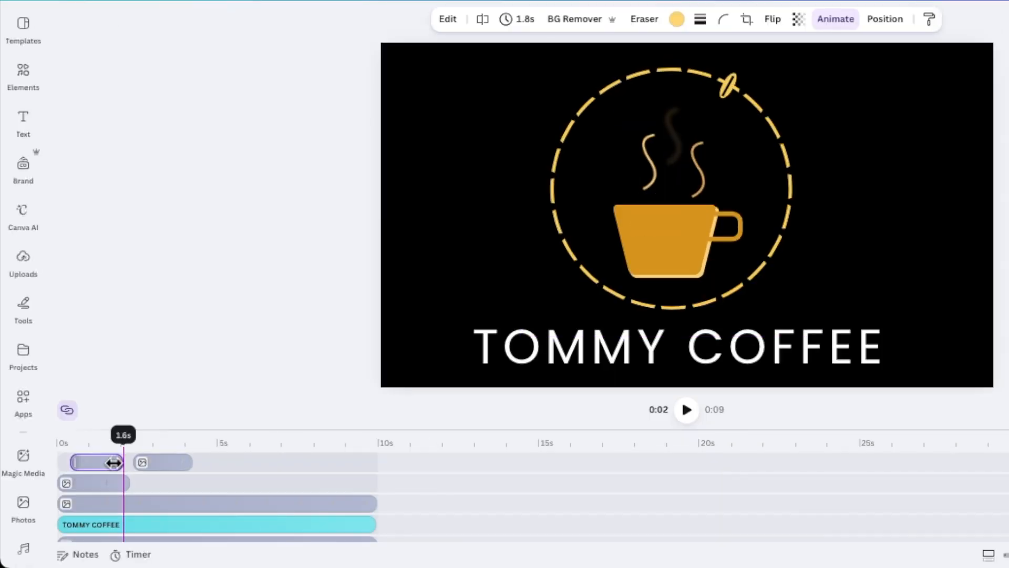
Record a short upward motion path for the faded steam line's 1.6-second clip and scrub through the timeline to review it.
{"action": "left_click", "coordinate": [97, 475]}
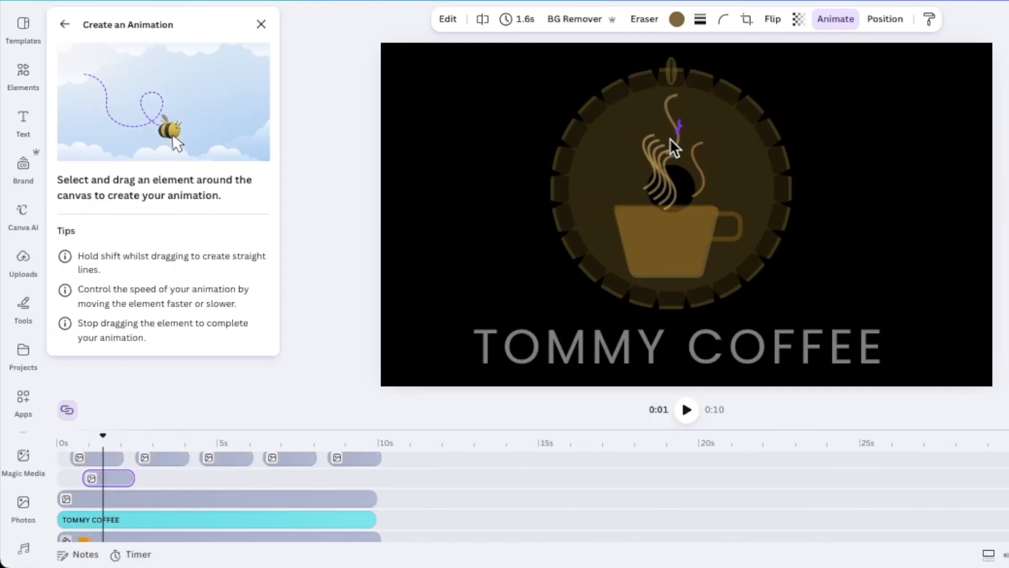
{"action": "left_click_drag", "start_coordinate": [676, 152], "coordinate": [683, 132]}
{"action": "left_click", "coordinate": [214, 426]}
{"action": "left_click_drag", "start_coordinate": [120, 440], "coordinate": [275, 440]}
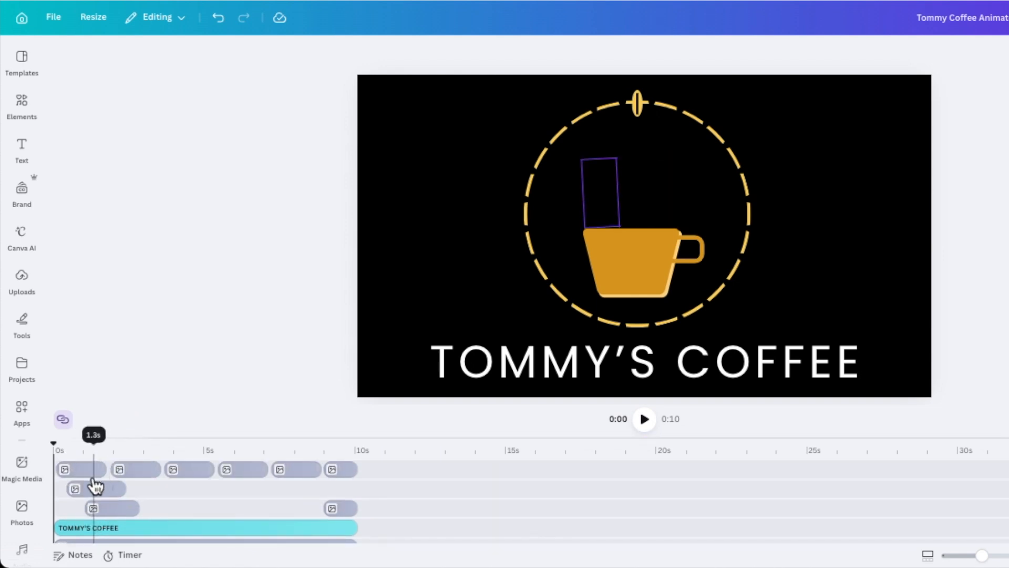
Paste a 1.6-second steam line clip after the faded line's clip at about 2.5 seconds and confirm its Original-style motion path.
{"action": "left_click", "coordinate": [97, 493]}
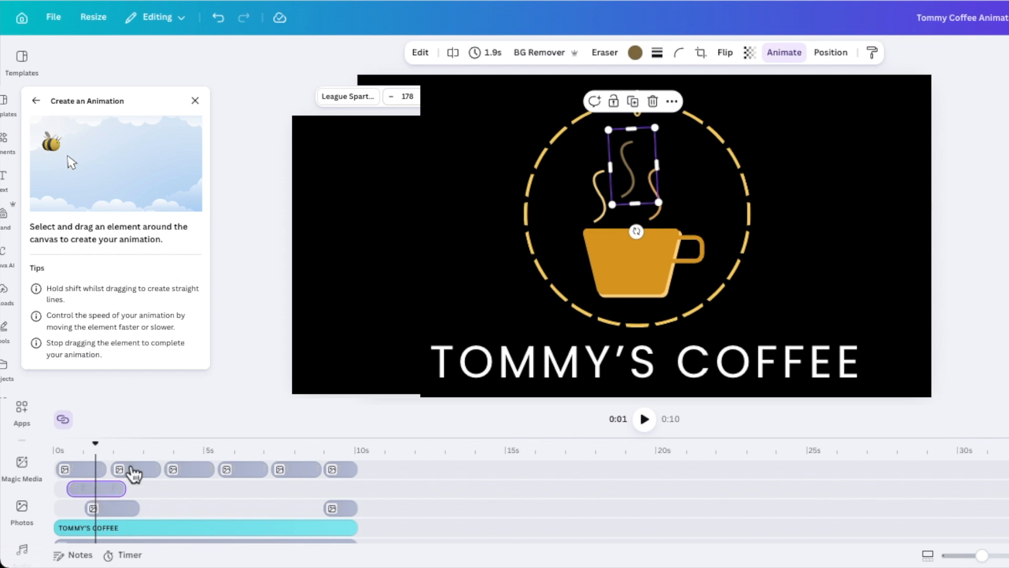
{"action": "left_click_drag", "start_coordinate": [95, 447], "coordinate": [130, 451]}
{"action": "key", "text": "super+v"}
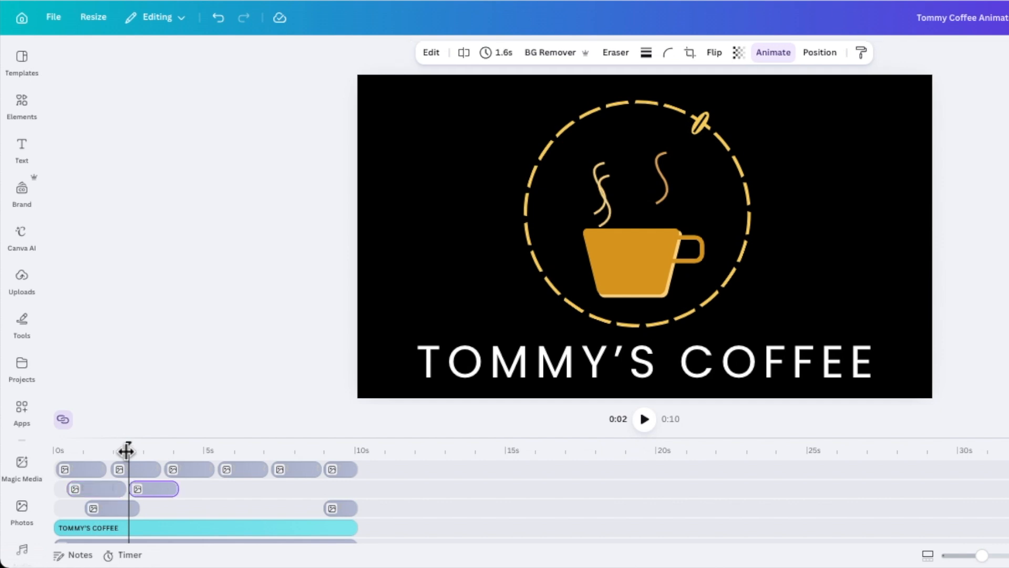
{"action": "left_click", "coordinate": [151, 491]}
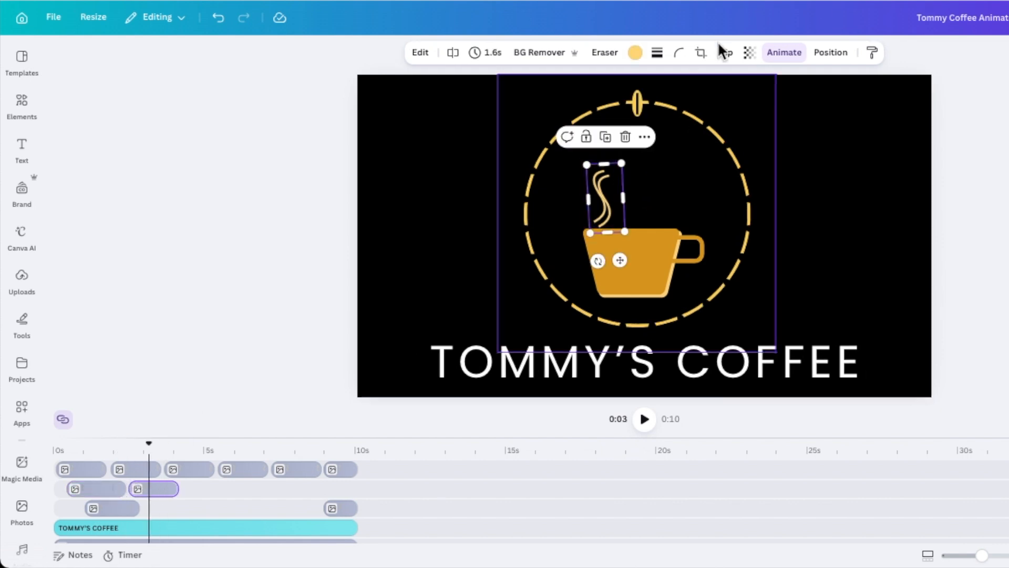
{"action": "left_click", "coordinate": [786, 54]}
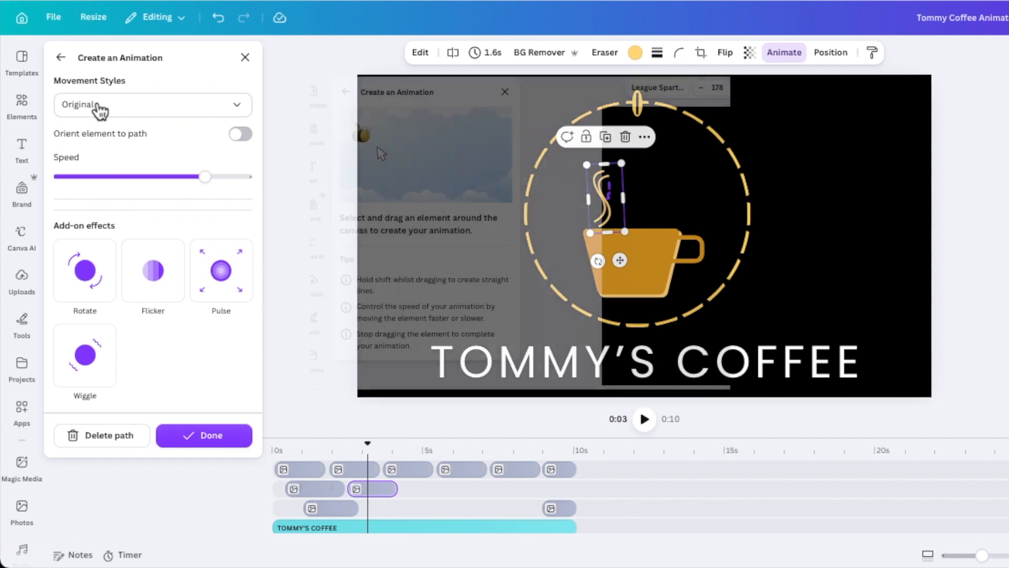
{"action": "left_click", "coordinate": [202, 435]}
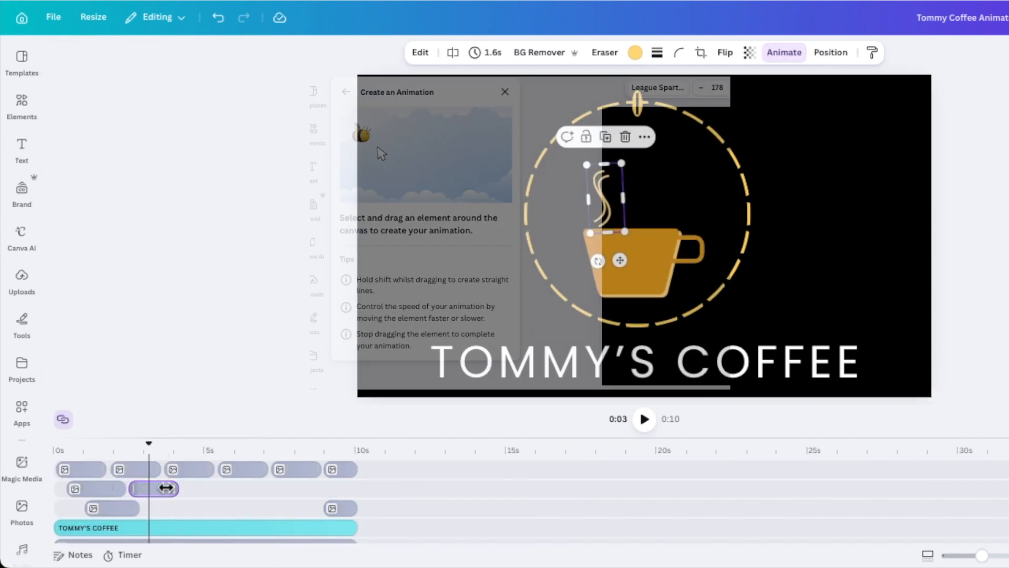
Paste another steam line clip at about 4.3 seconds, right after the previous copy.
{"action": "left_click", "coordinate": [162, 491]}
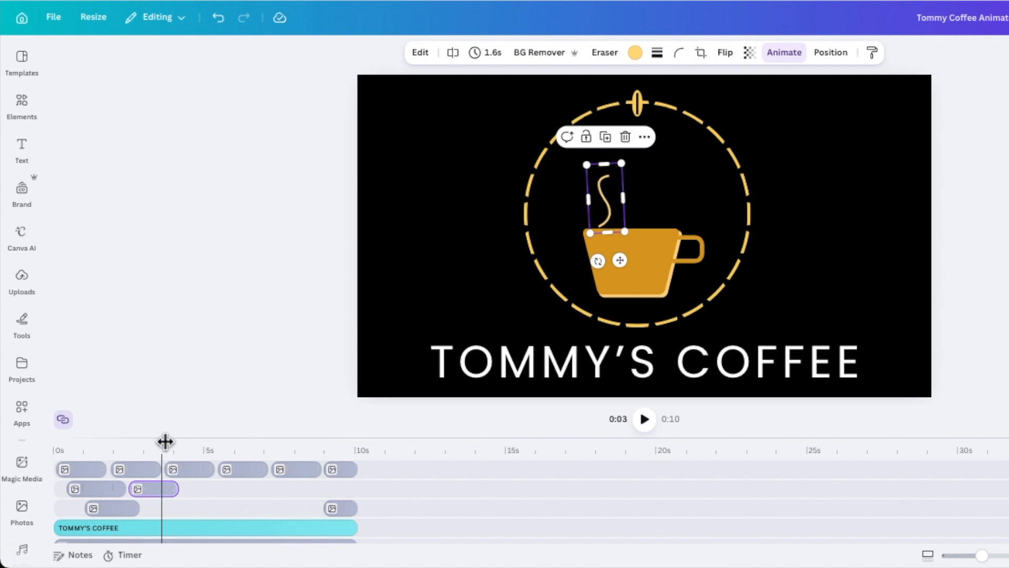
{"action": "left_click_drag", "start_coordinate": [172, 443], "coordinate": [184, 447]}
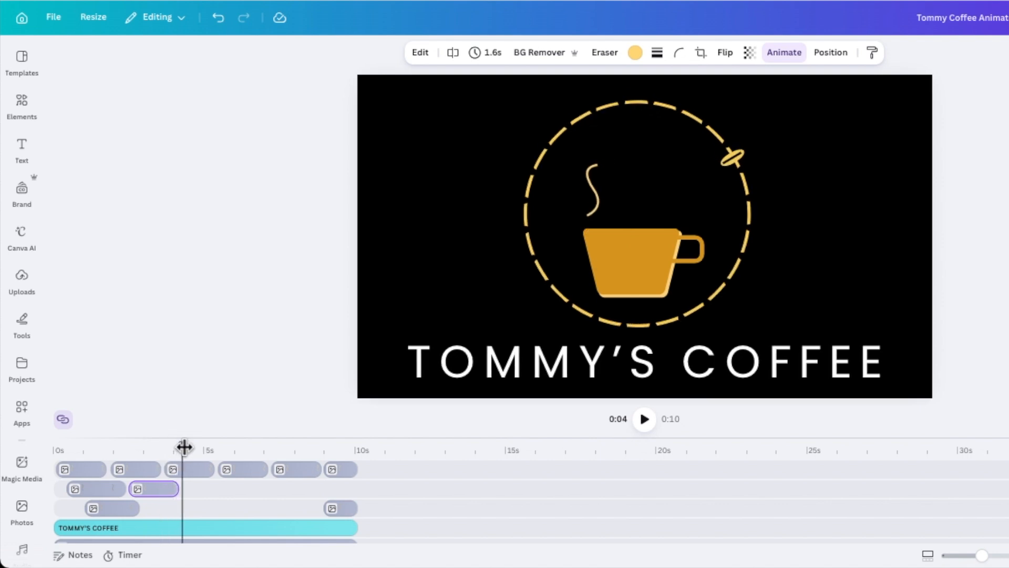
{"action": "key", "text": "ctrl+v"}
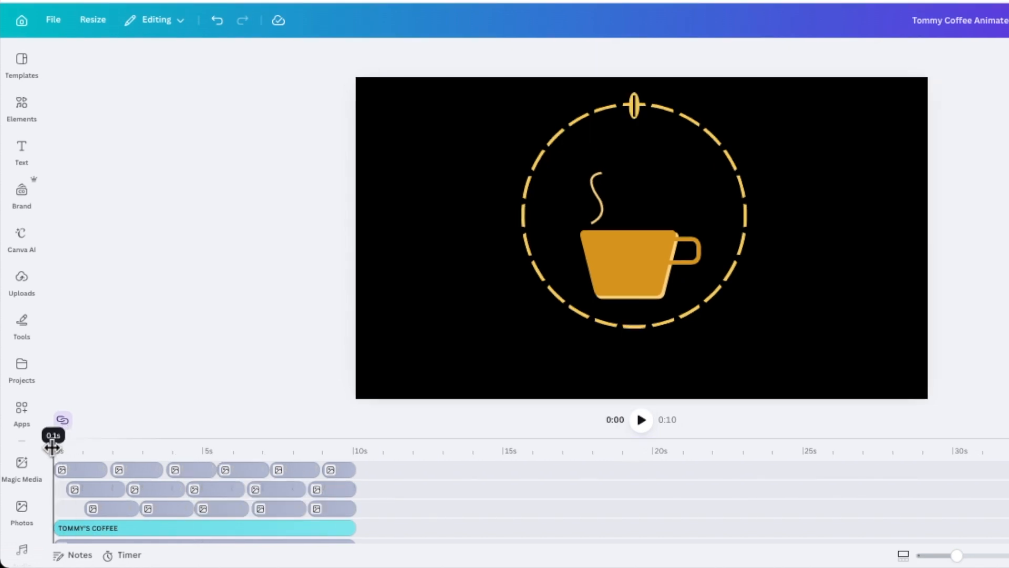
Delete all steam line clips from the three rows above the TOMMY'S COFFEE text layer.
{"action": "left_click_drag", "start_coordinate": [52, 446], "coordinate": [96, 456]}
{"action": "left_click", "coordinate": [396, 504]}
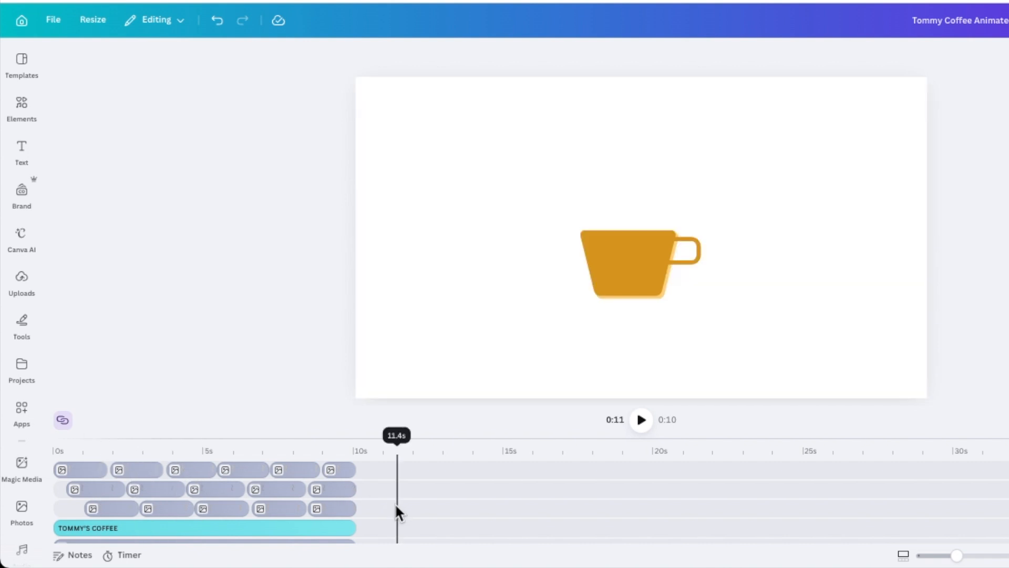
{"action": "left_click_drag", "start_coordinate": [311, 505], "coordinate": [225, 479]}
{"action": "left_click_drag", "start_coordinate": [149, 472], "coordinate": [43, 459]}
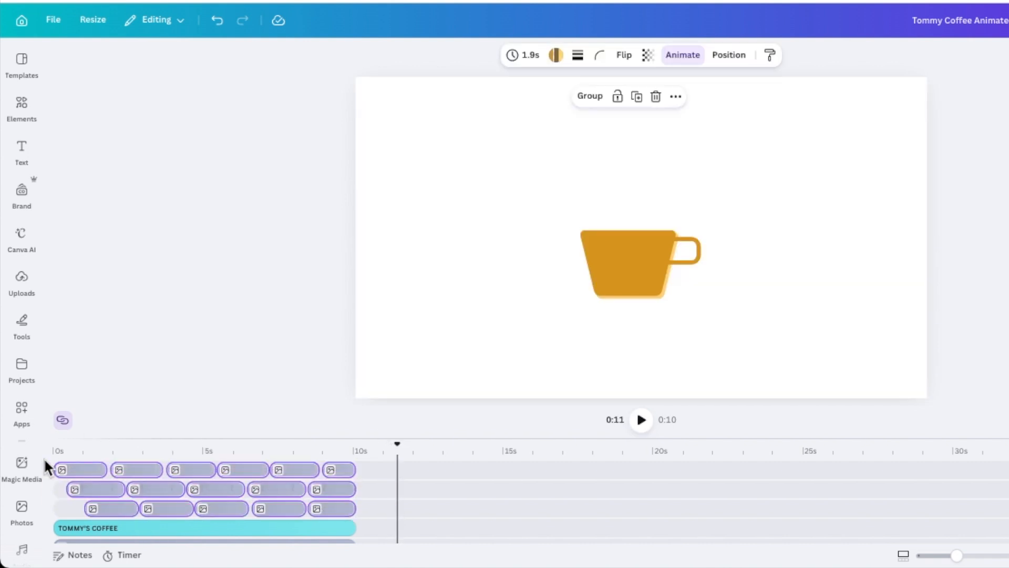
{"action": "key", "text": "Delete"}
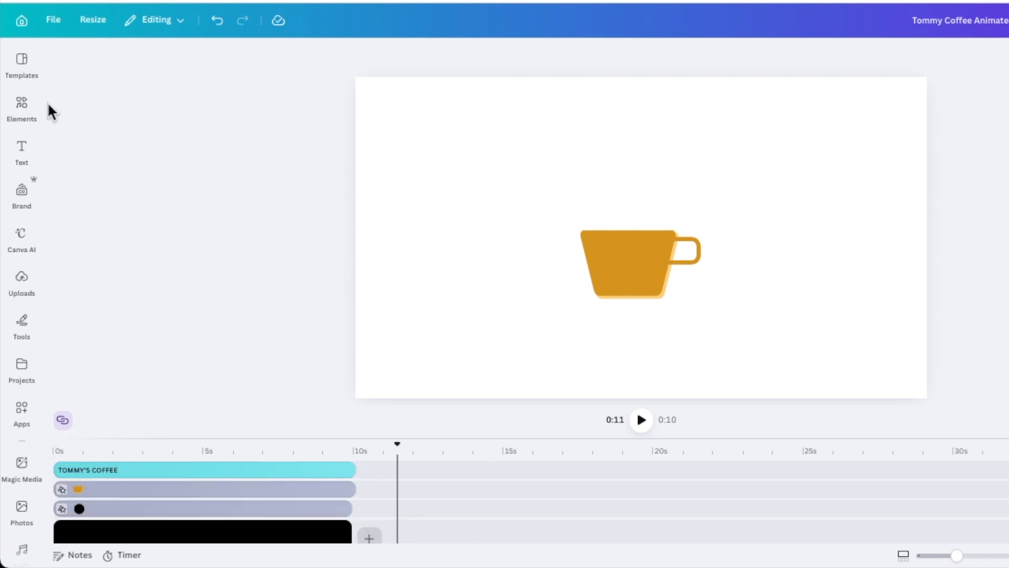
Open the elements library and move the playhead back to about 2.8 seconds, where the full logo shows.
{"action": "left_click", "coordinate": [22, 107]}
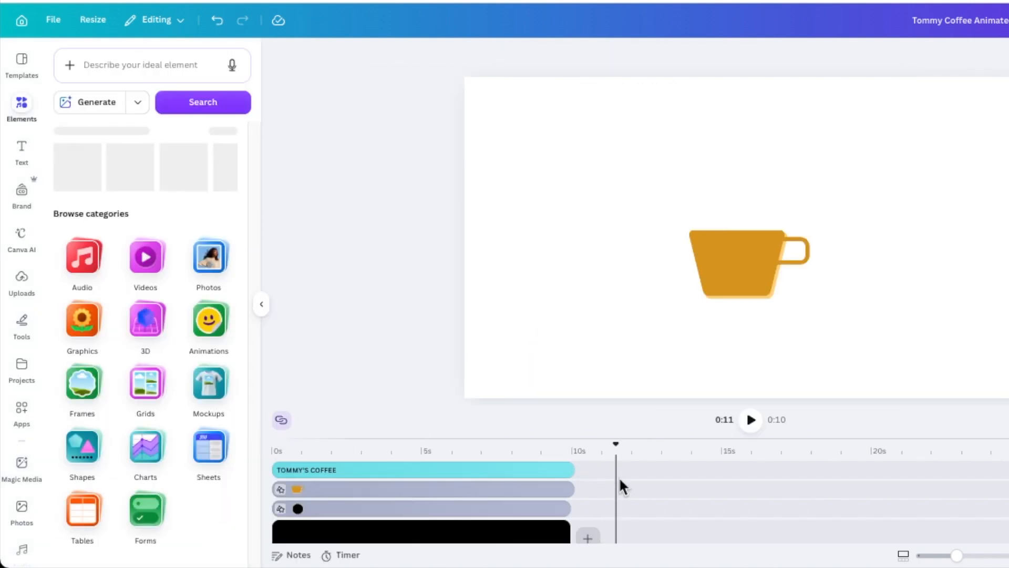
{"action": "scroll", "coordinate": [620, 525], "scroll_direction": "down", "scroll_amount": 2}
{"action": "scroll", "coordinate": [619, 505], "scroll_direction": "up", "scroll_amount": 2}
{"action": "left_click_drag", "start_coordinate": [615, 468], "coordinate": [356, 445]}
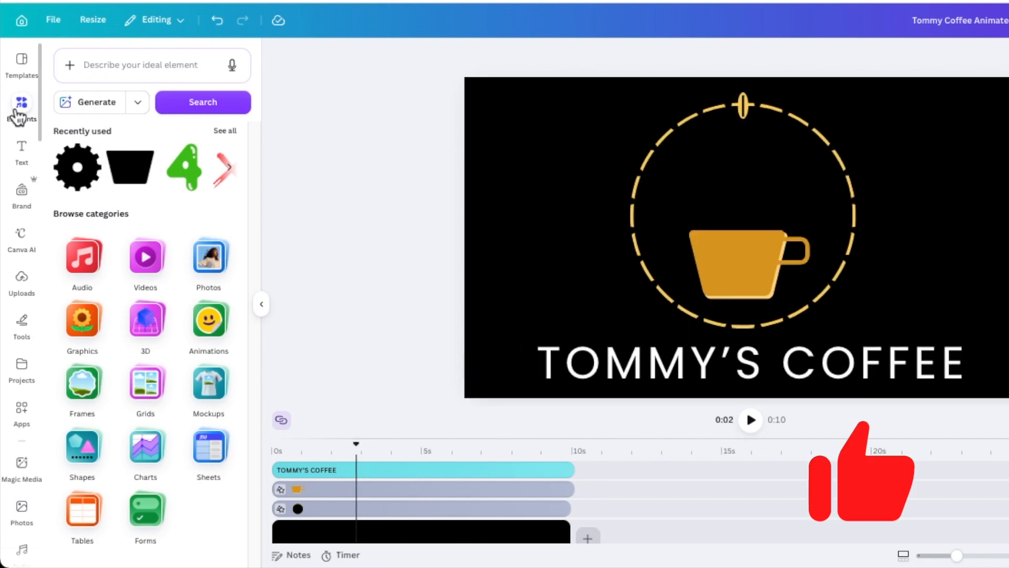
{"action": "left_click", "coordinate": [19, 114]}
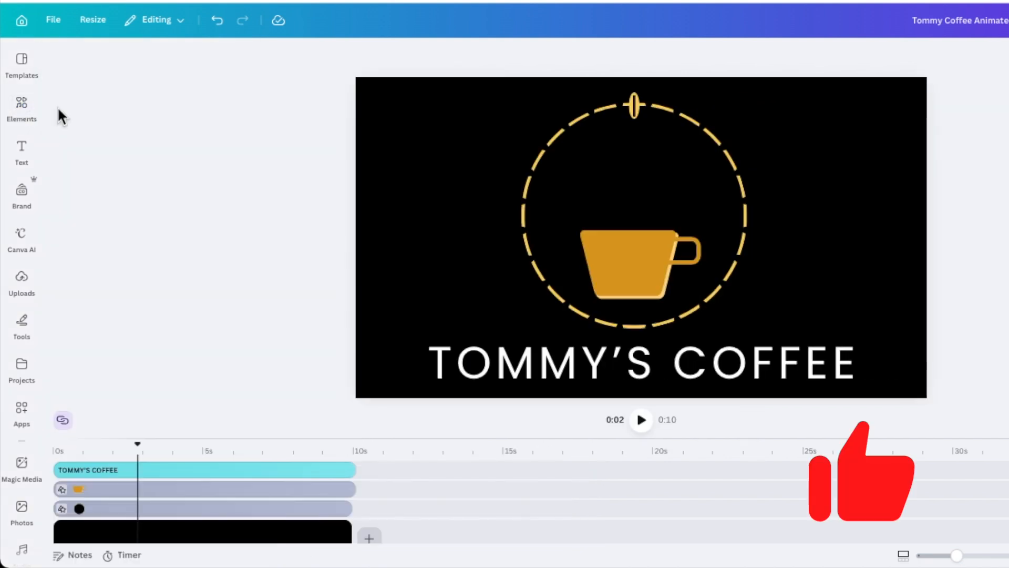
{"action": "left_click", "coordinate": [19, 115]}
Search the elements library for "coffee steam".
{"action": "left_click", "coordinate": [114, 58]}
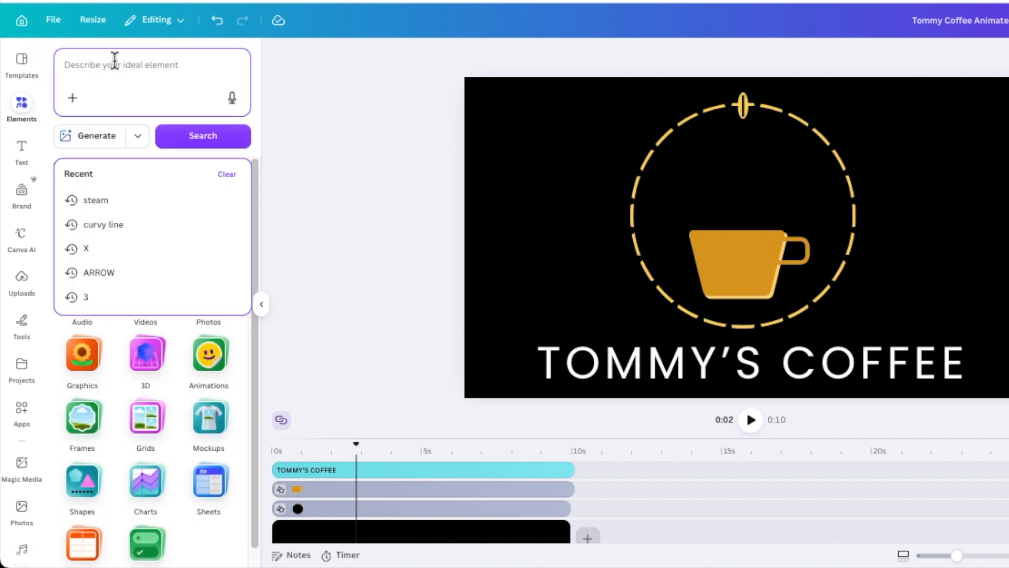
{"action": "type", "text": "sm"}
{"action": "key", "text": "BackSpace"}
{"action": "key", "text": "BackSpace"}
{"action": "type", "text": "co"}
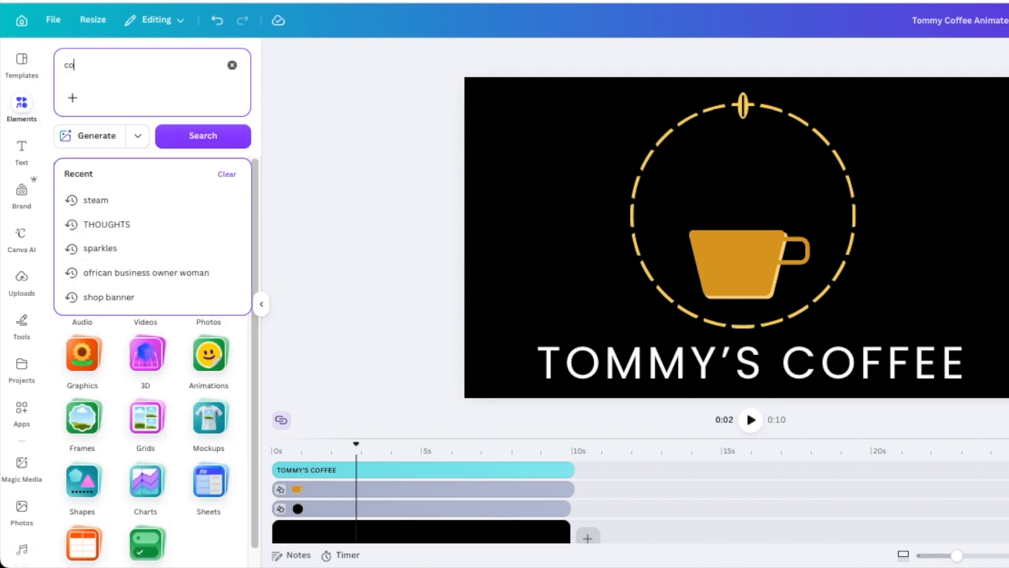
{"action": "type", "text": "ffee steam"}
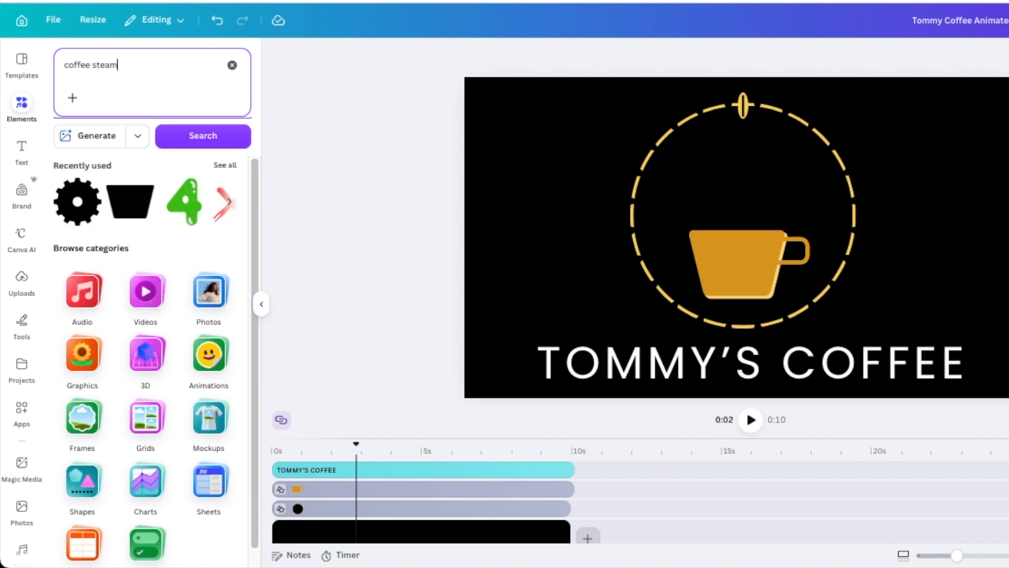
{"action": "key", "text": "Return"}
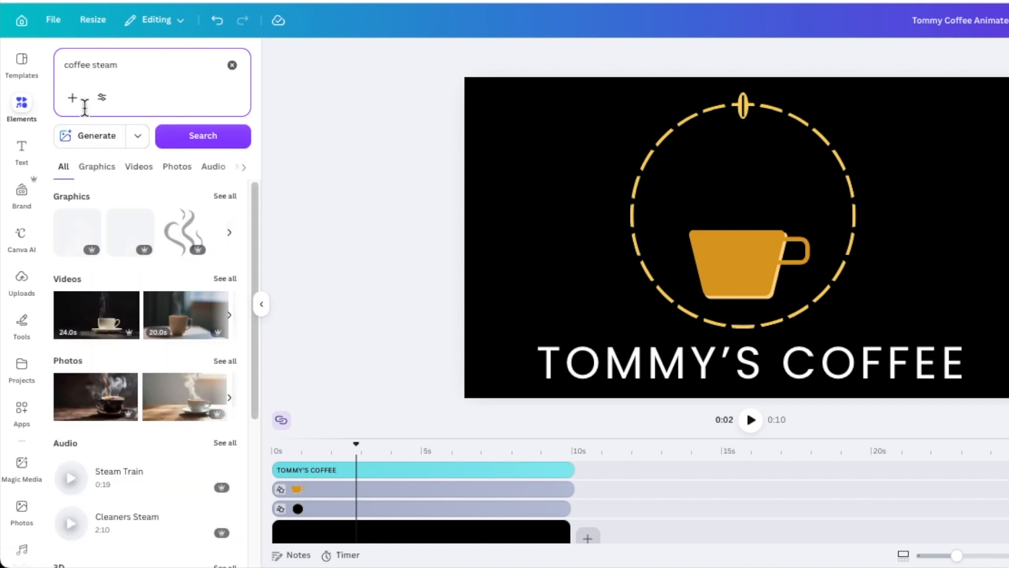
Show all graphics results for coffee steam and filter them to Animated only.
{"action": "left_click", "coordinate": [102, 97]}
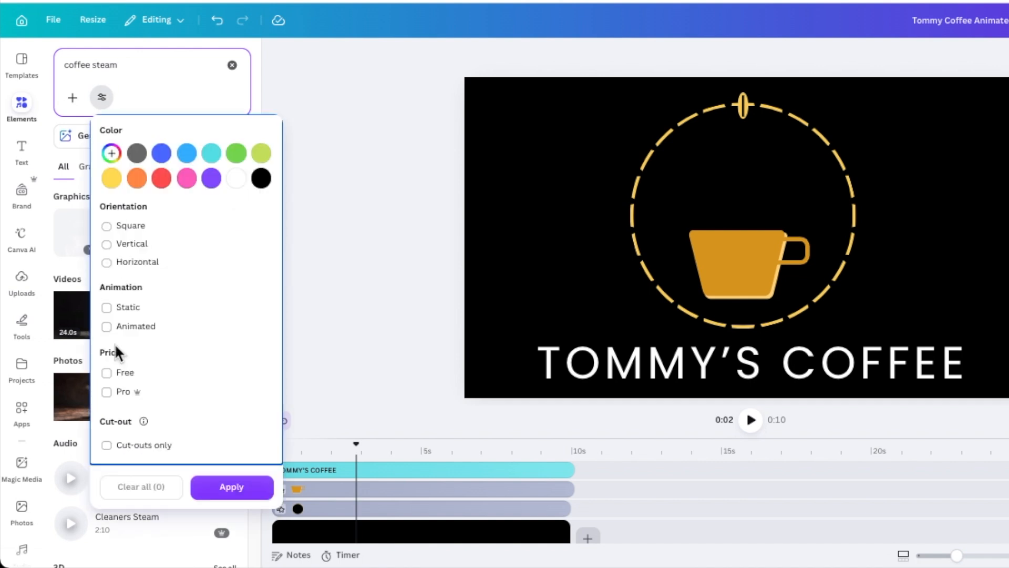
{"action": "left_click", "coordinate": [112, 327]}
{"action": "left_click", "coordinate": [217, 486]}
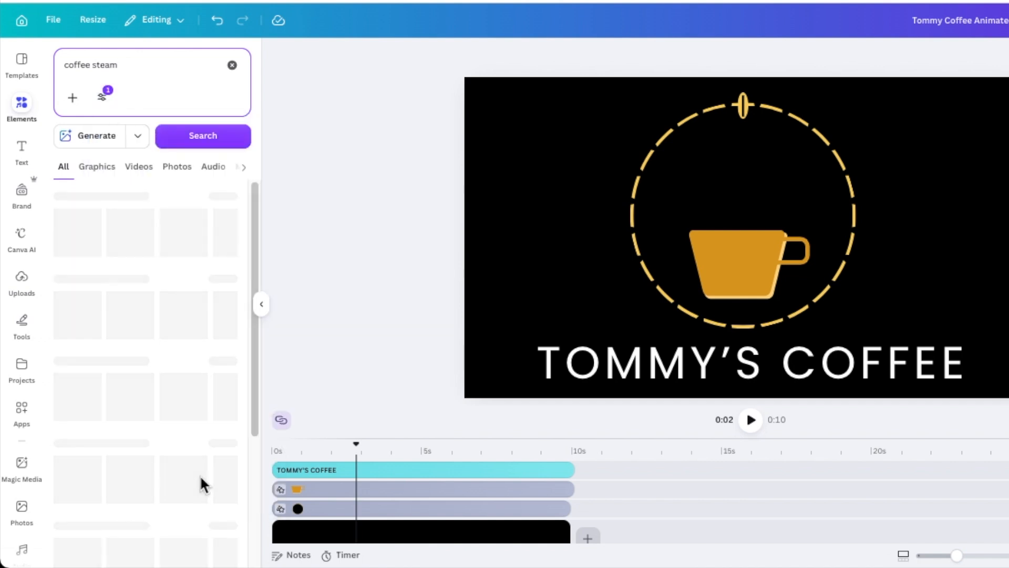
{"action": "left_click", "coordinate": [223, 200]}
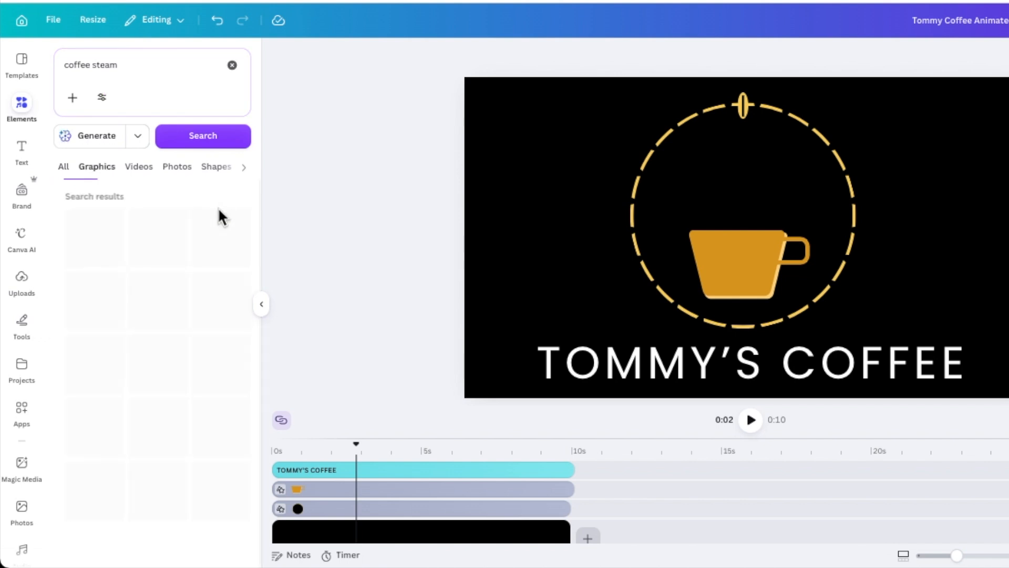
{"action": "scroll", "coordinate": [173, 374], "scroll_direction": "down", "scroll_amount": 1}
{"action": "scroll", "coordinate": [172, 374], "scroll_direction": "up", "scroll_amount": 1}
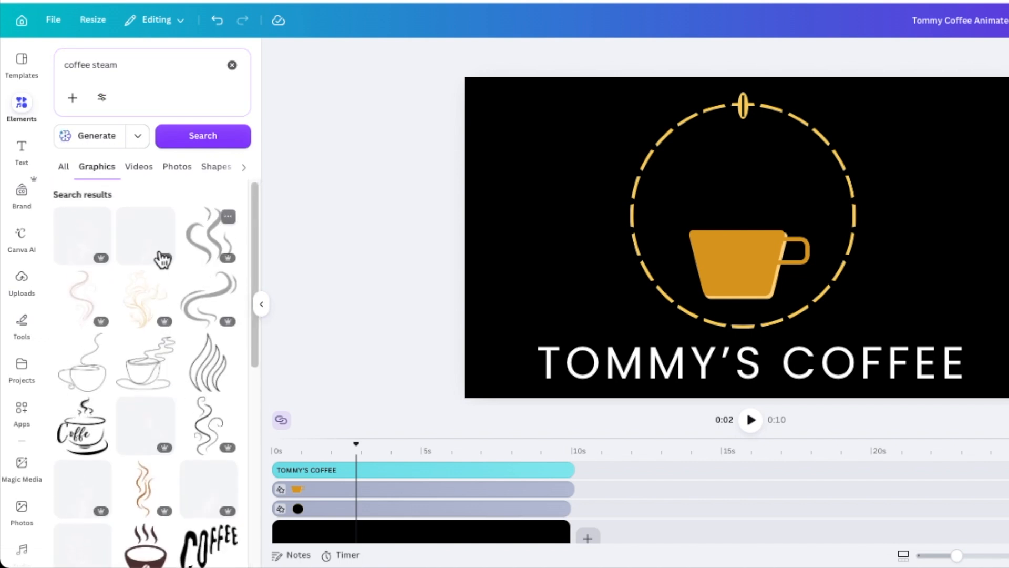
{"action": "left_click", "coordinate": [102, 96]}
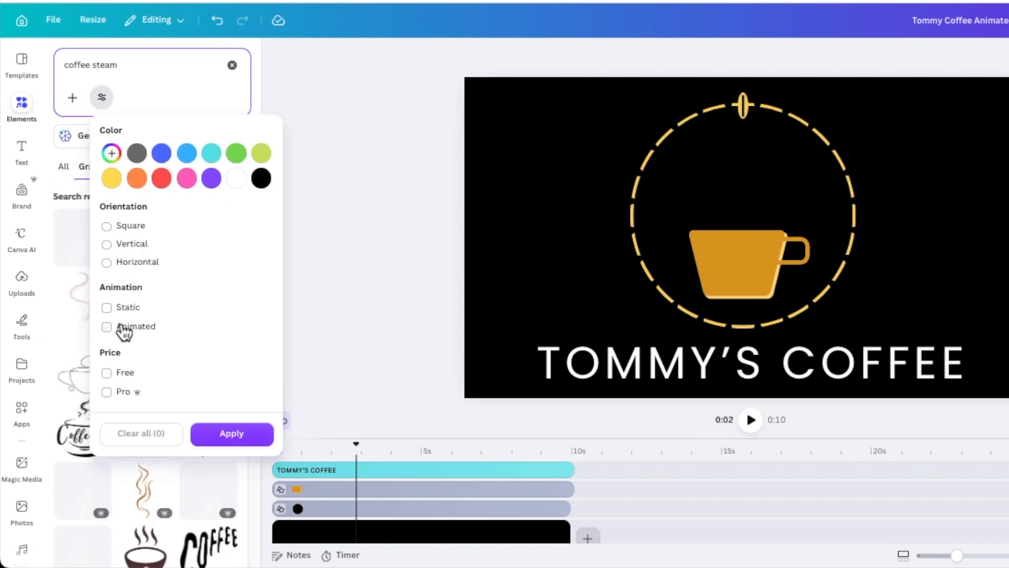
{"action": "left_click", "coordinate": [234, 435]}
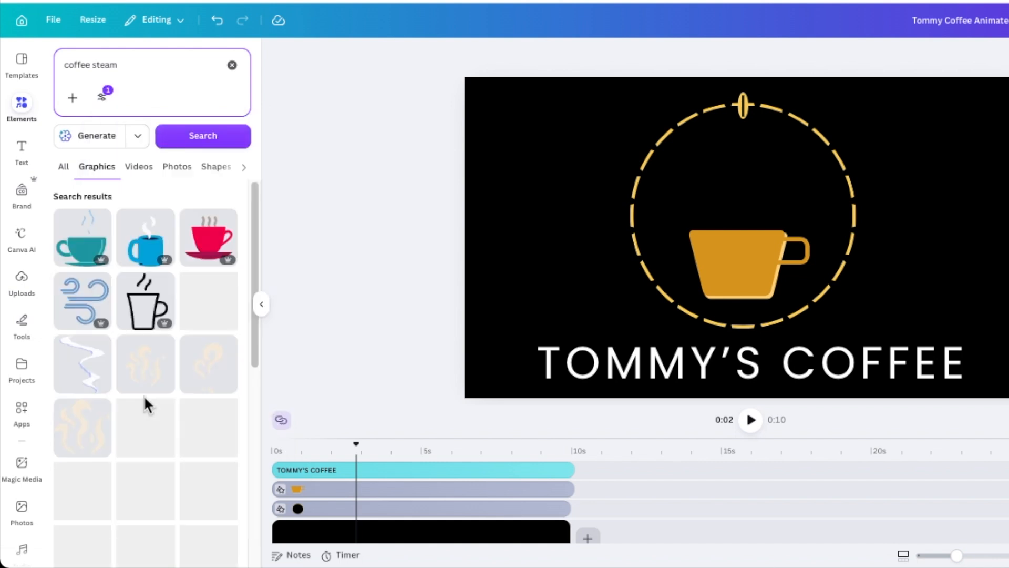
Add a cream swirling animated steam graphic, scale it to about 232 × 243, and place it just above the cup.
{"action": "scroll", "coordinate": [115, 376], "scroll_direction": "down", "scroll_amount": 1}
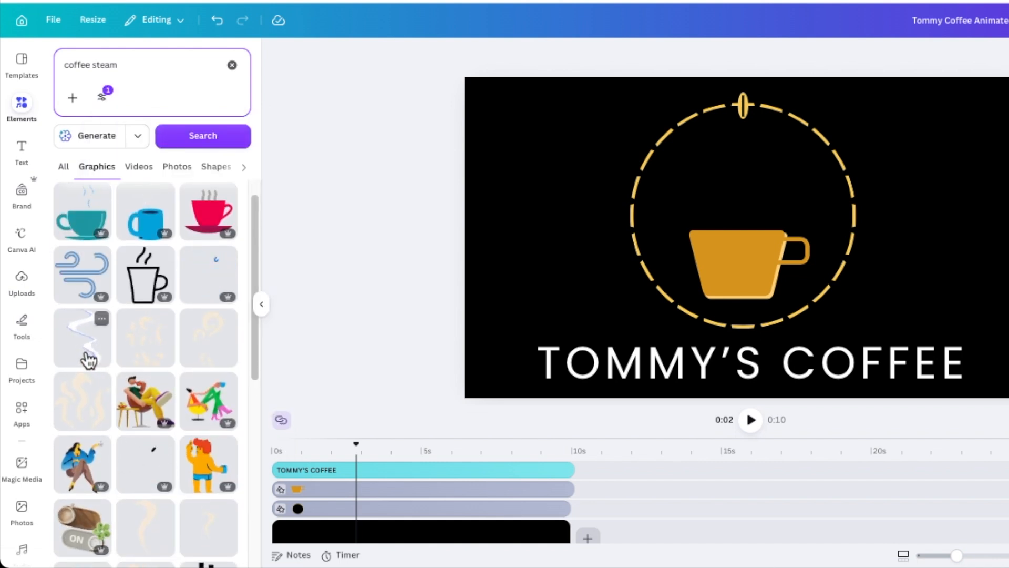
{"action": "scroll", "coordinate": [85, 357], "scroll_direction": "down", "scroll_amount": 2}
{"action": "scroll", "coordinate": [89, 361], "scroll_direction": "down", "scroll_amount": 5}
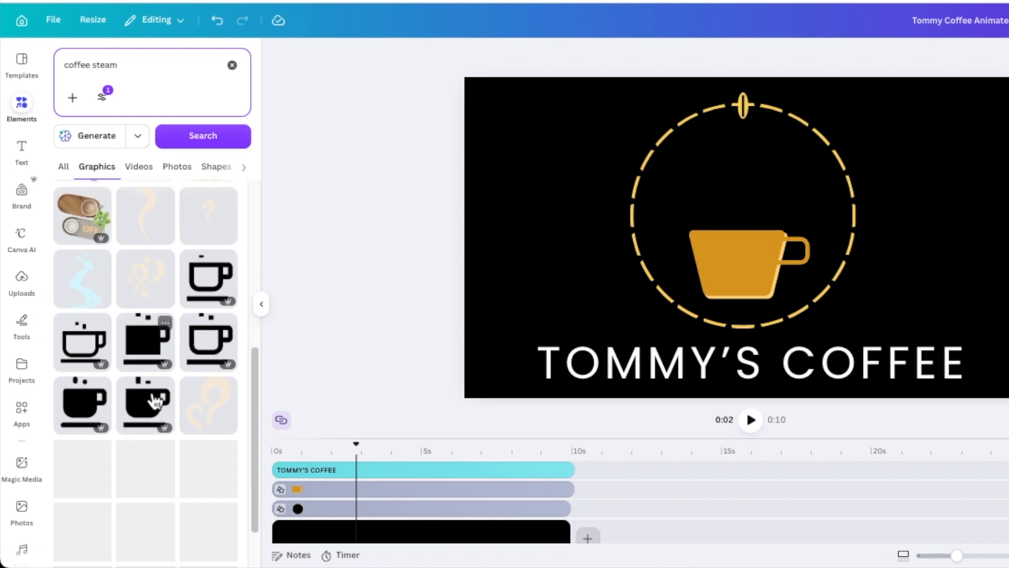
{"action": "left_click_drag", "start_coordinate": [871, 109], "coordinate": [653, 255]}
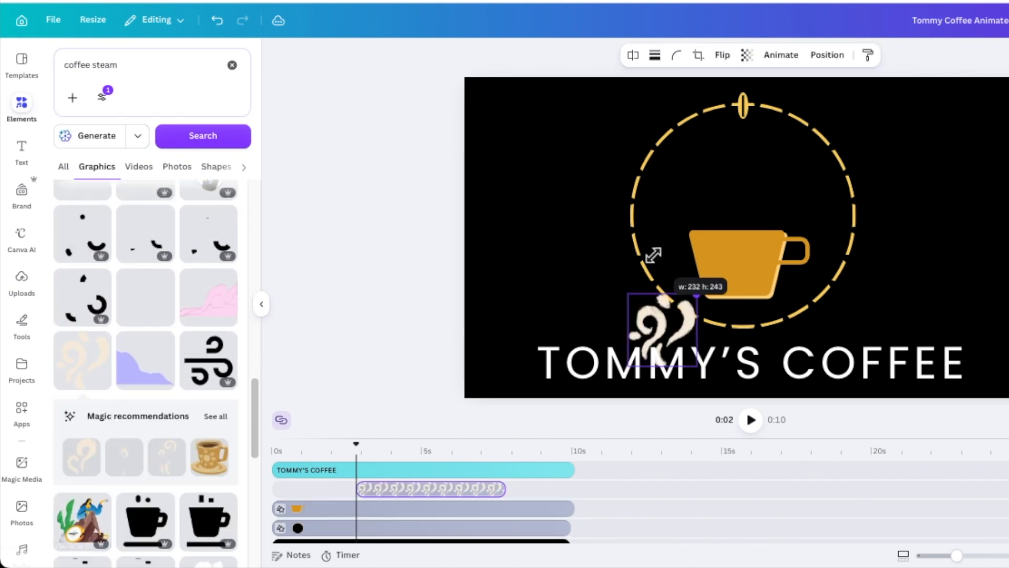
{"action": "left_click_drag", "start_coordinate": [662, 314], "coordinate": [740, 178]}
{"action": "left_click", "coordinate": [454, 267]}
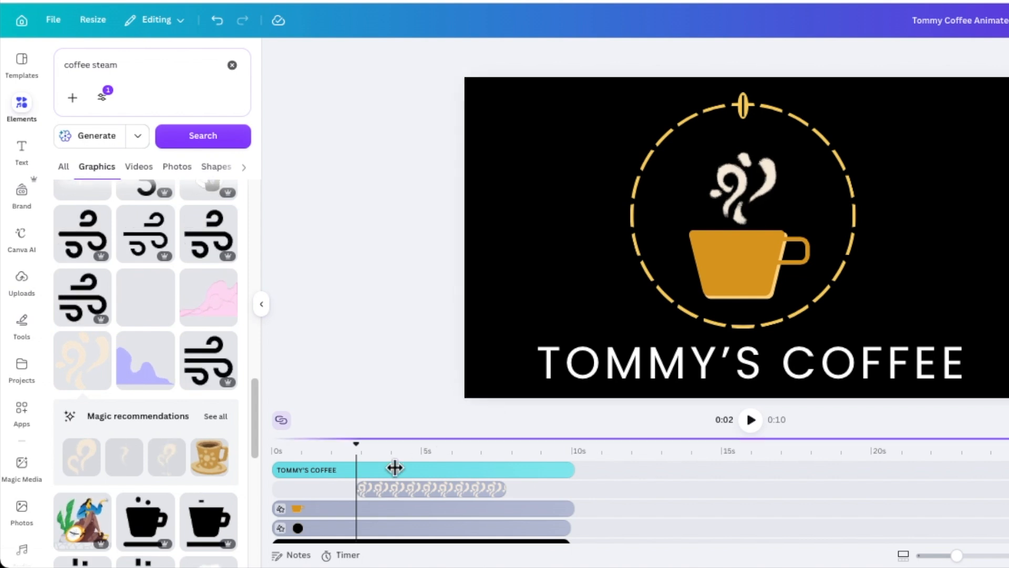
Extend the animated steam clip to span from 0 to about 10 seconds and preview the animation from the start.
{"action": "left_click_drag", "start_coordinate": [360, 484], "coordinate": [274, 486]}
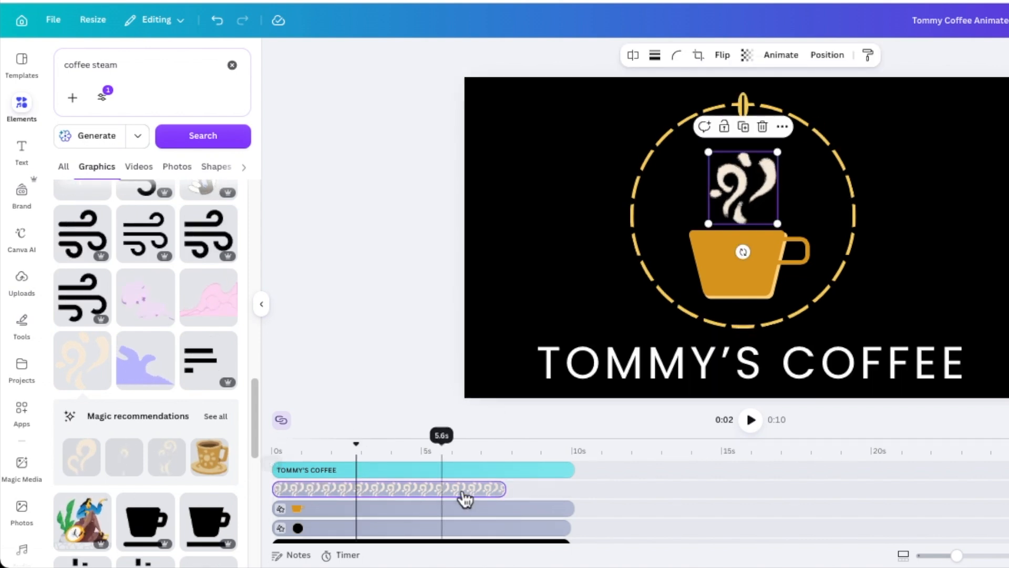
{"action": "left_click_drag", "start_coordinate": [504, 488], "coordinate": [570, 493]}
{"action": "left_click_drag", "start_coordinate": [356, 447], "coordinate": [248, 457]}
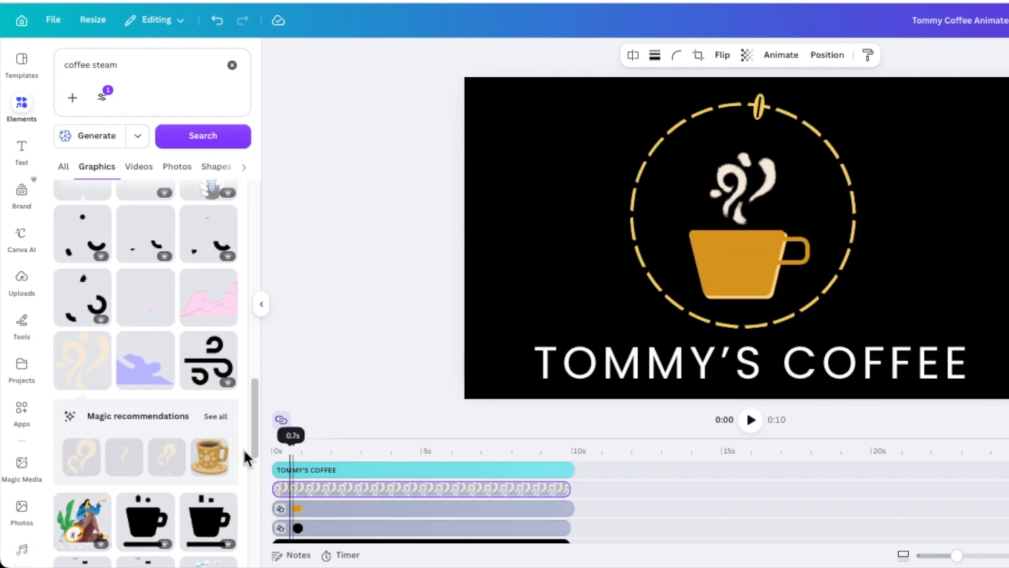
{"action": "left_click", "coordinate": [751, 423]}
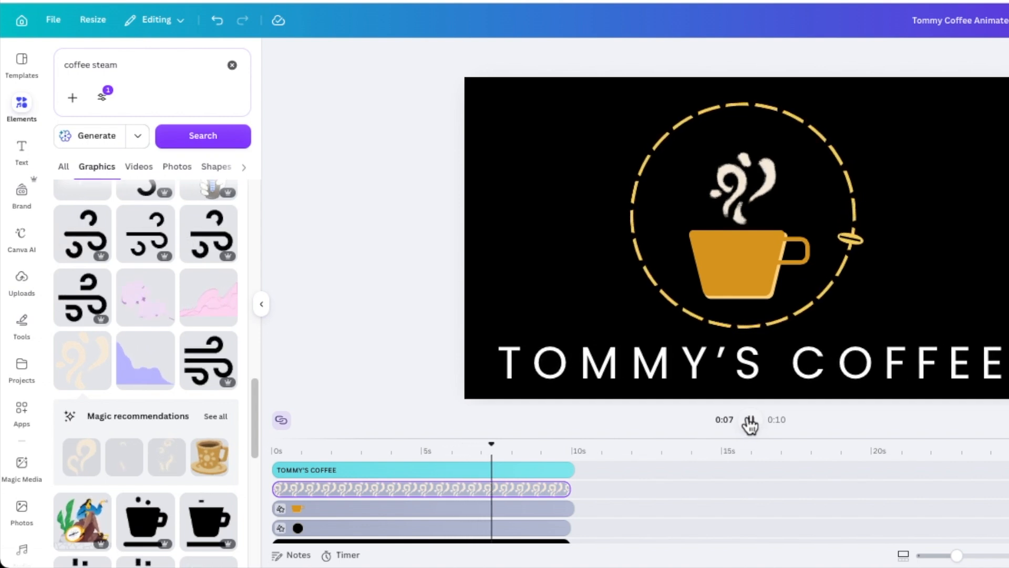
{"action": "left_click", "coordinate": [751, 422]}
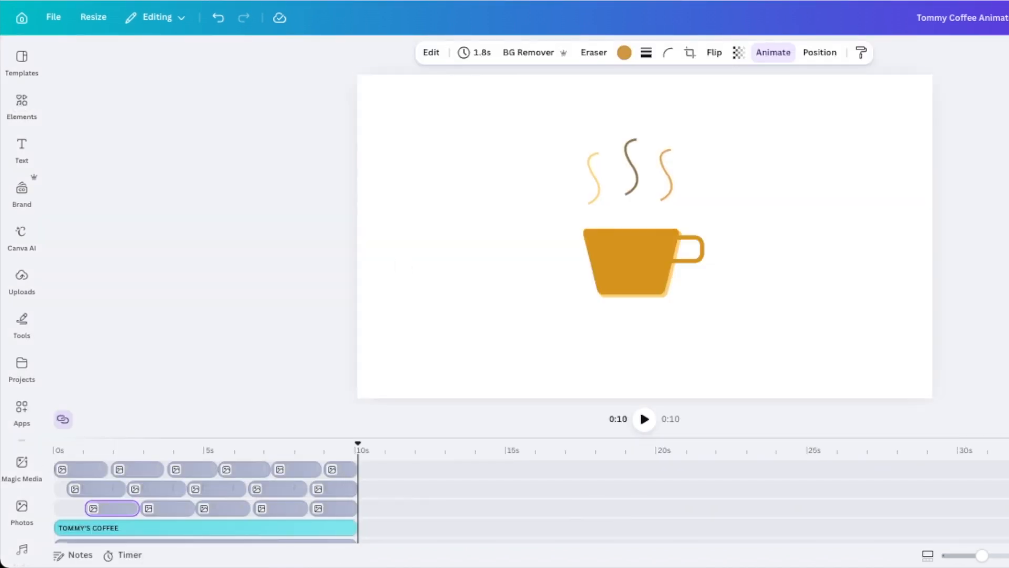
View the design's sharing options, close them, and return the playhead to the start of the timeline.
{"action": "left_click", "coordinate": [1008, 17]}
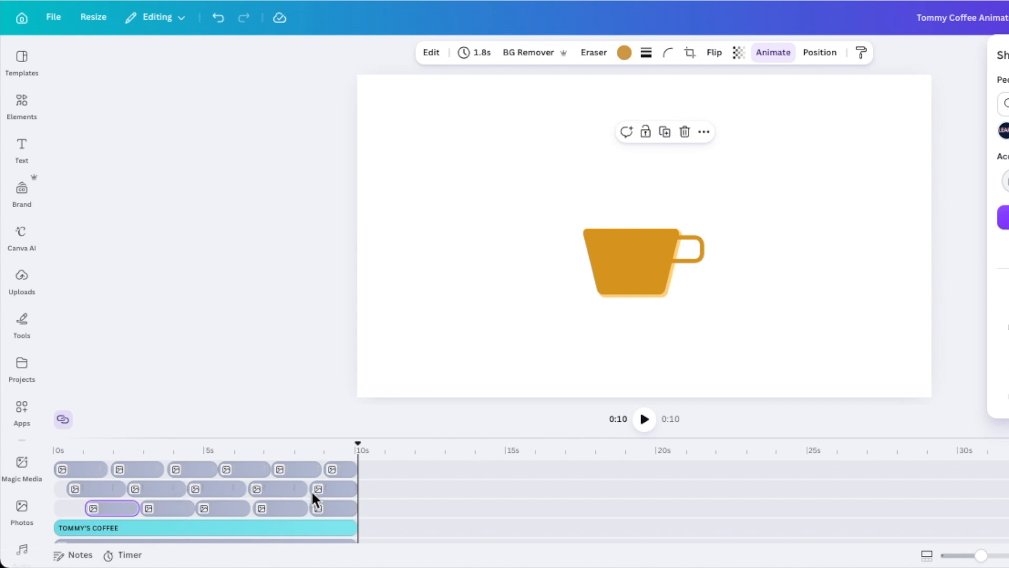
{"action": "left_click", "coordinate": [358, 442]}
{"action": "left_click_drag", "start_coordinate": [354, 445], "coordinate": [6, 458]}
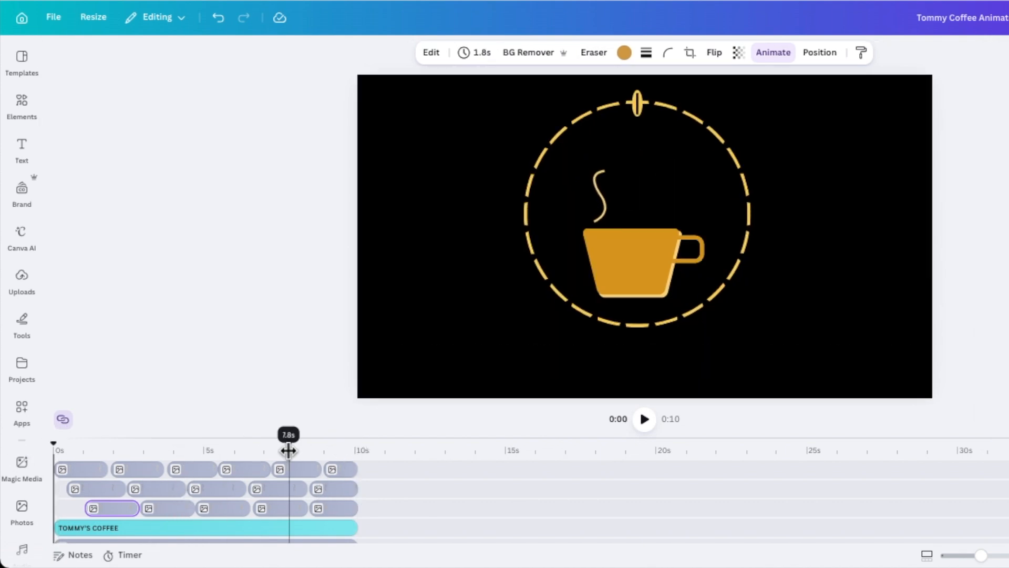